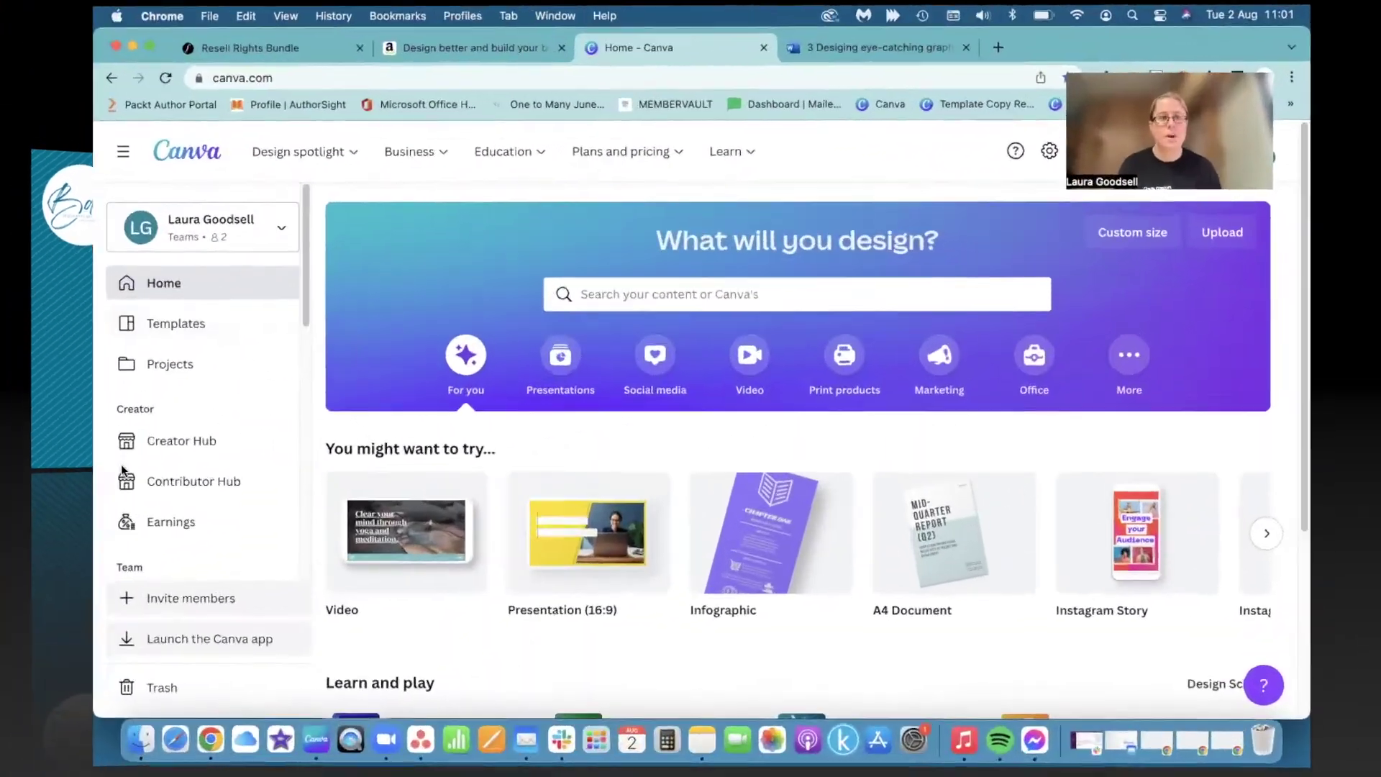
Step: Open the Business Design Academy brand kit from the Brand section
scroll(115, 477, down, 6)
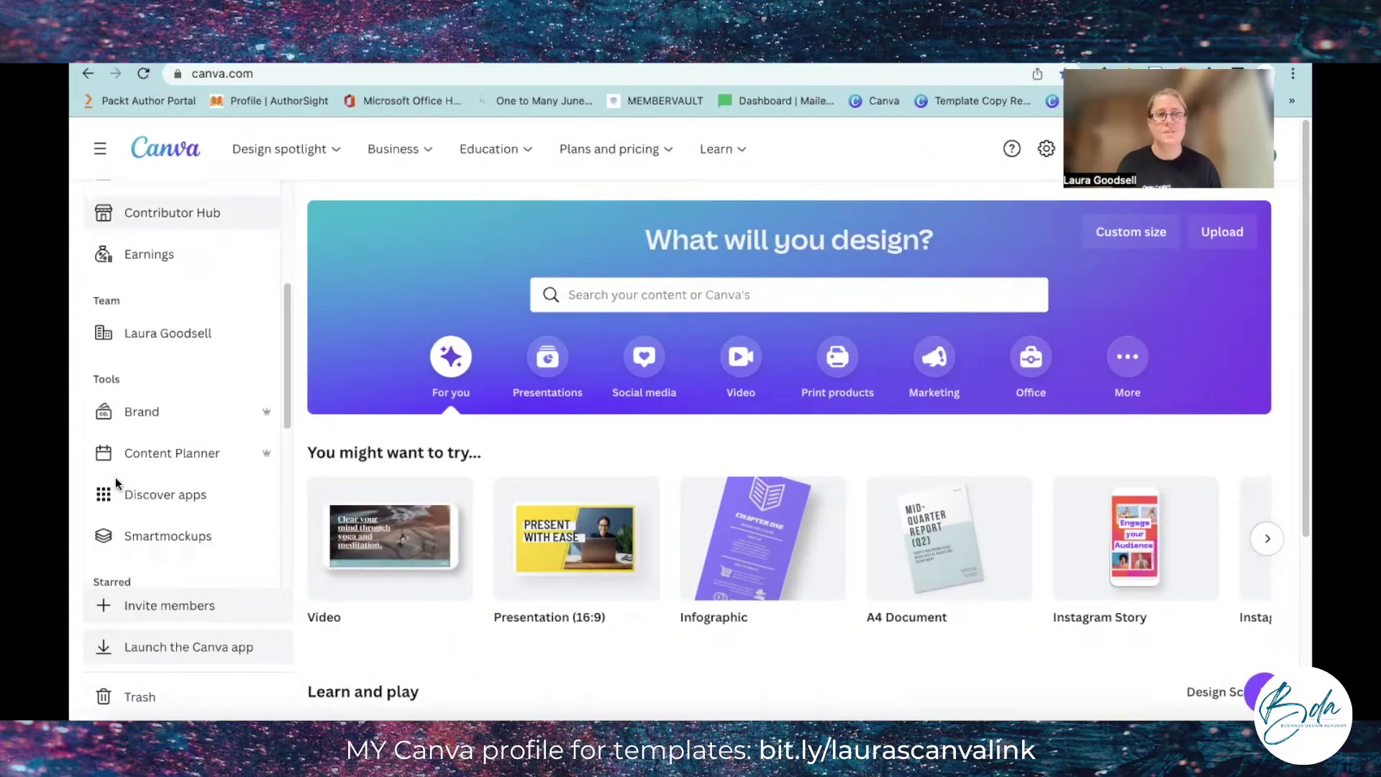
scroll(140, 282, up, 3)
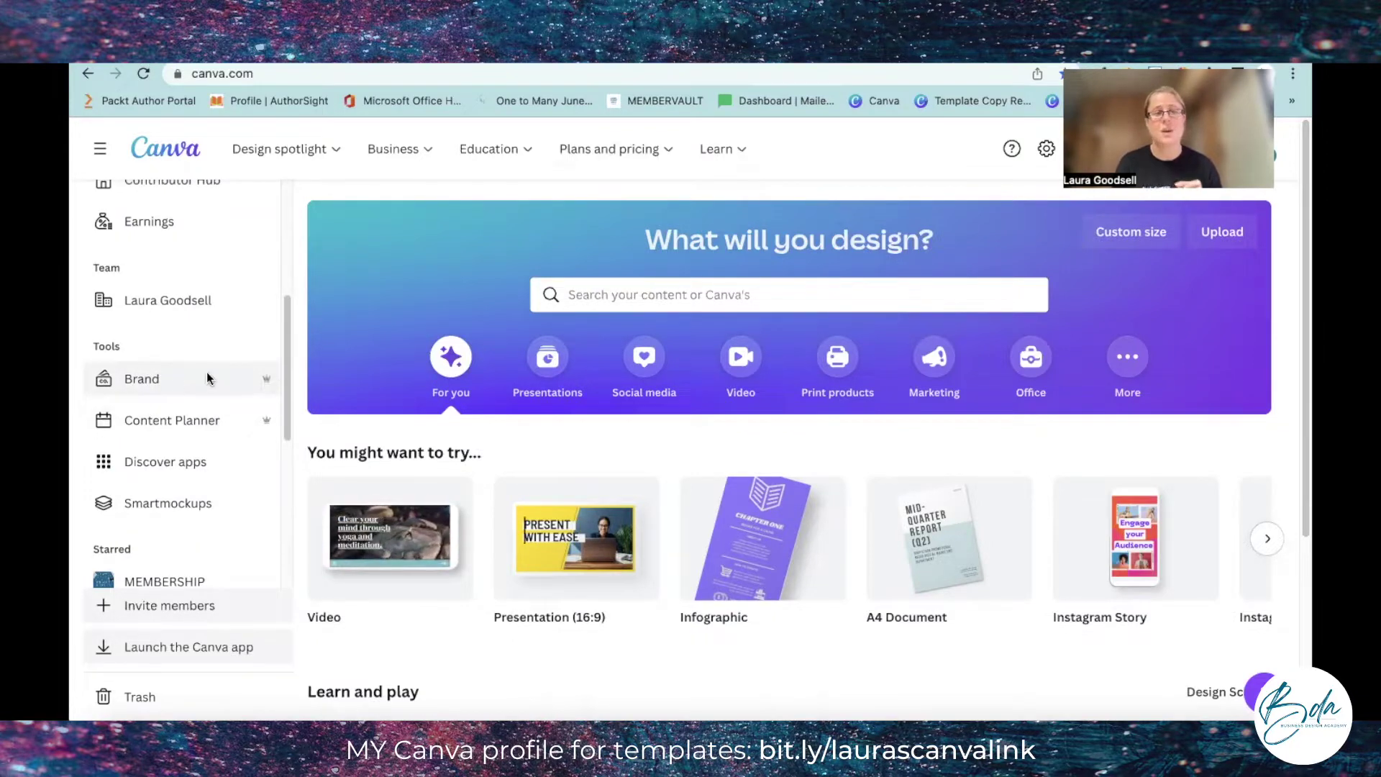
click(151, 379)
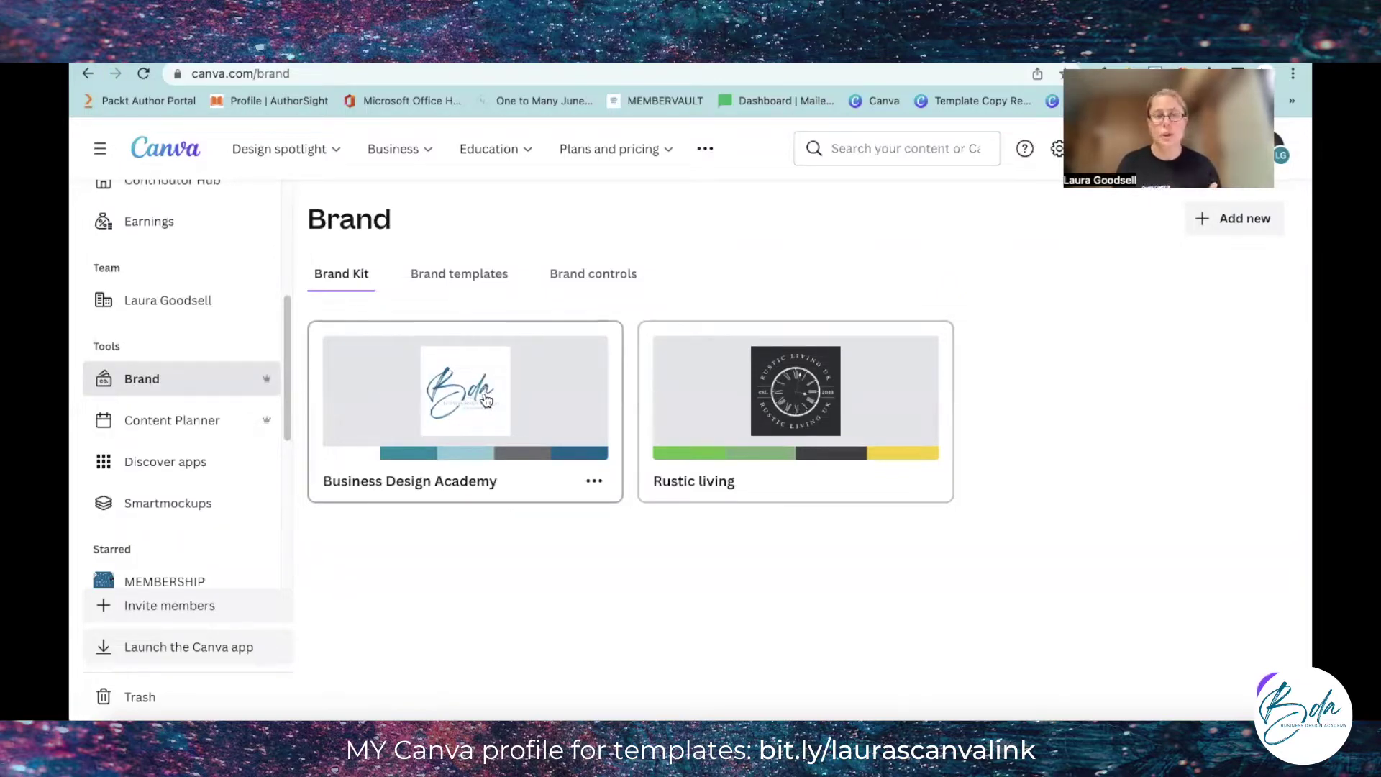
click(486, 399)
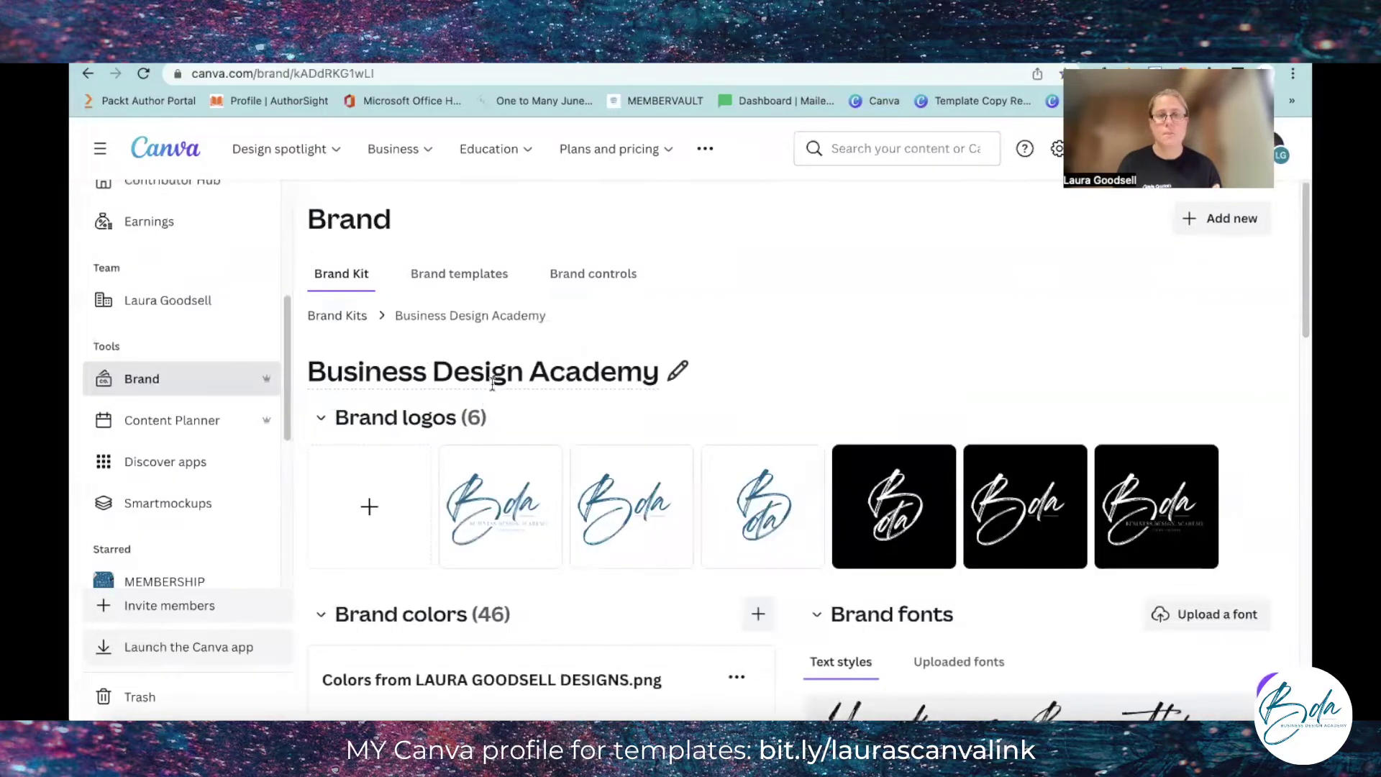
Step: Review the kit's 6 logos, 46 brand colours and font text styles
scroll(540, 404, down, 1)
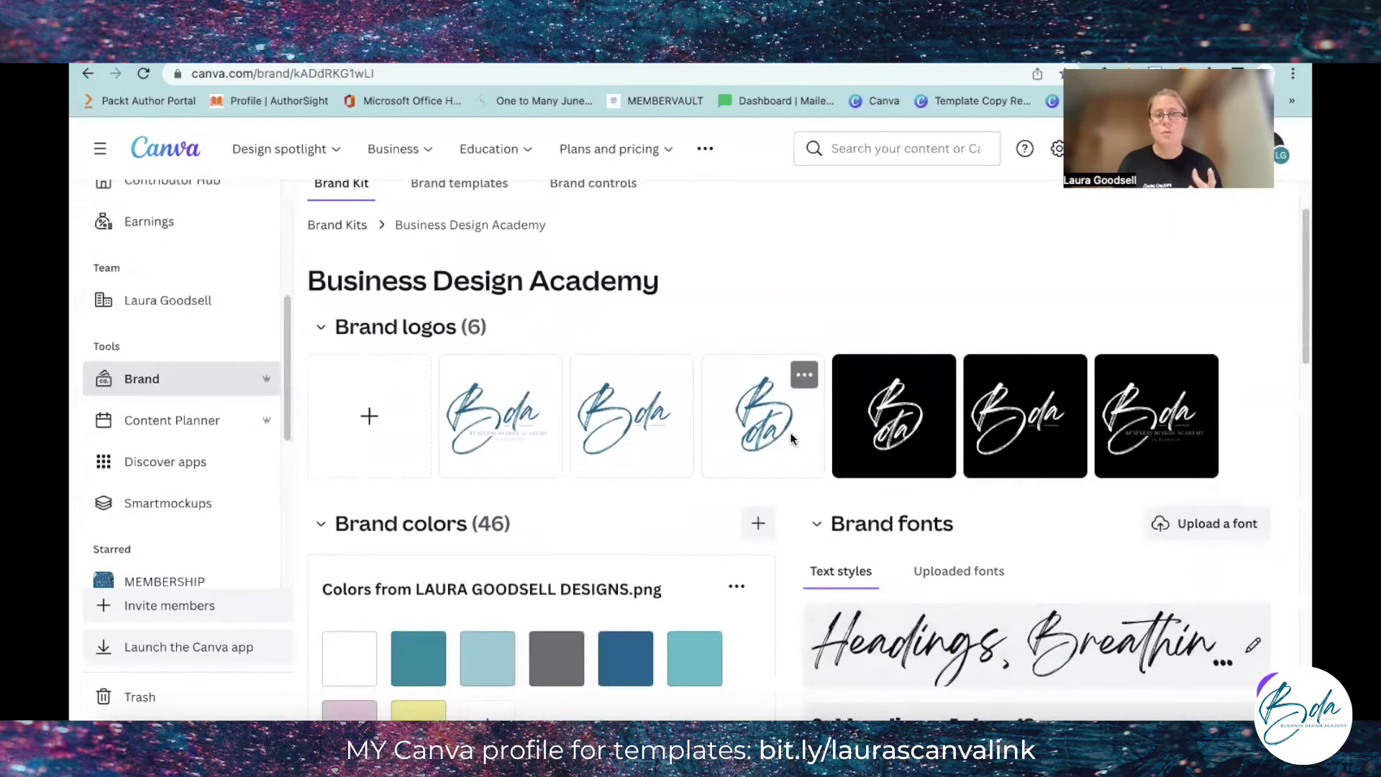
scroll(748, 475, down, 1)
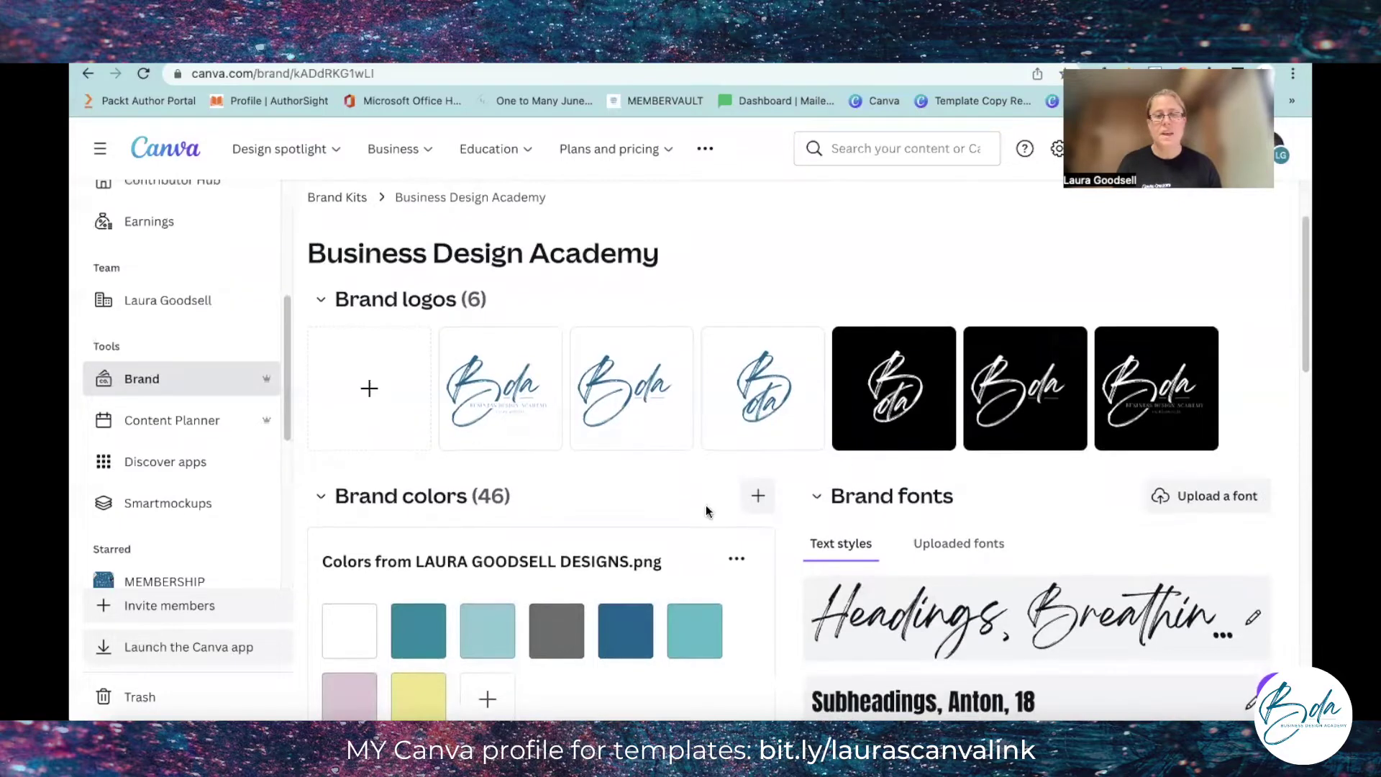
scroll(705, 512, down, 10)
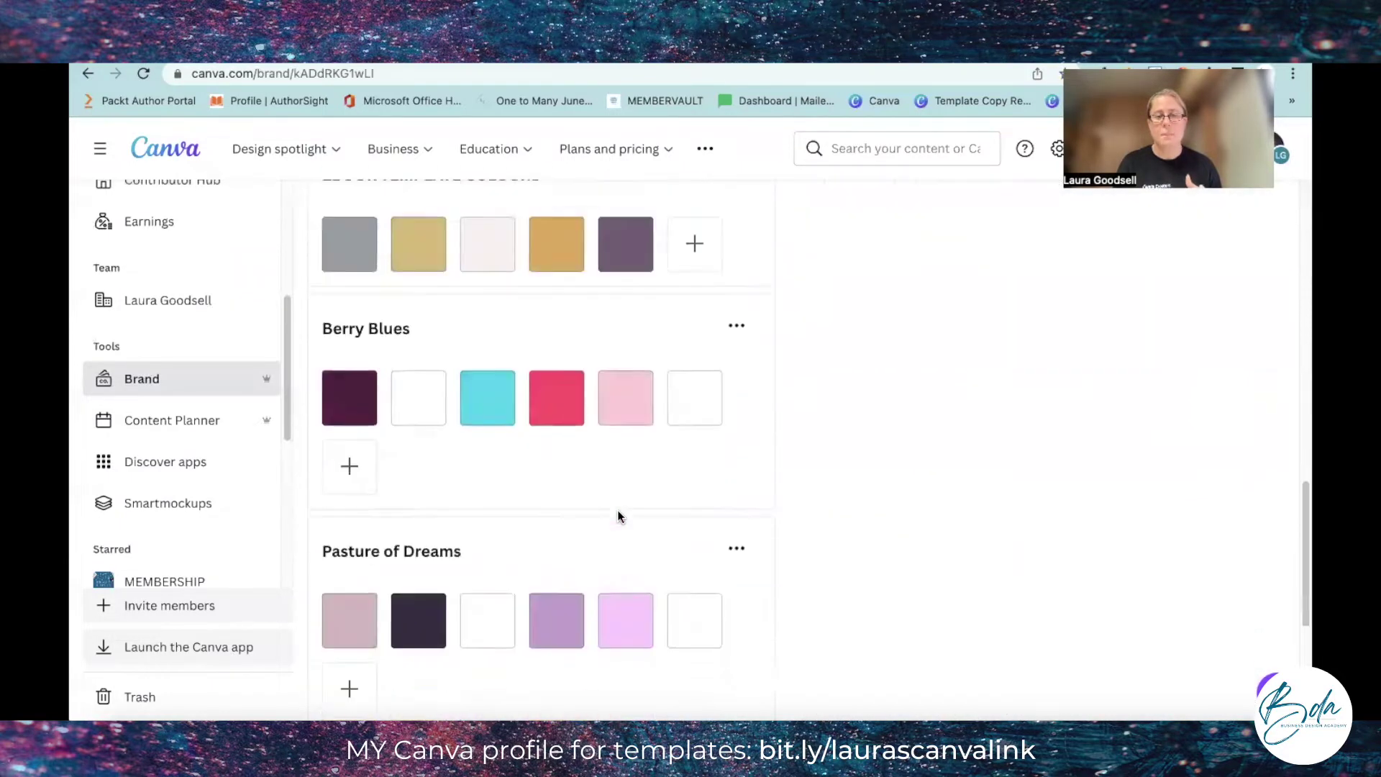
scroll(618, 516, down, 4)
scroll(619, 516, up, 15)
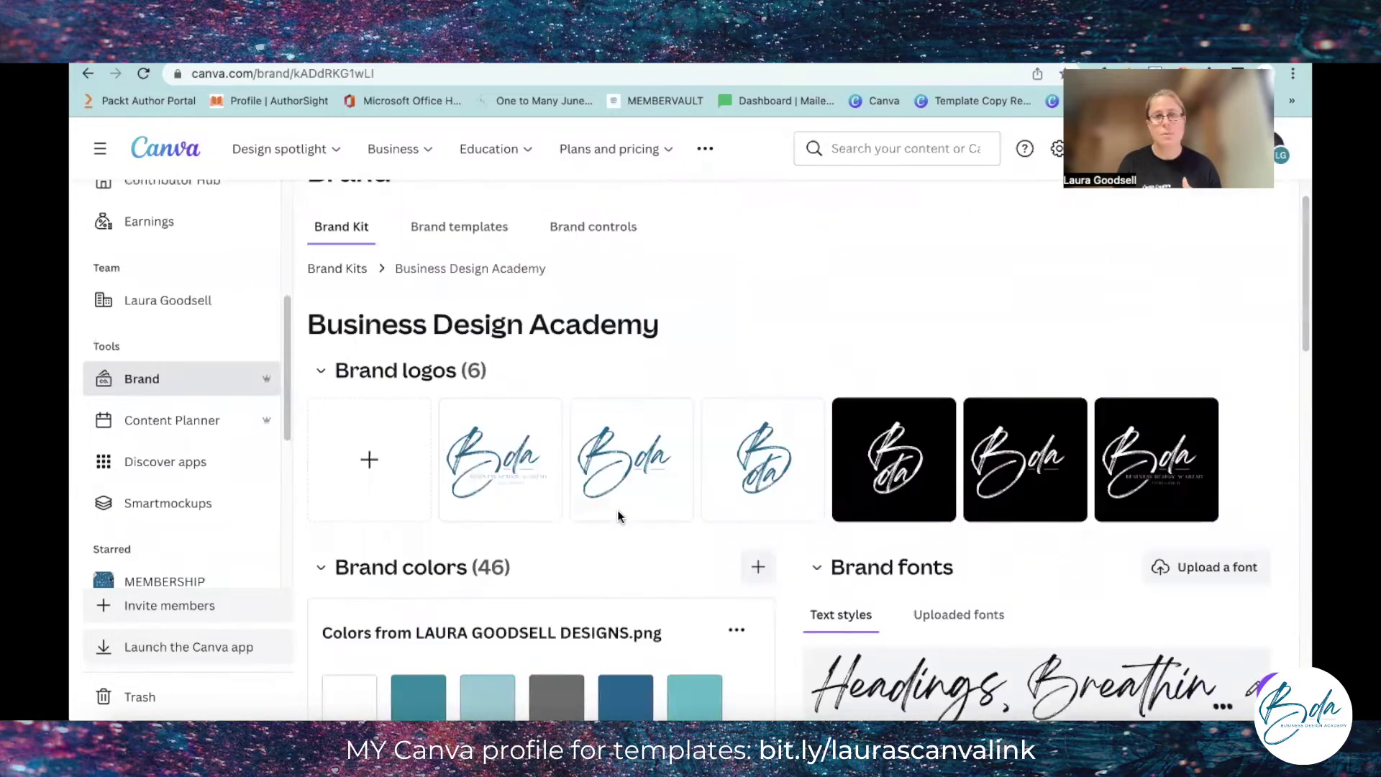
scroll(806, 525, down, 5)
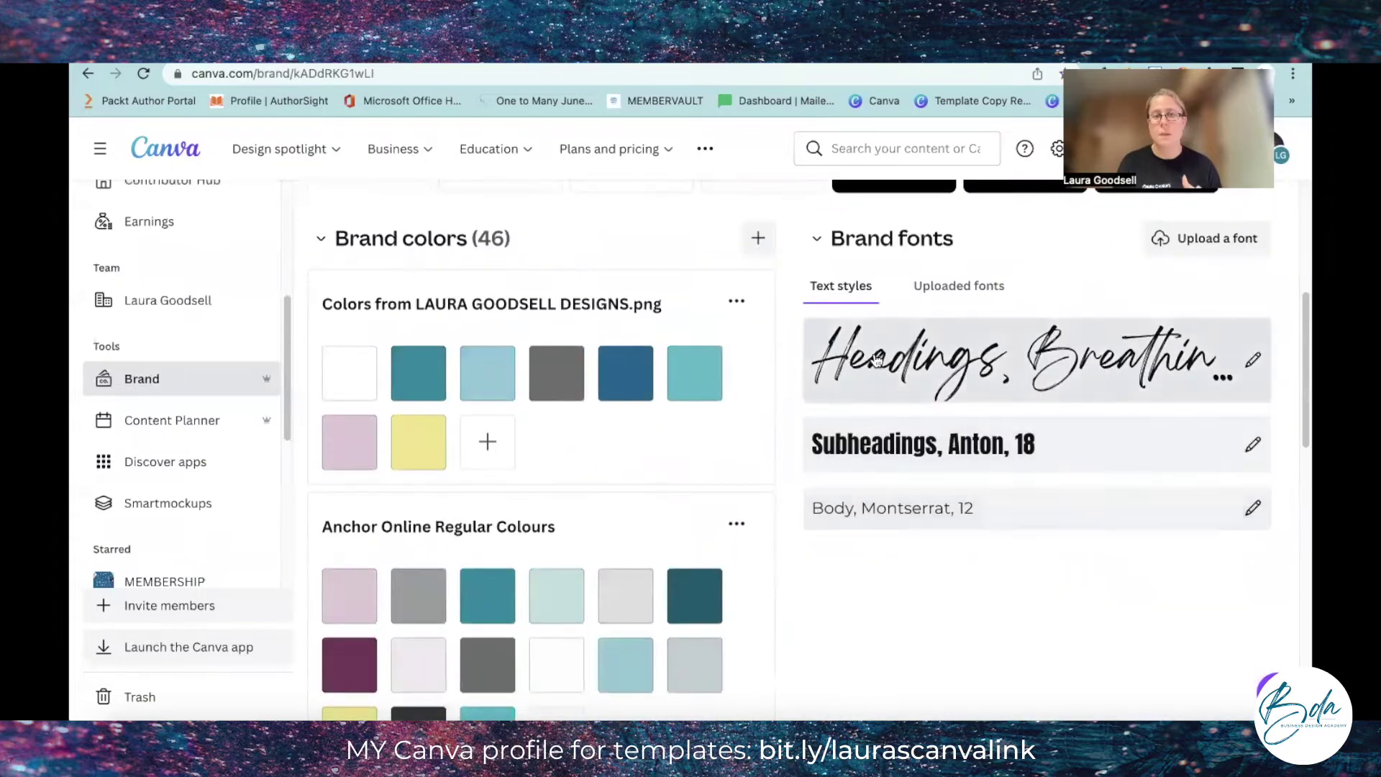
scroll(903, 493, up, 1)
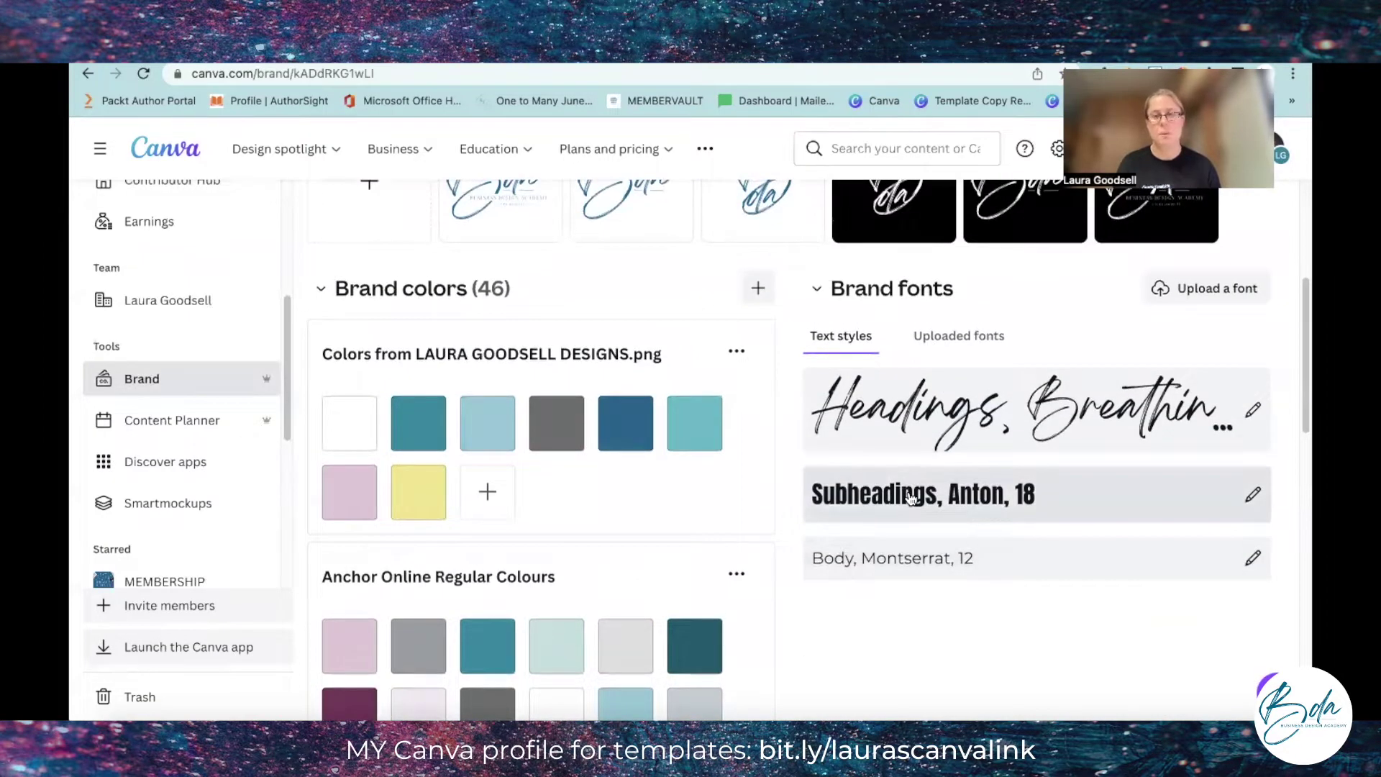
scroll(911, 498, up, 1)
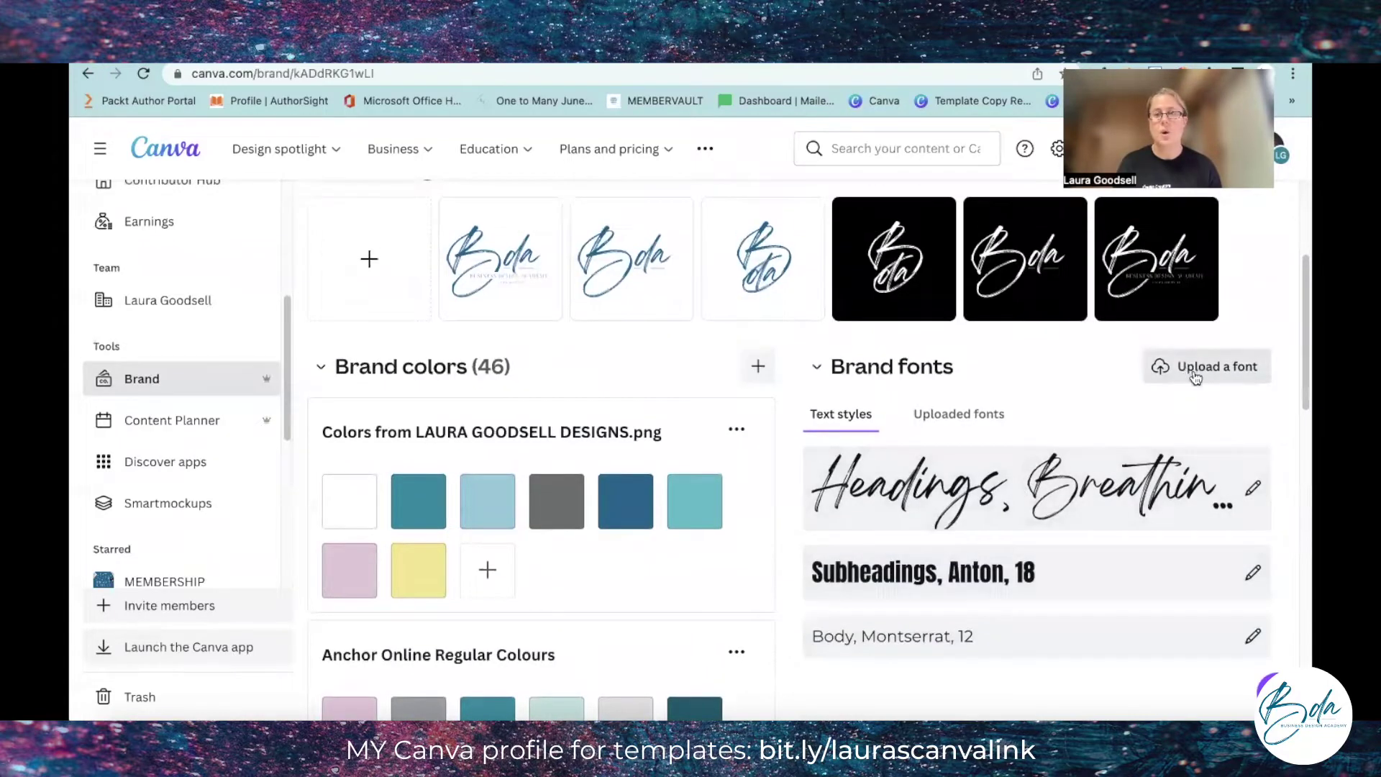
scroll(1199, 377, up, 3)
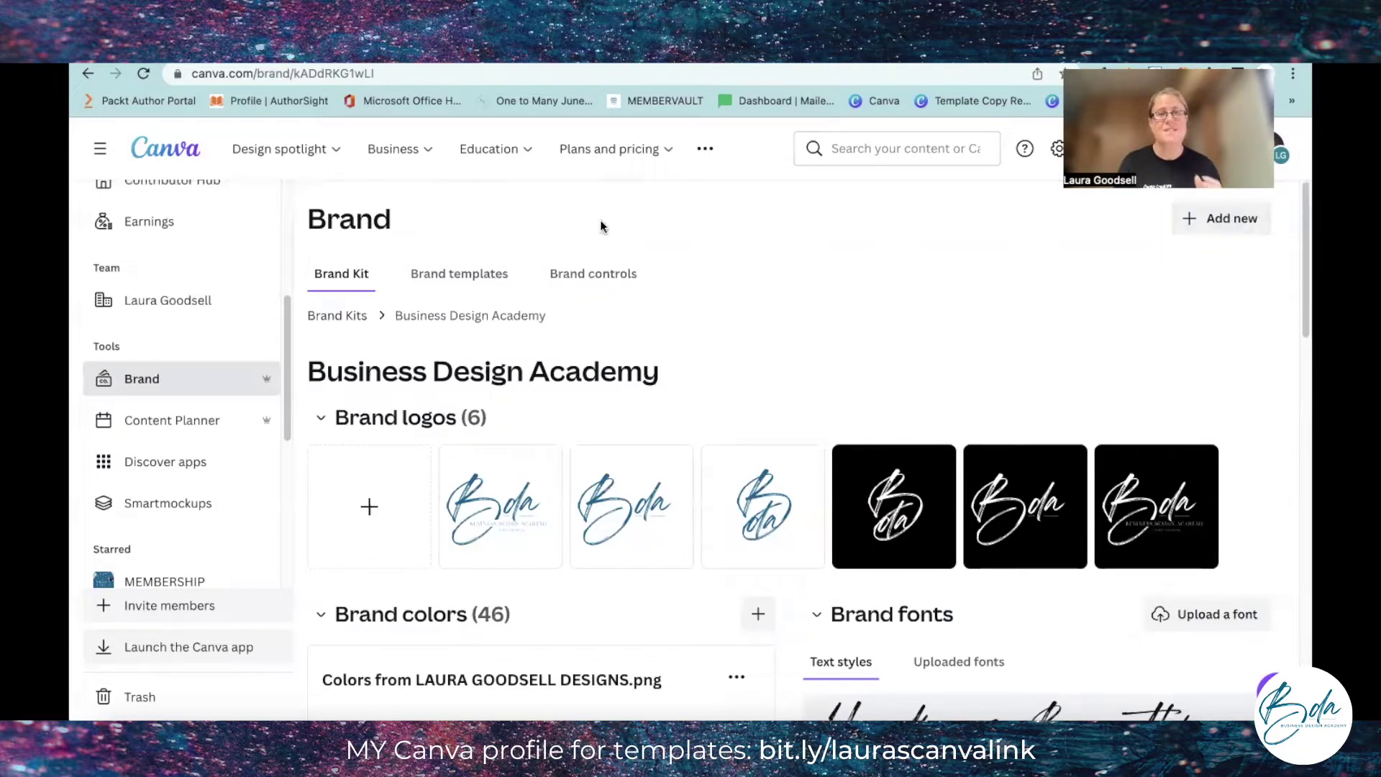
Step: Search the templates for 'brand kit' from the Canva home page
scroll(177, 389, up, 2)
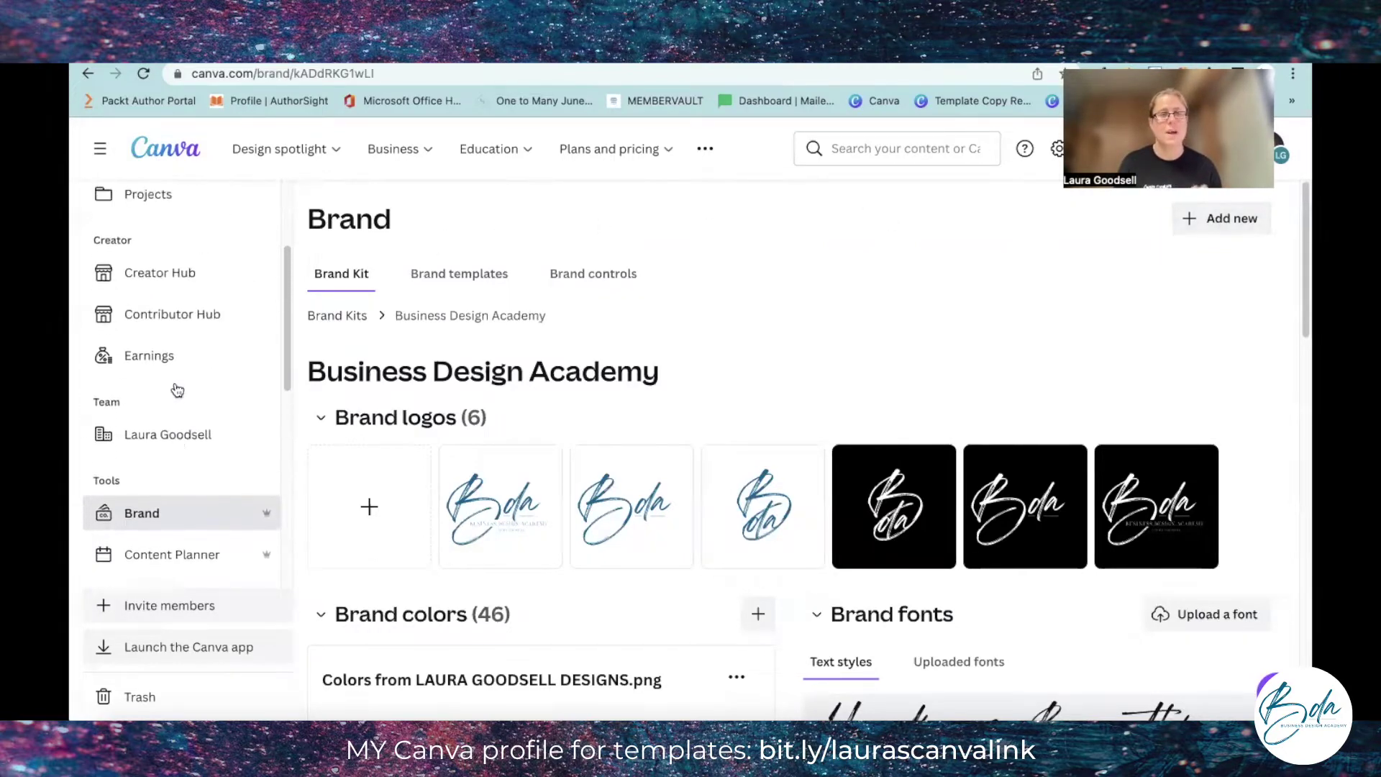
scroll(177, 389, up, 3)
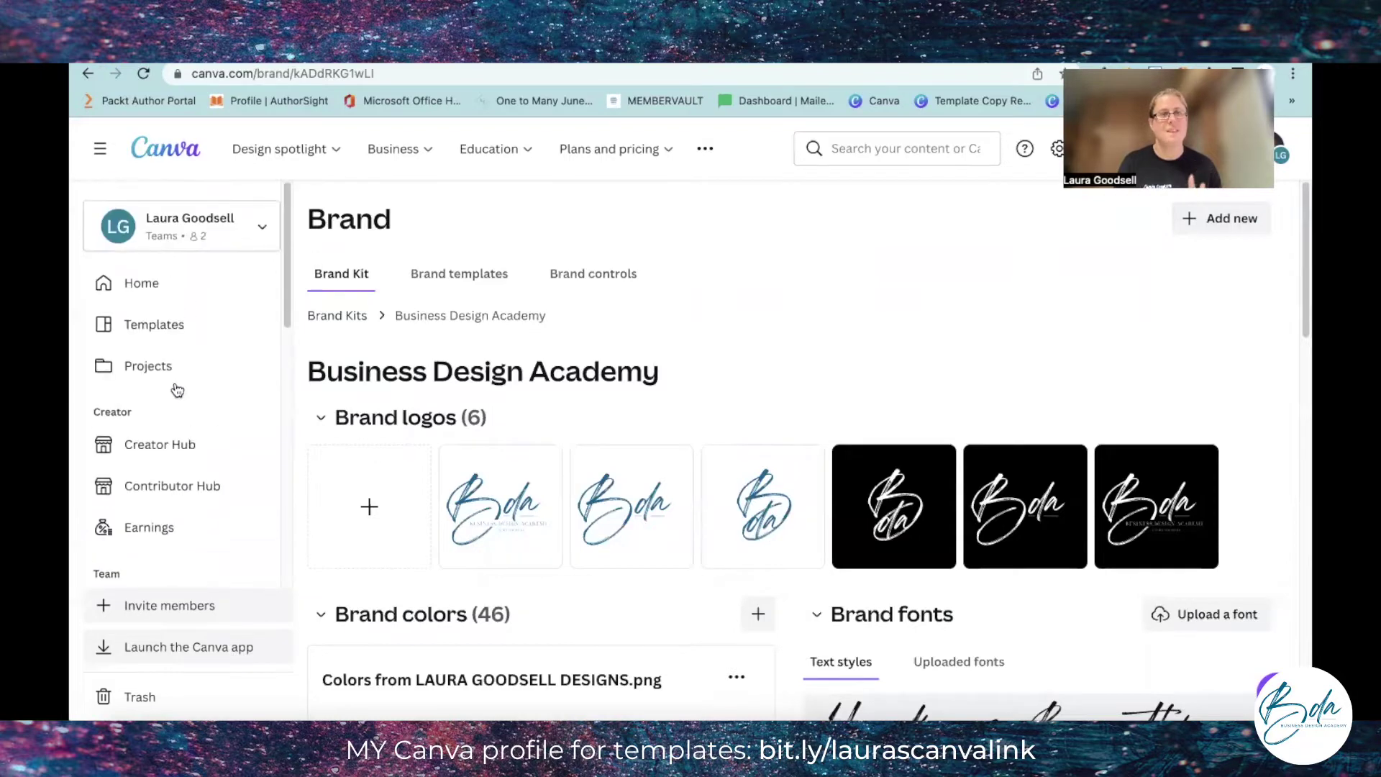
click(138, 286)
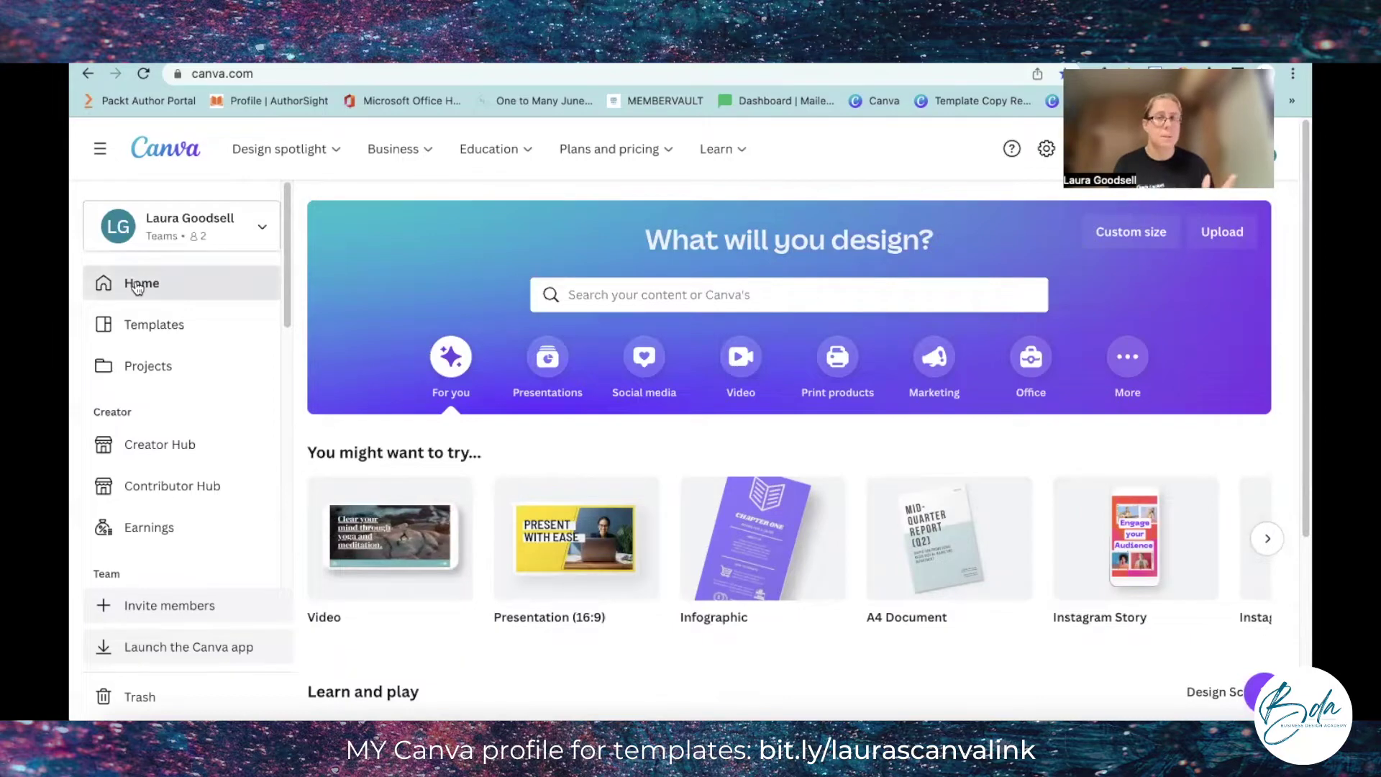
click(677, 298)
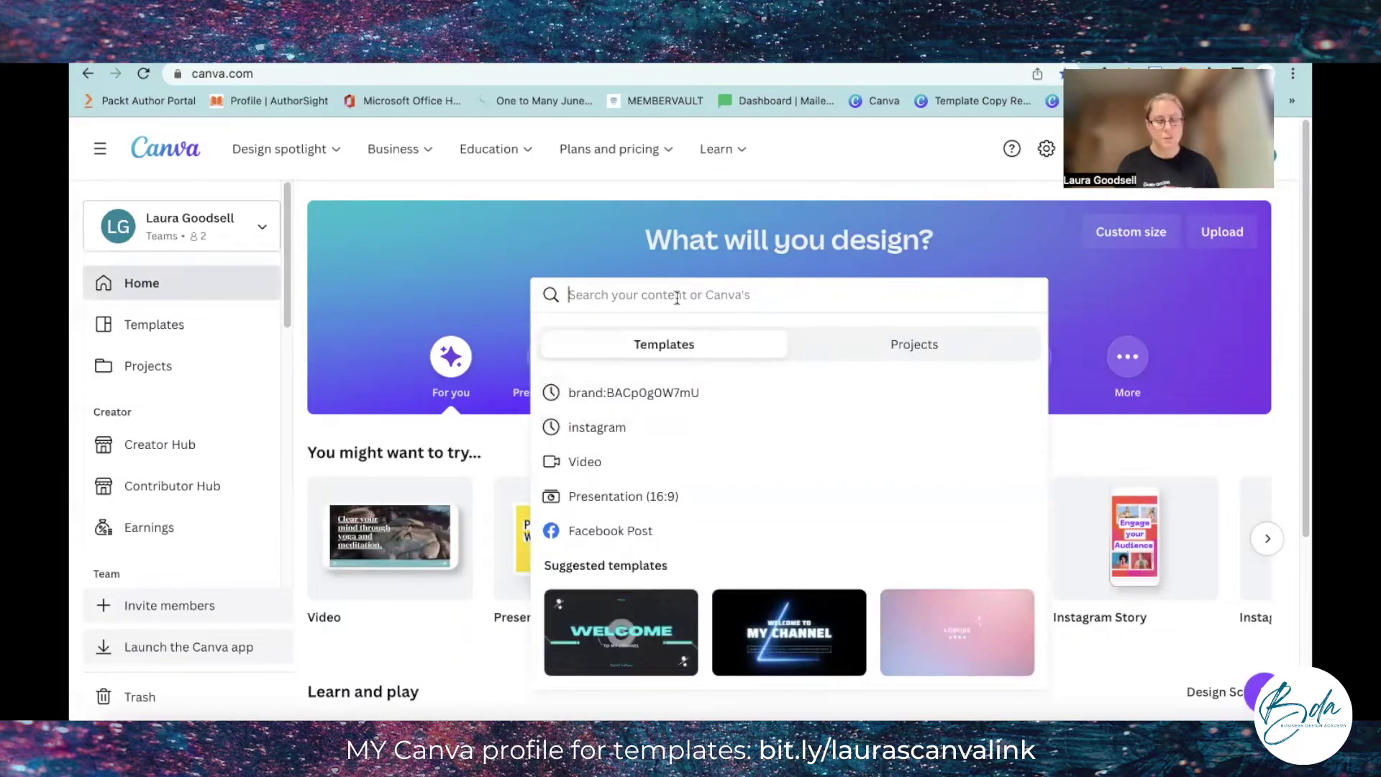
text(b)
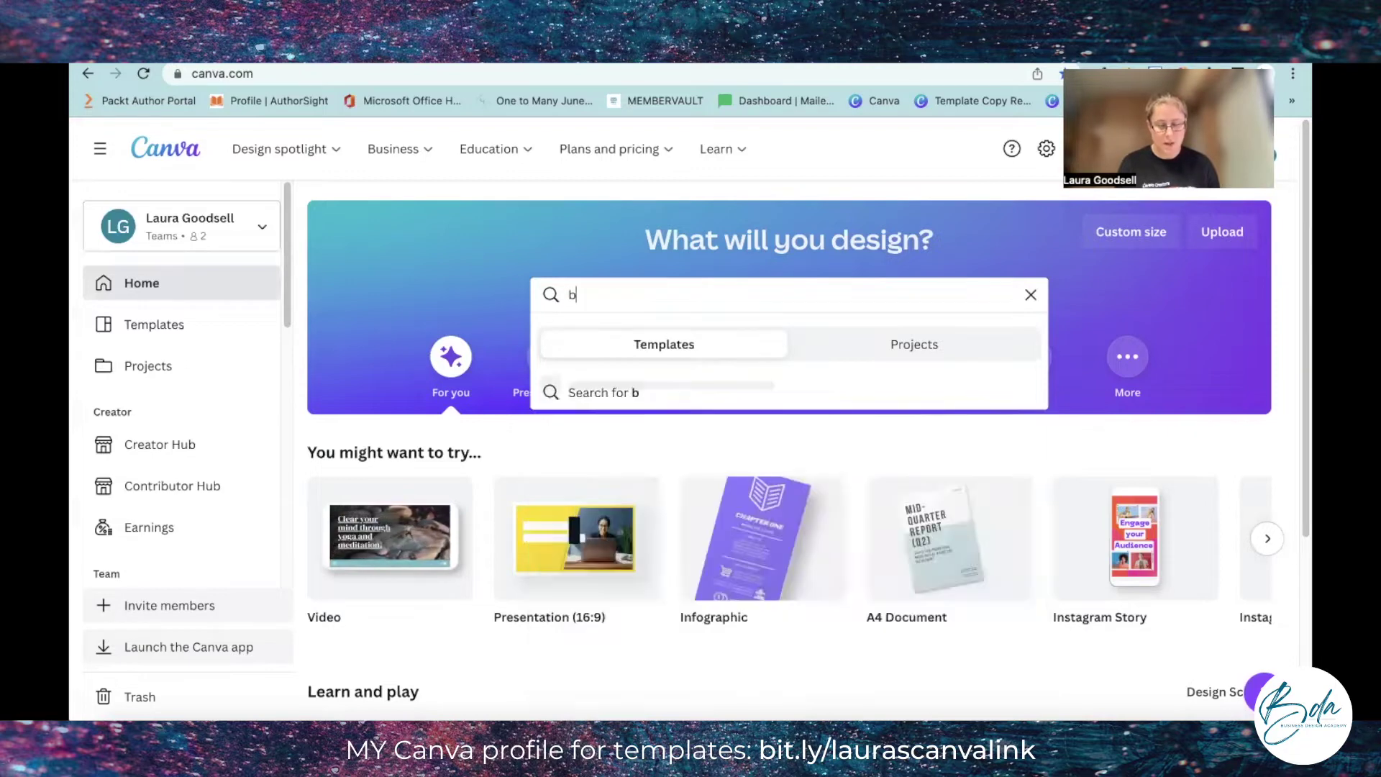
text(rand kit)
key(Return)
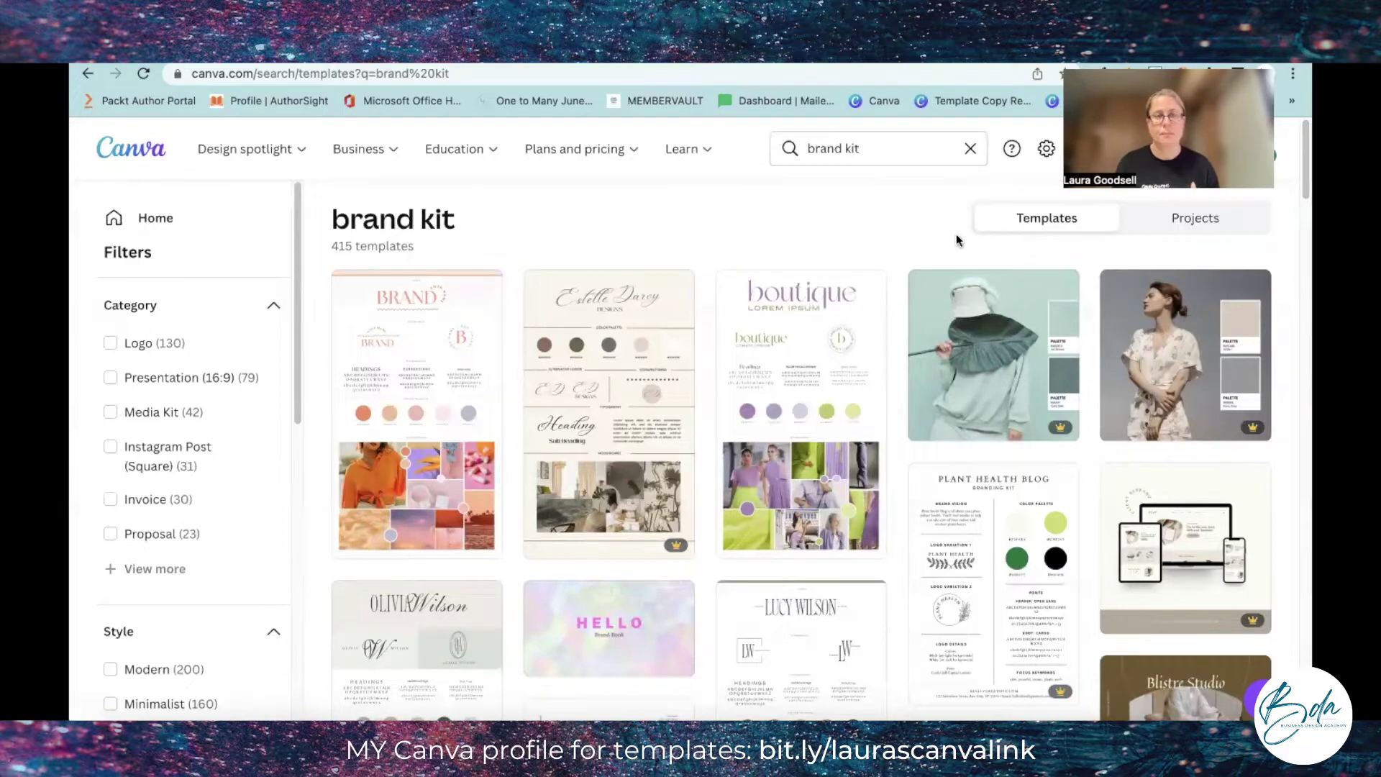
Step: Open the peach BRAND Colorful Aesthetic Brand Board template as a new design
scroll(821, 507, down, 2)
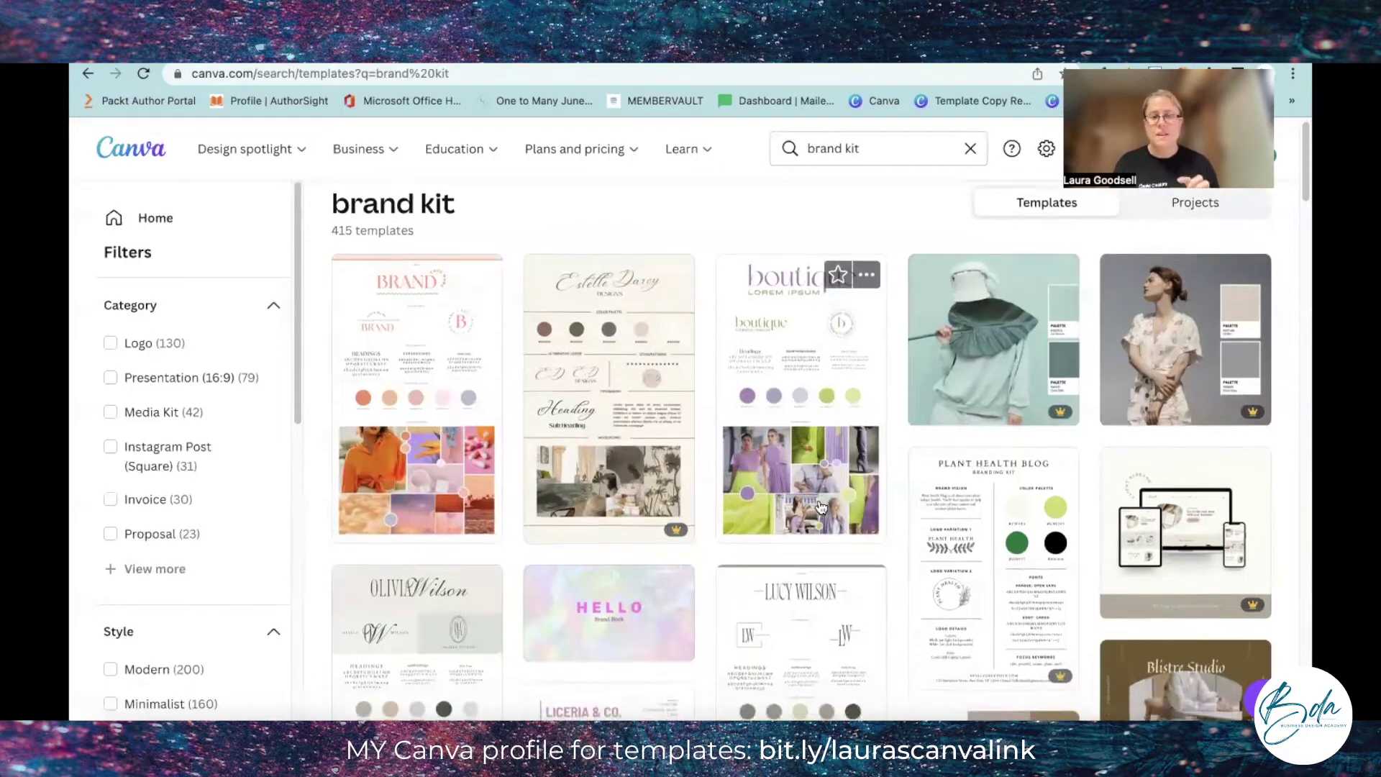
scroll(821, 508, down, 7)
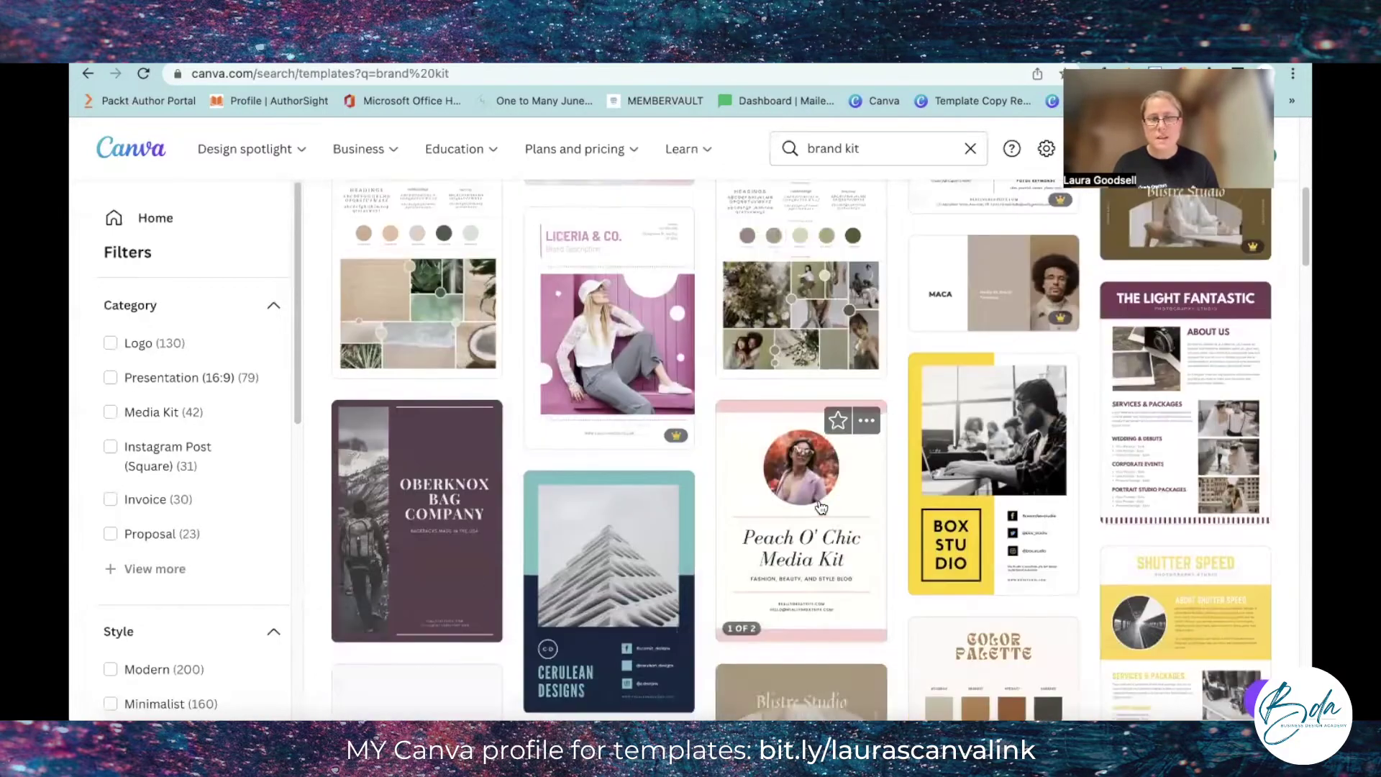
scroll(820, 507, up, 6)
scroll(821, 507, up, 2)
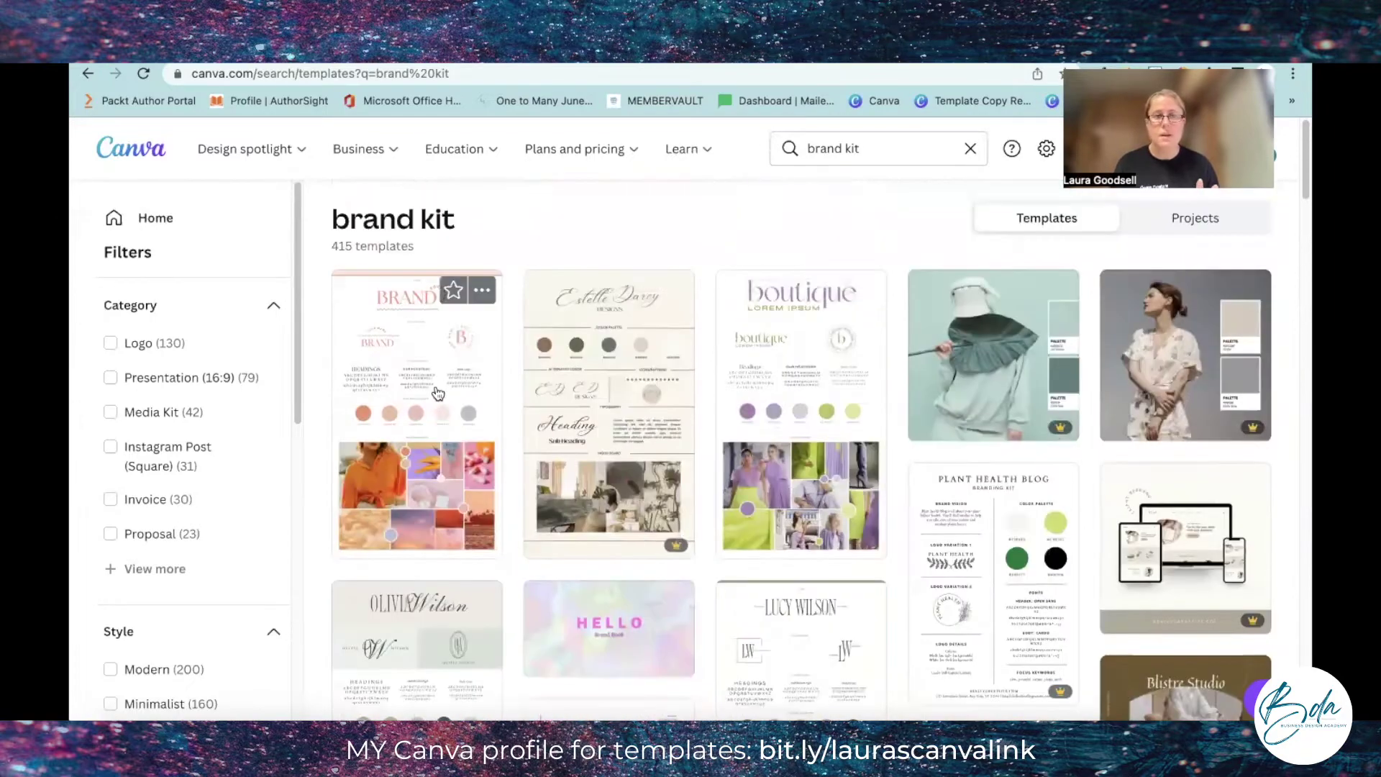
click(430, 392)
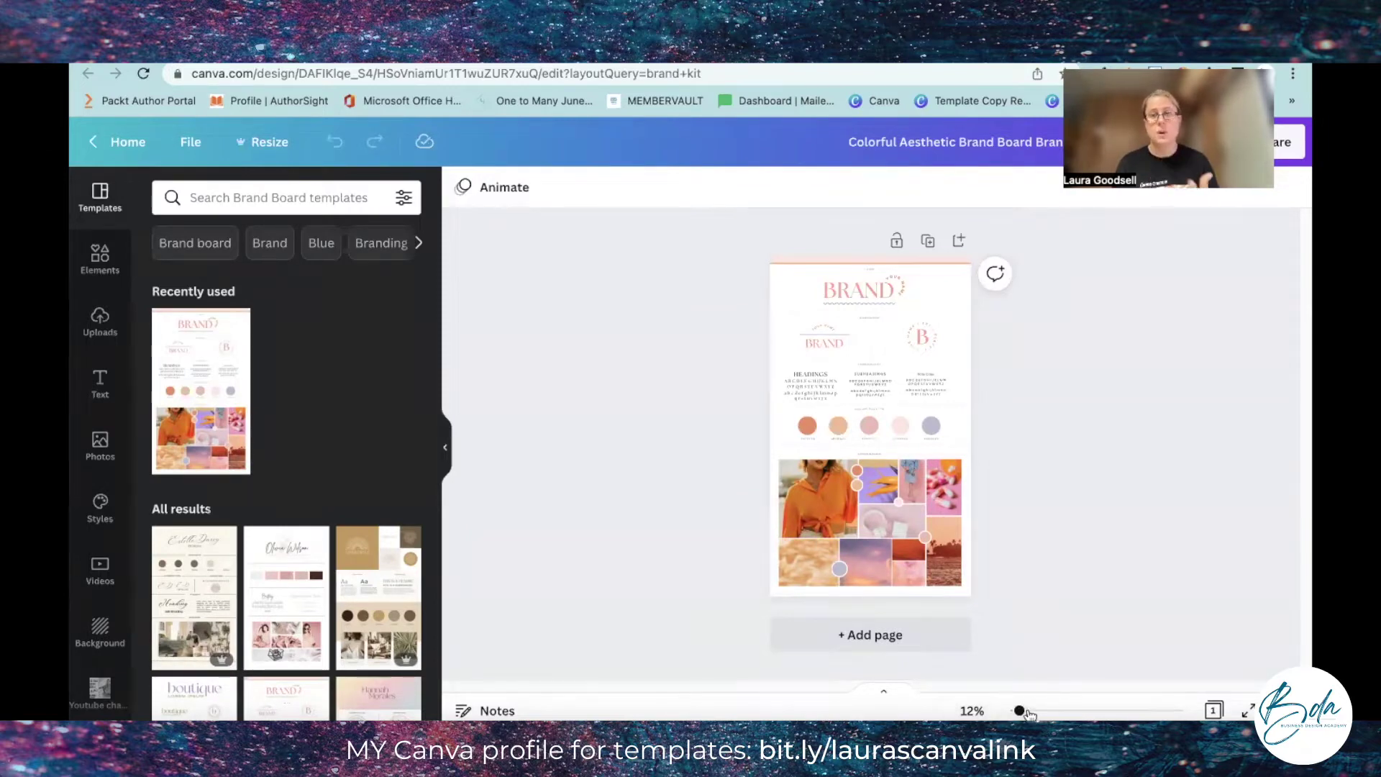
Step: Zoom to 37% and review the logo, typography, palette and moodboard, selecting the first palette circle
drag(1024, 714, 1069, 714)
scroll(1020, 532, up, 5)
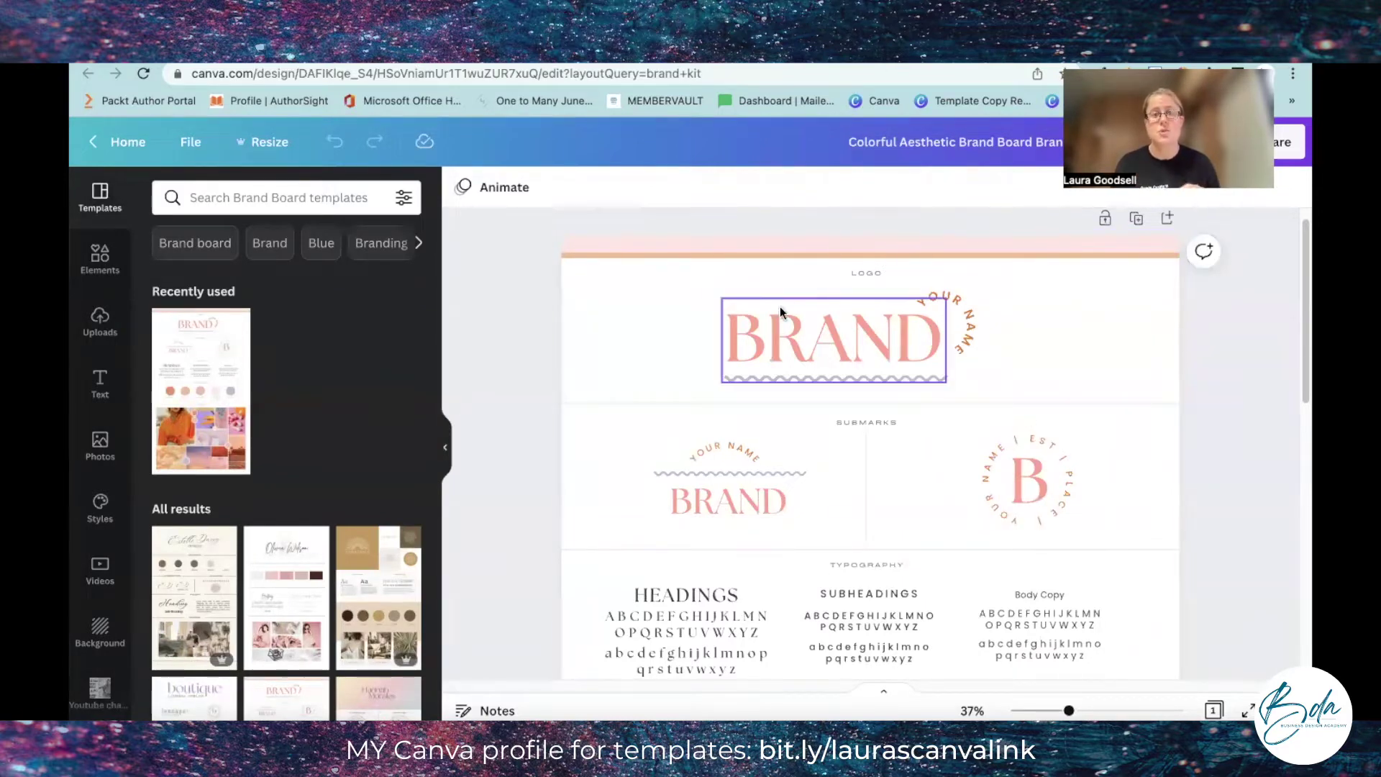
scroll(794, 345, down, 5)
scroll(794, 345, down, 7)
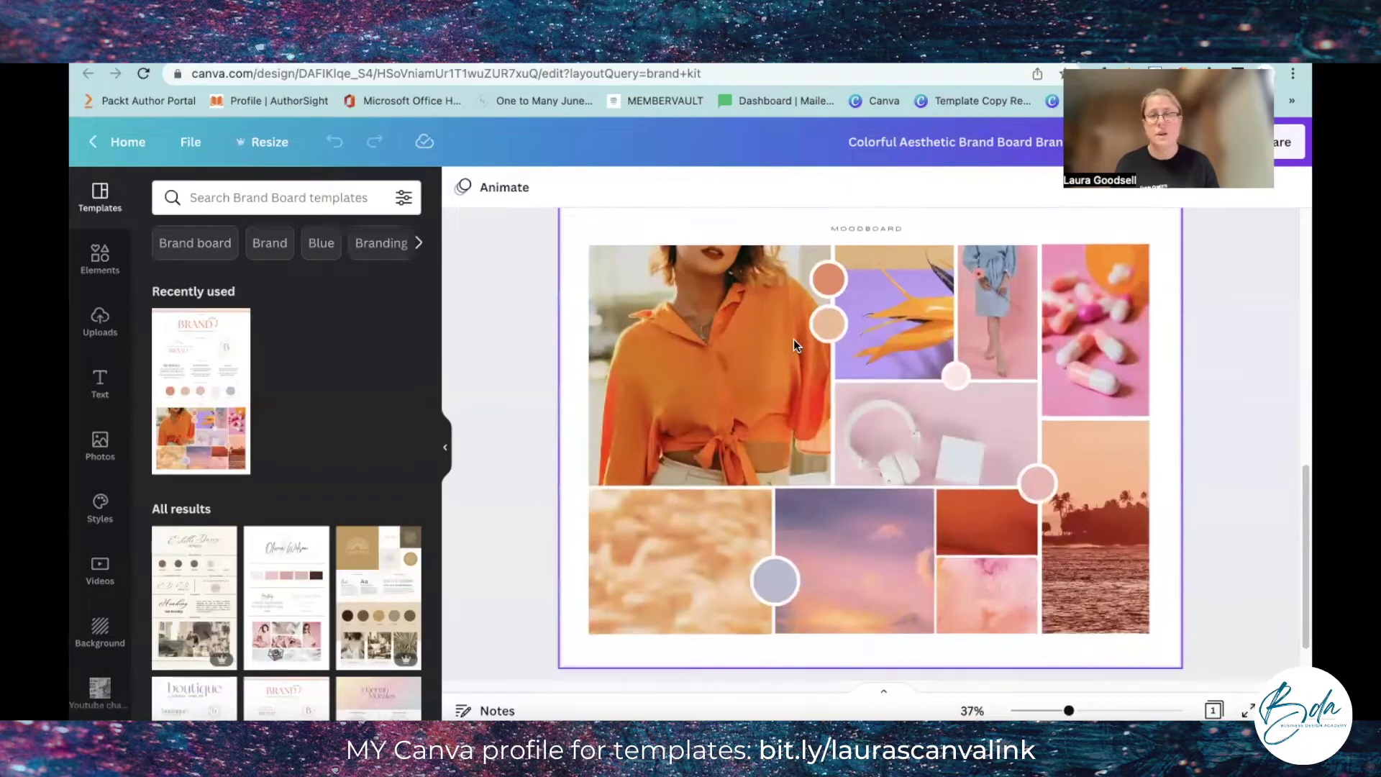
scroll(790, 407, up, 10)
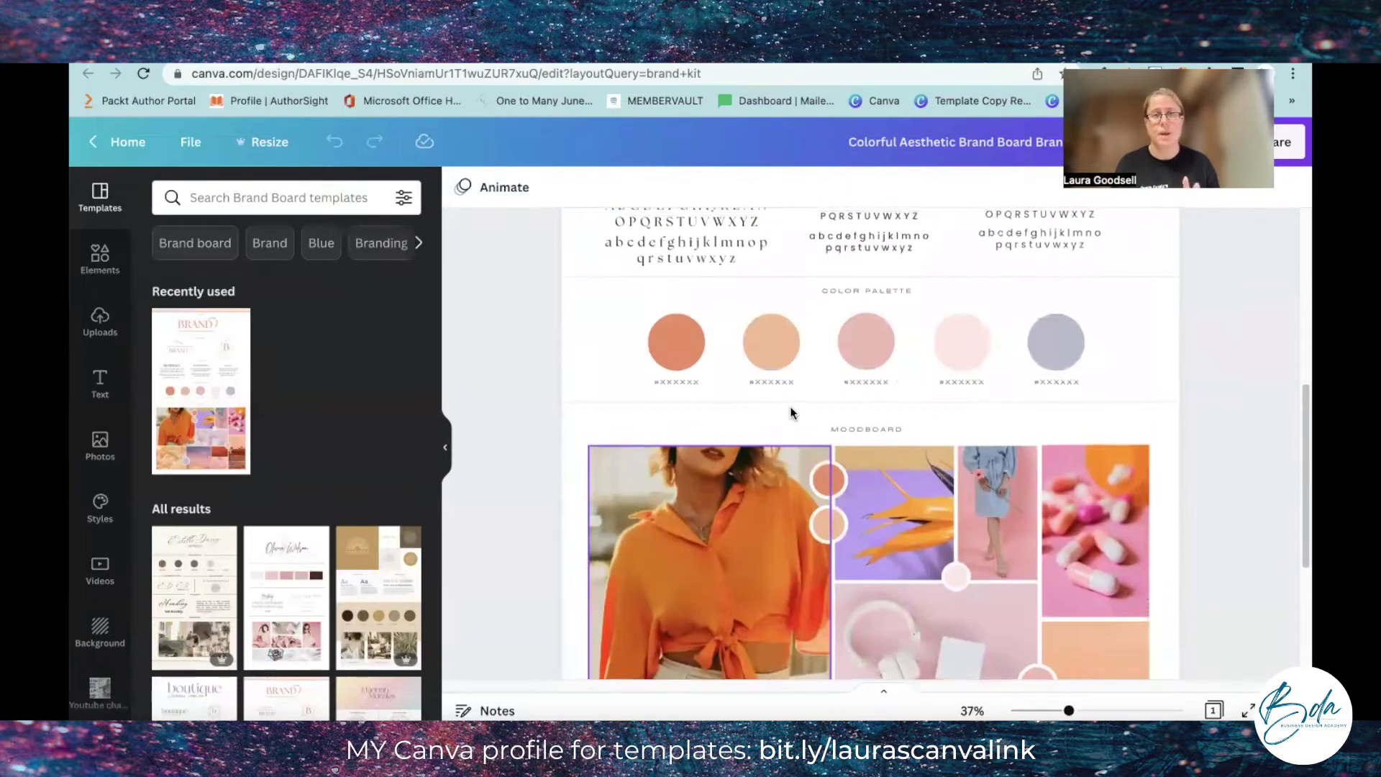
click(666, 577)
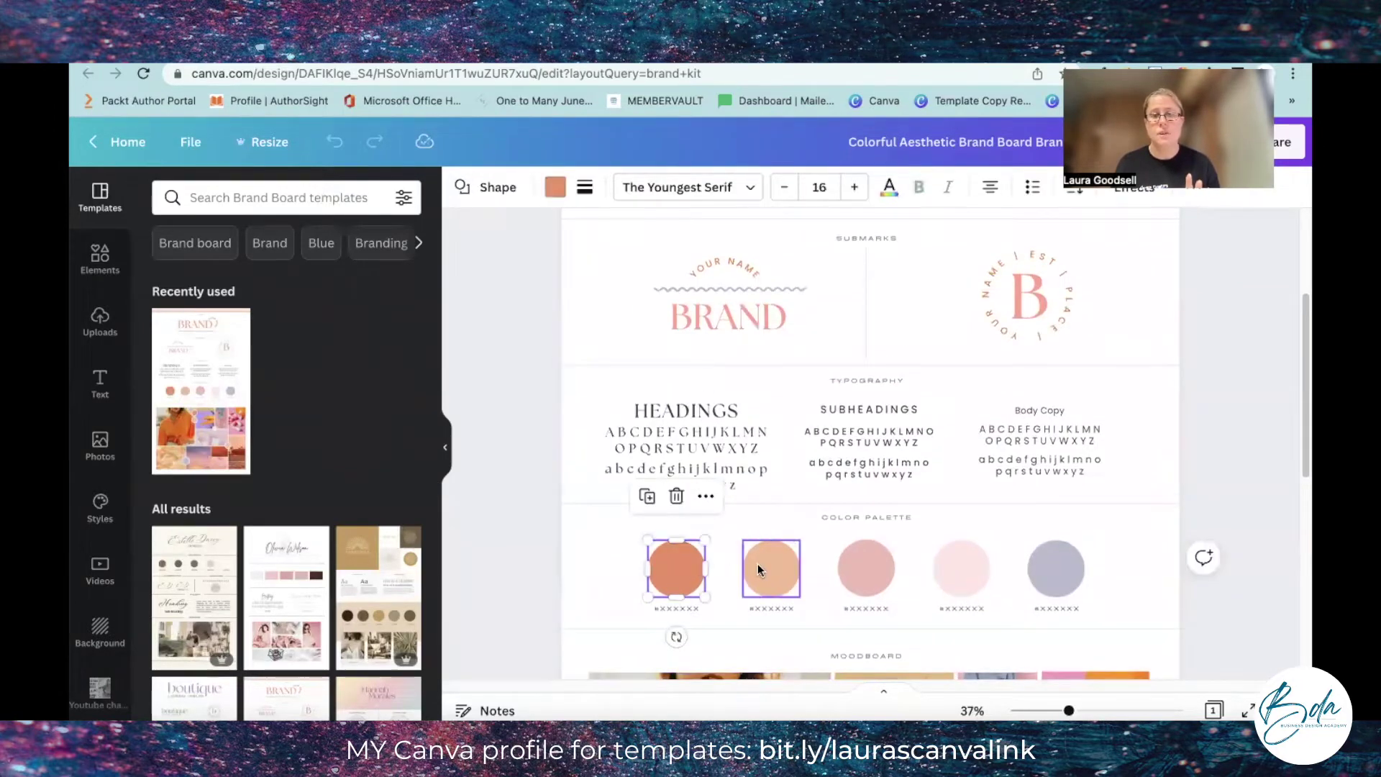
Step: Select each of the five palette circles in turn, ending on the first orange one
click(758, 564)
click(866, 563)
click(967, 576)
click(1043, 565)
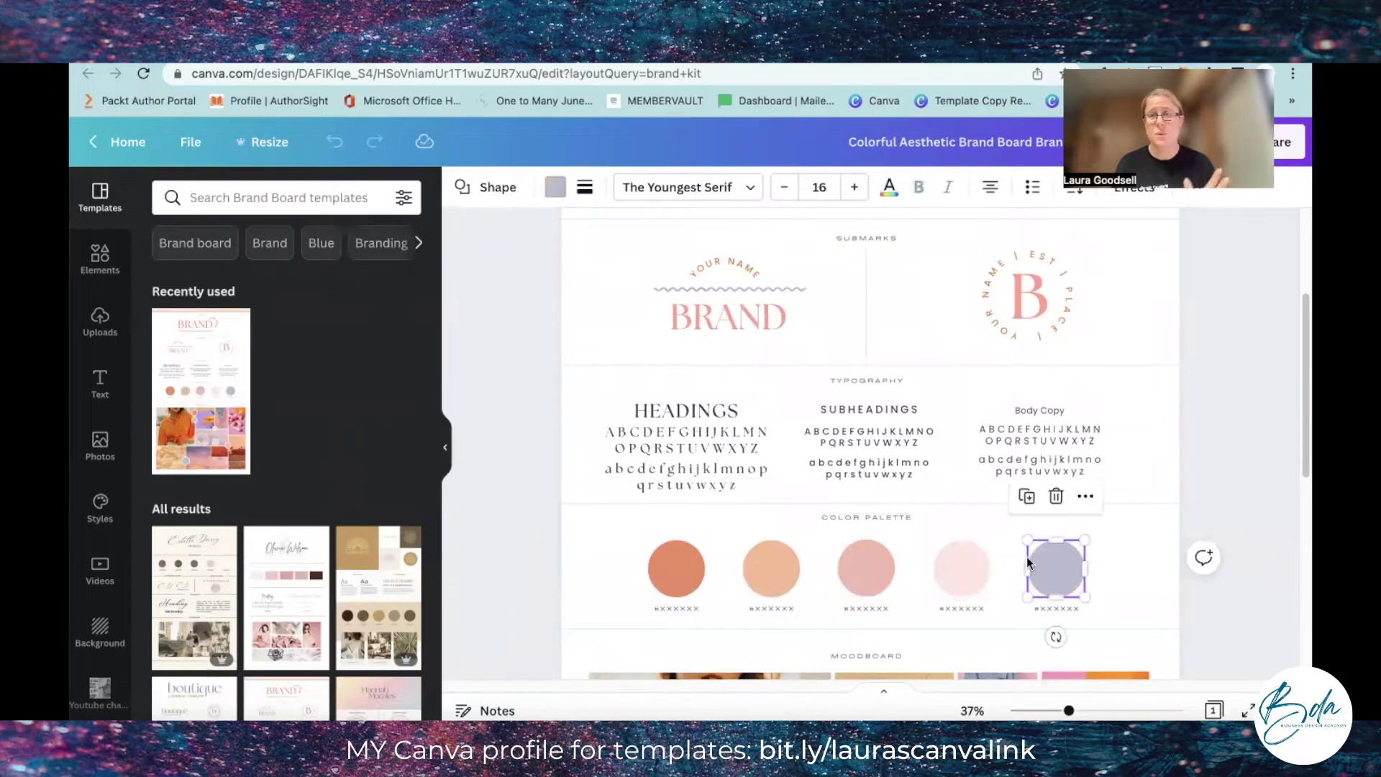
scroll(790, 542, down, 2)
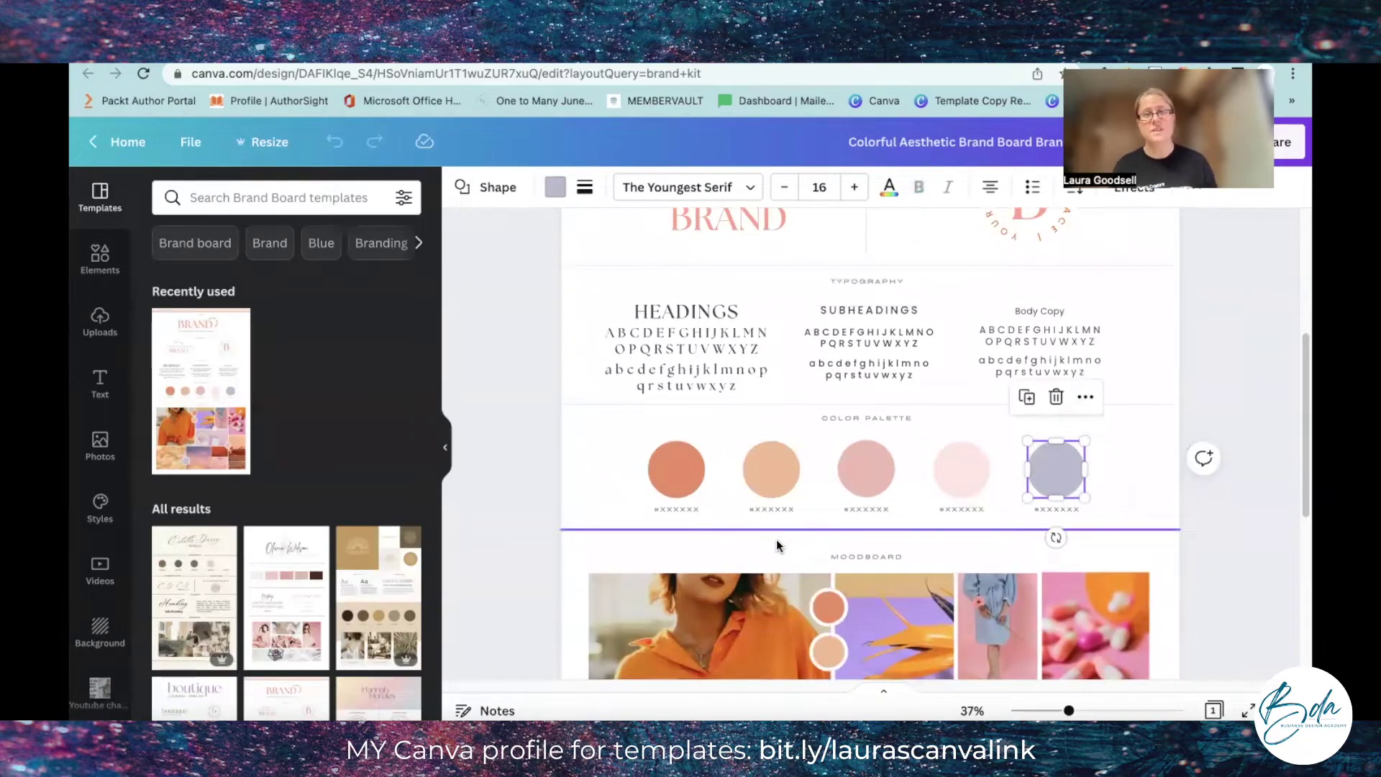
click(663, 468)
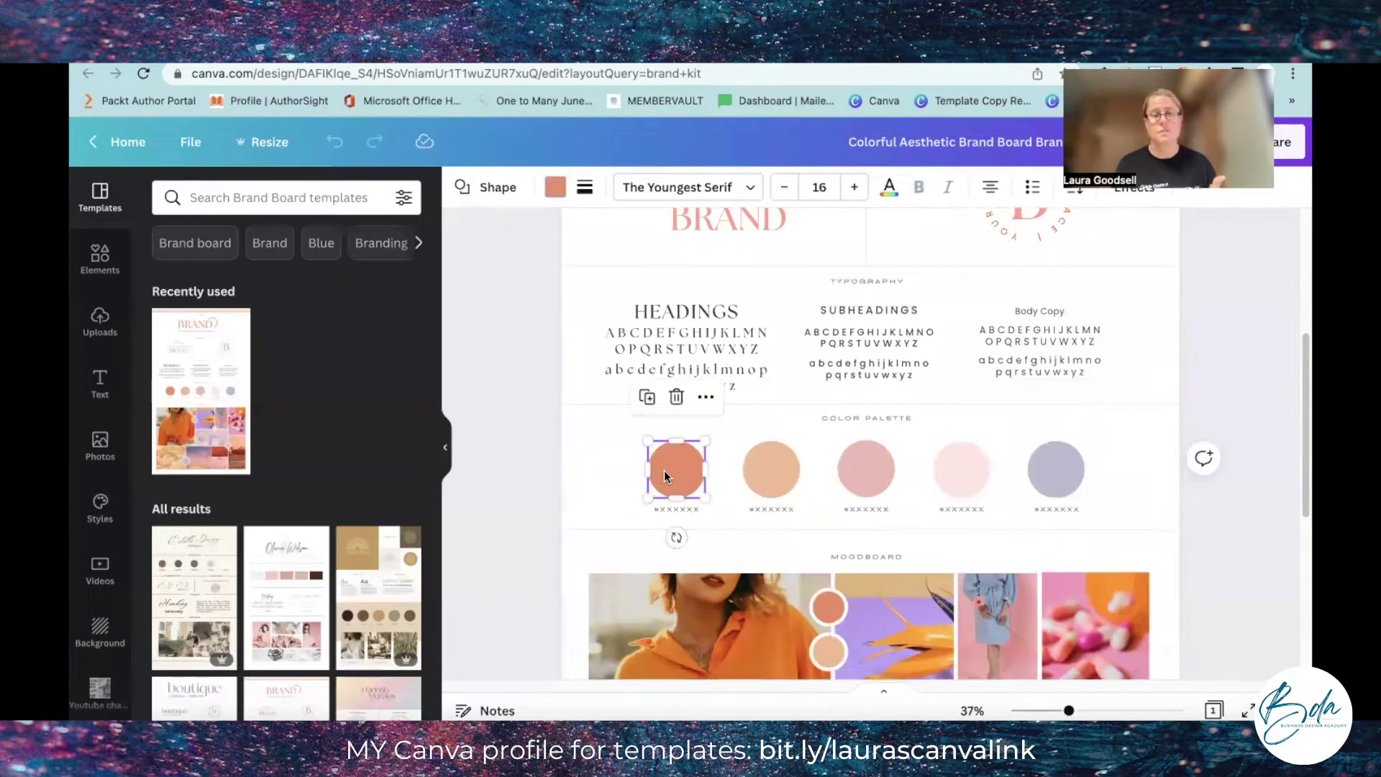
Step: Show the first circle's colour panel with document, brand, photo and default colours
click(553, 189)
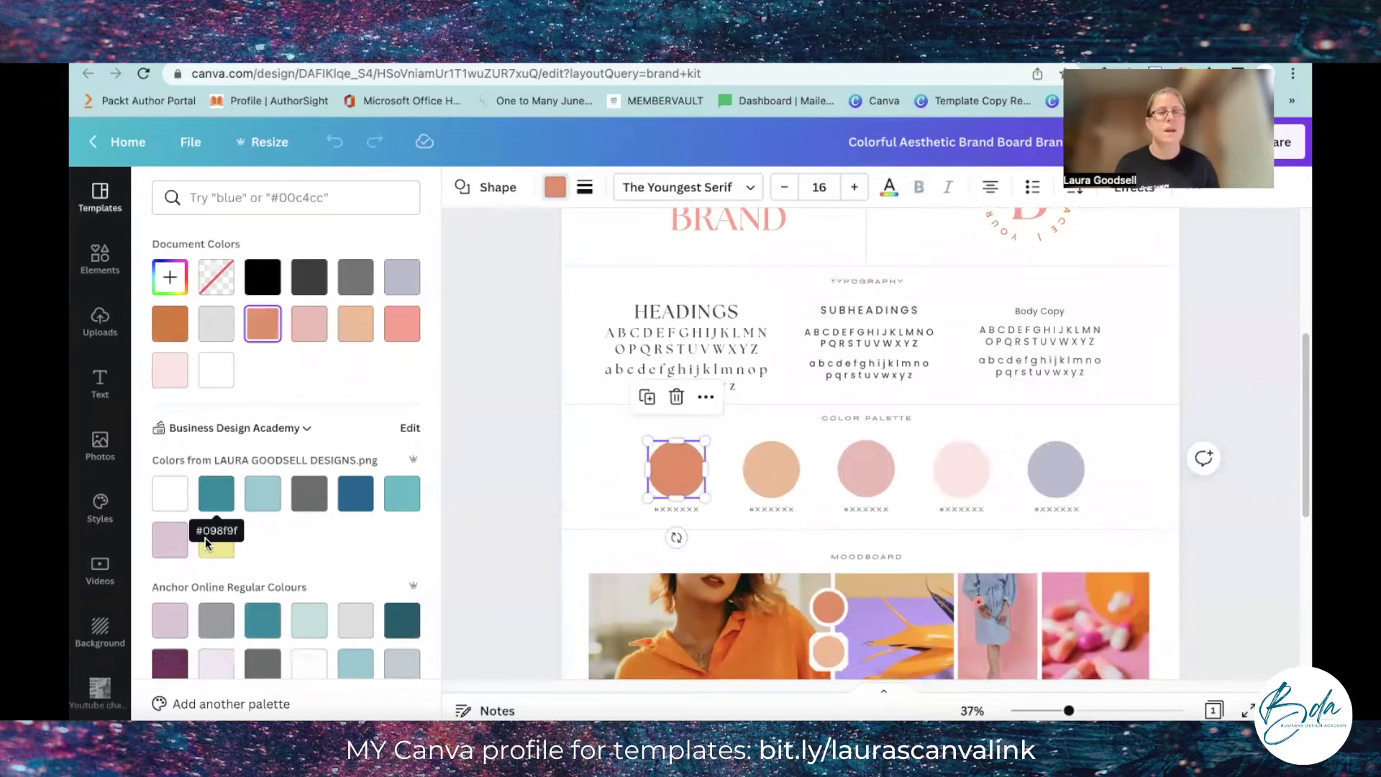
scroll(205, 537, down, 10)
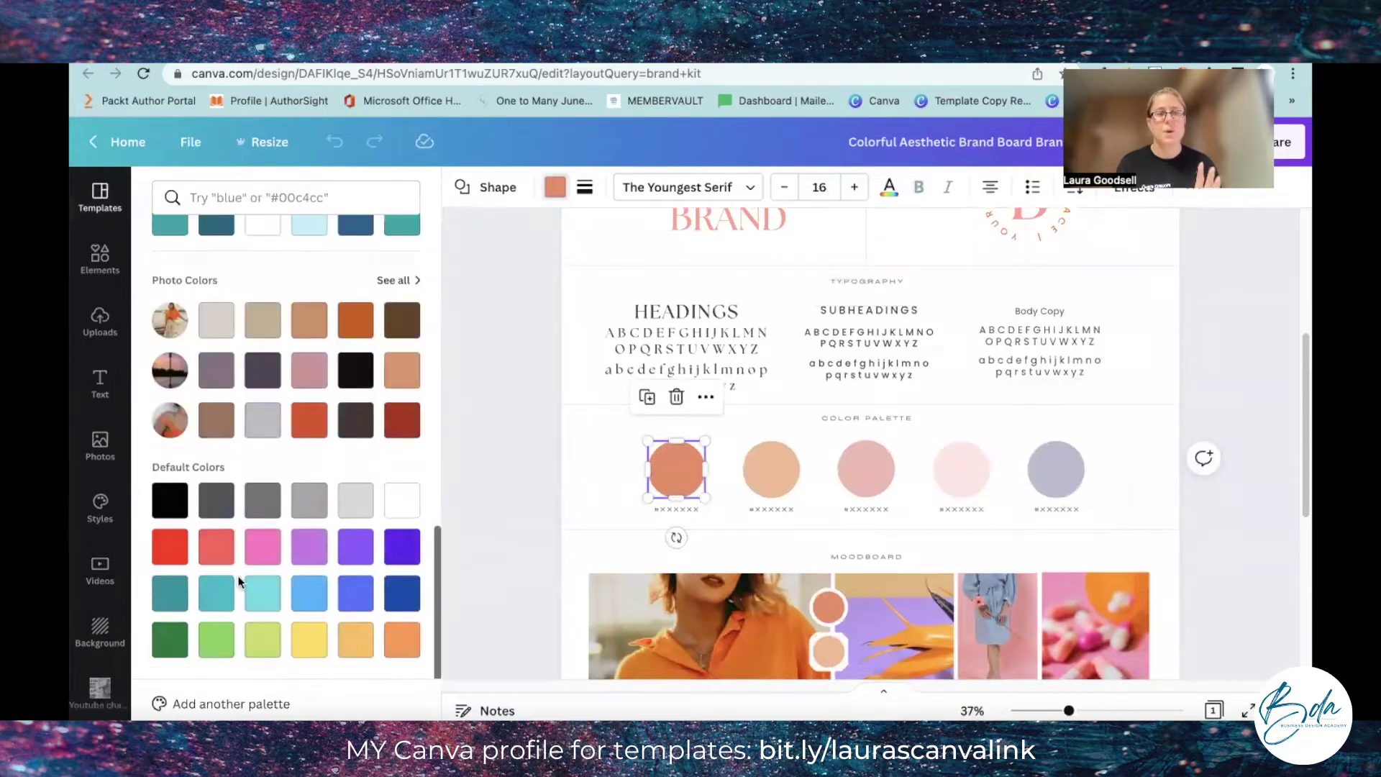
scroll(237, 575, up, 10)
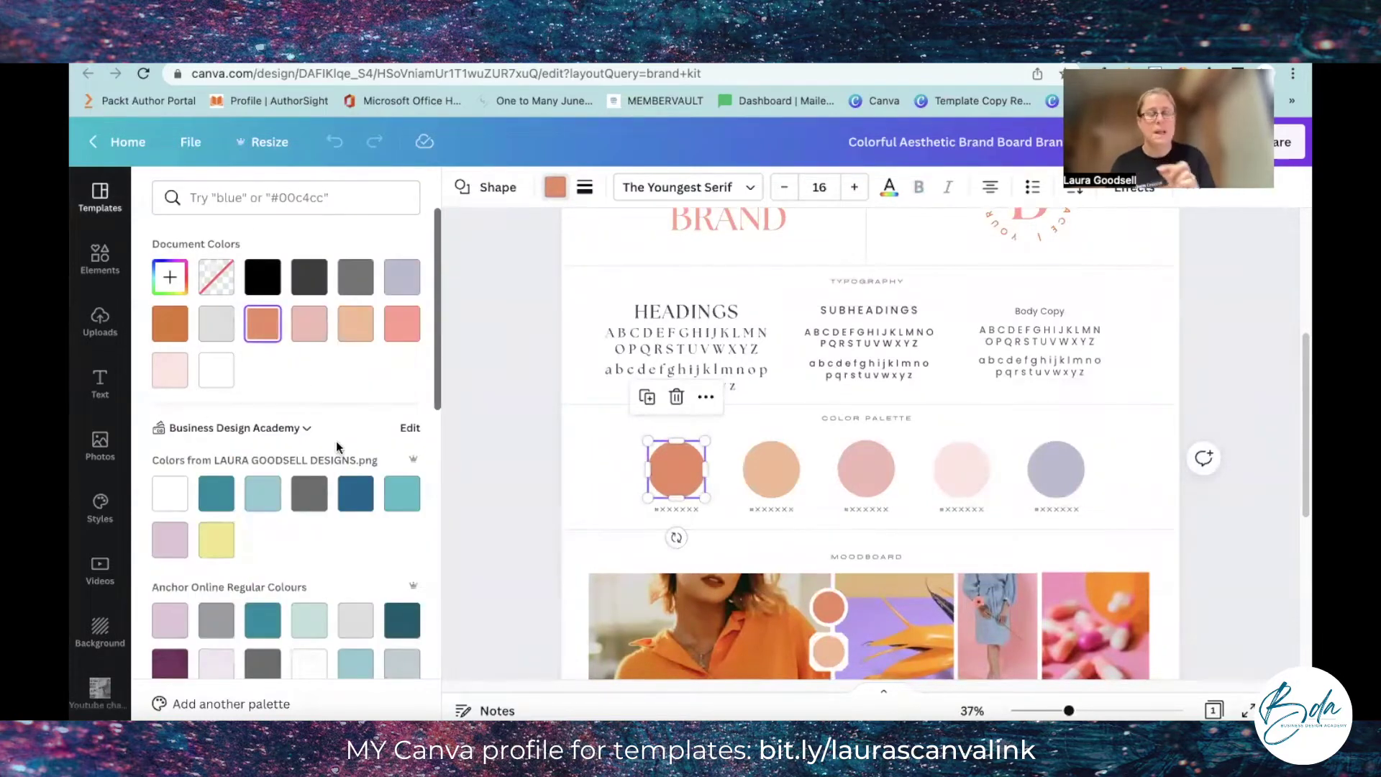
scroll(338, 446, down, 10)
scroll(341, 450, down, 1)
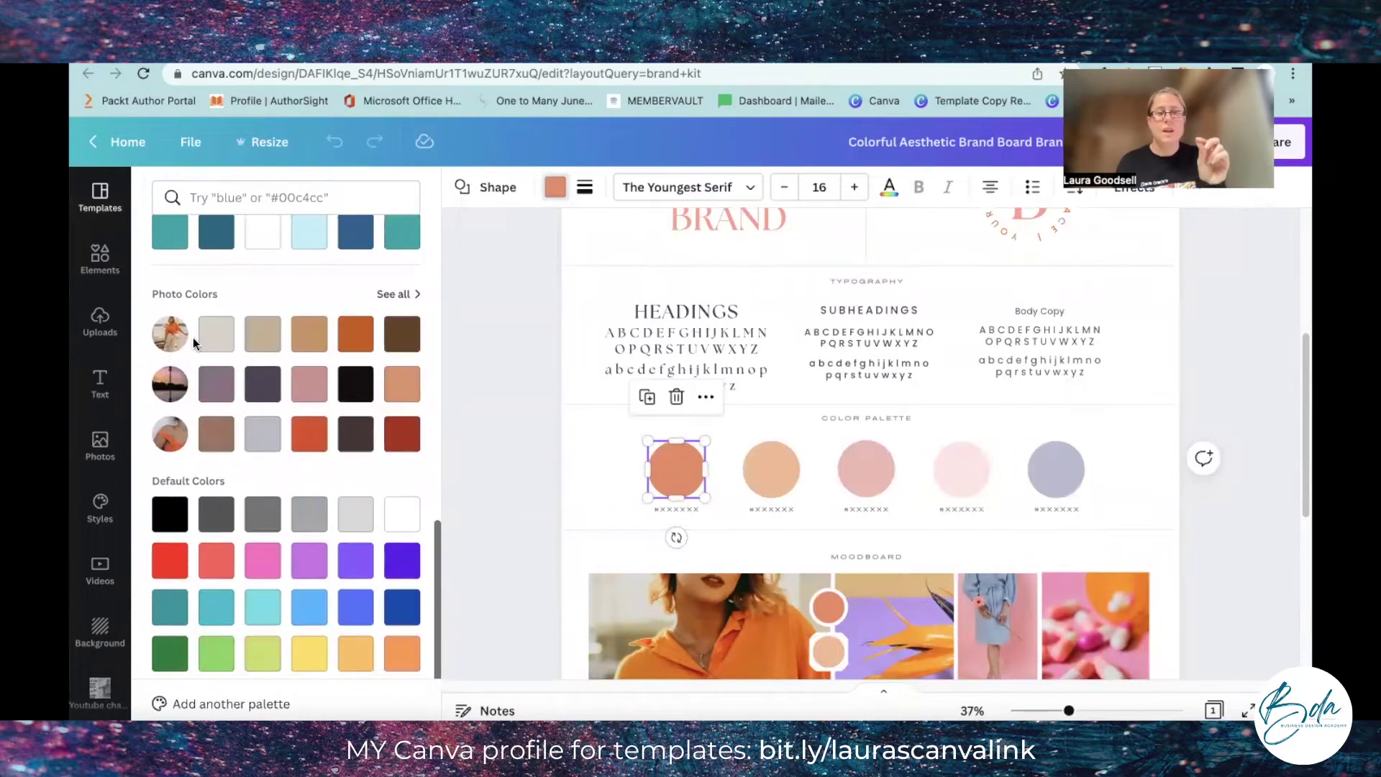
click(397, 294)
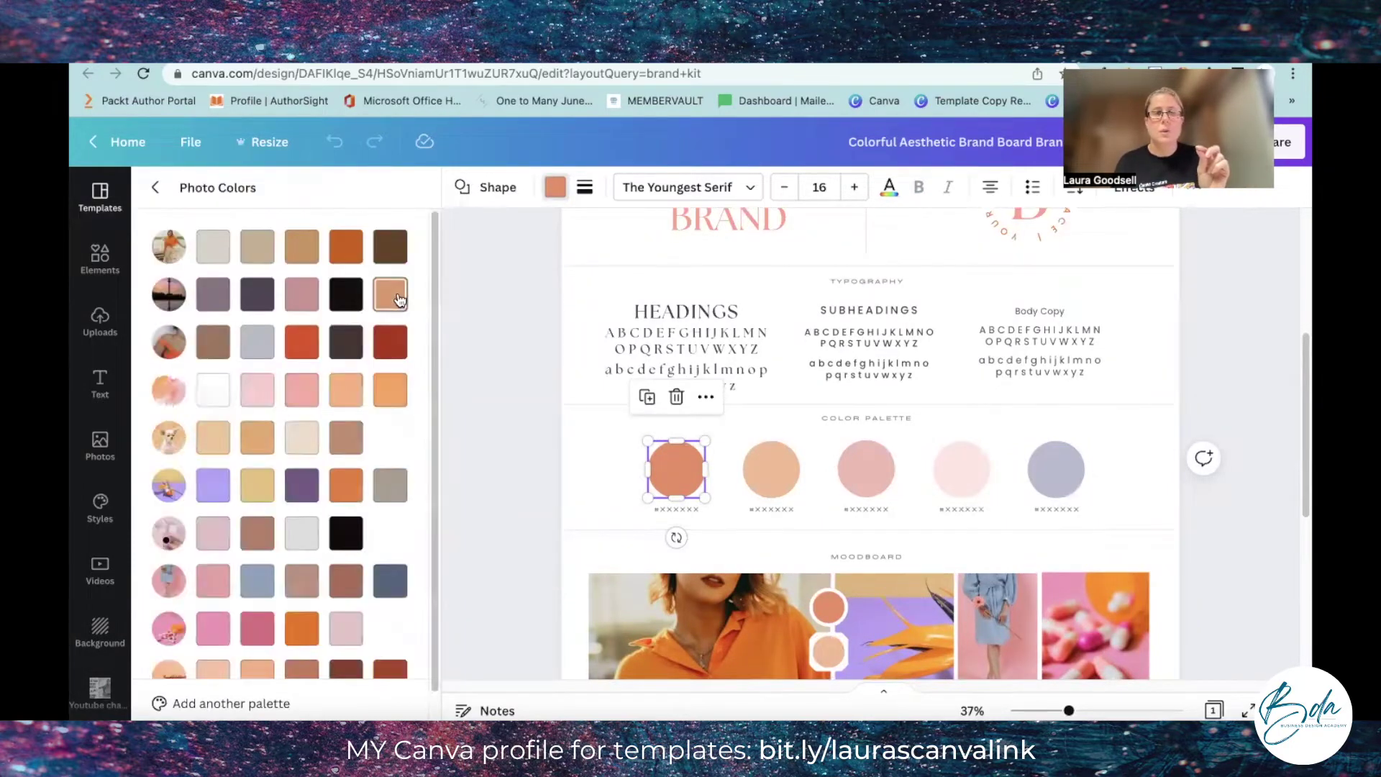
scroll(300, 410, down, 1)
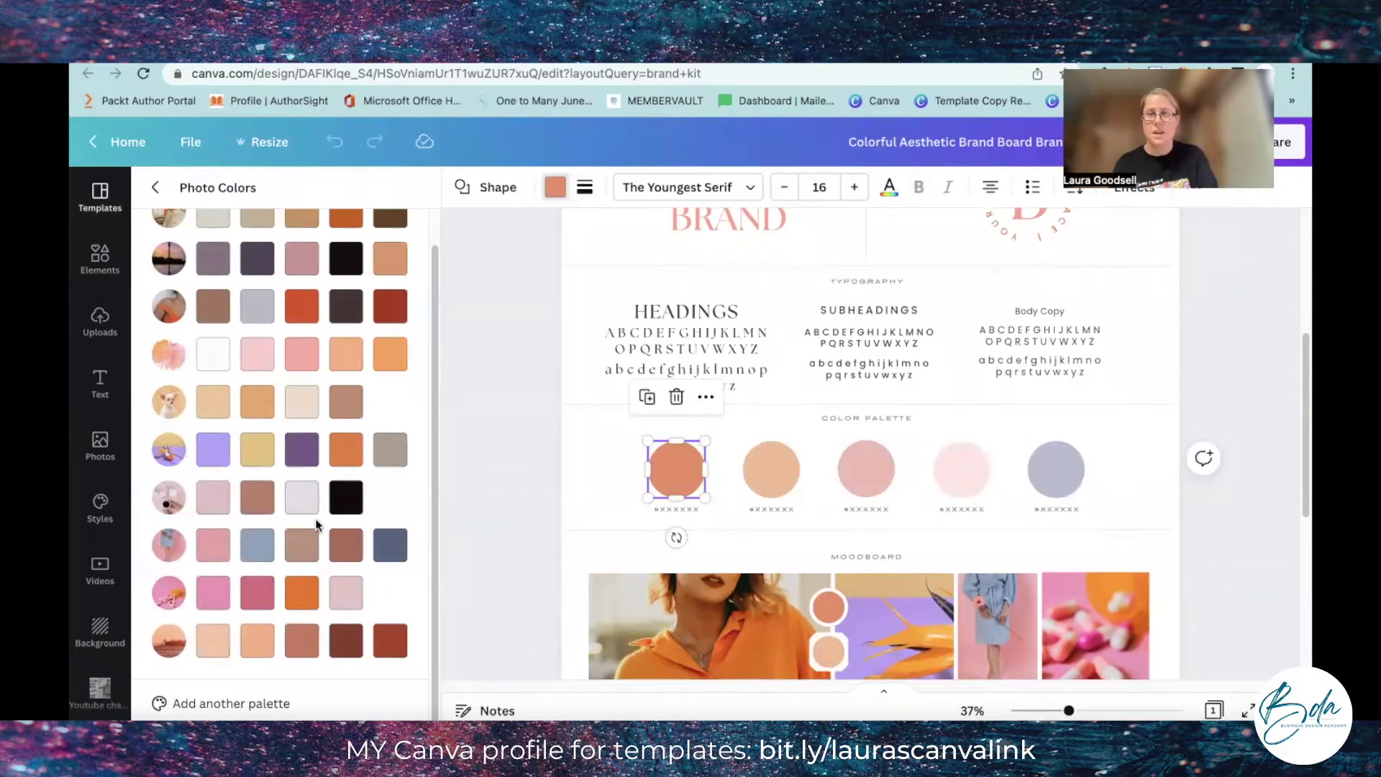
scroll(317, 525, up, 1)
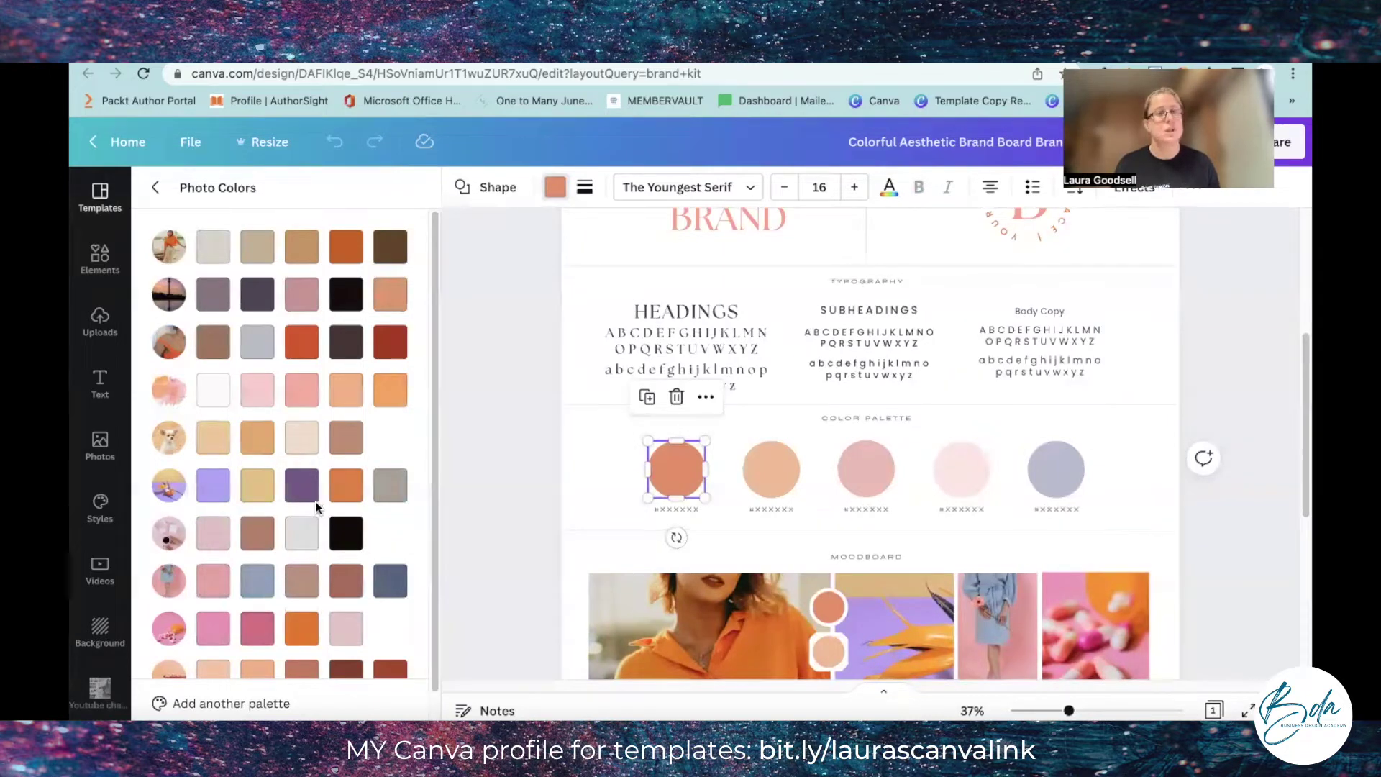
click(157, 188)
scroll(239, 434, up, 5)
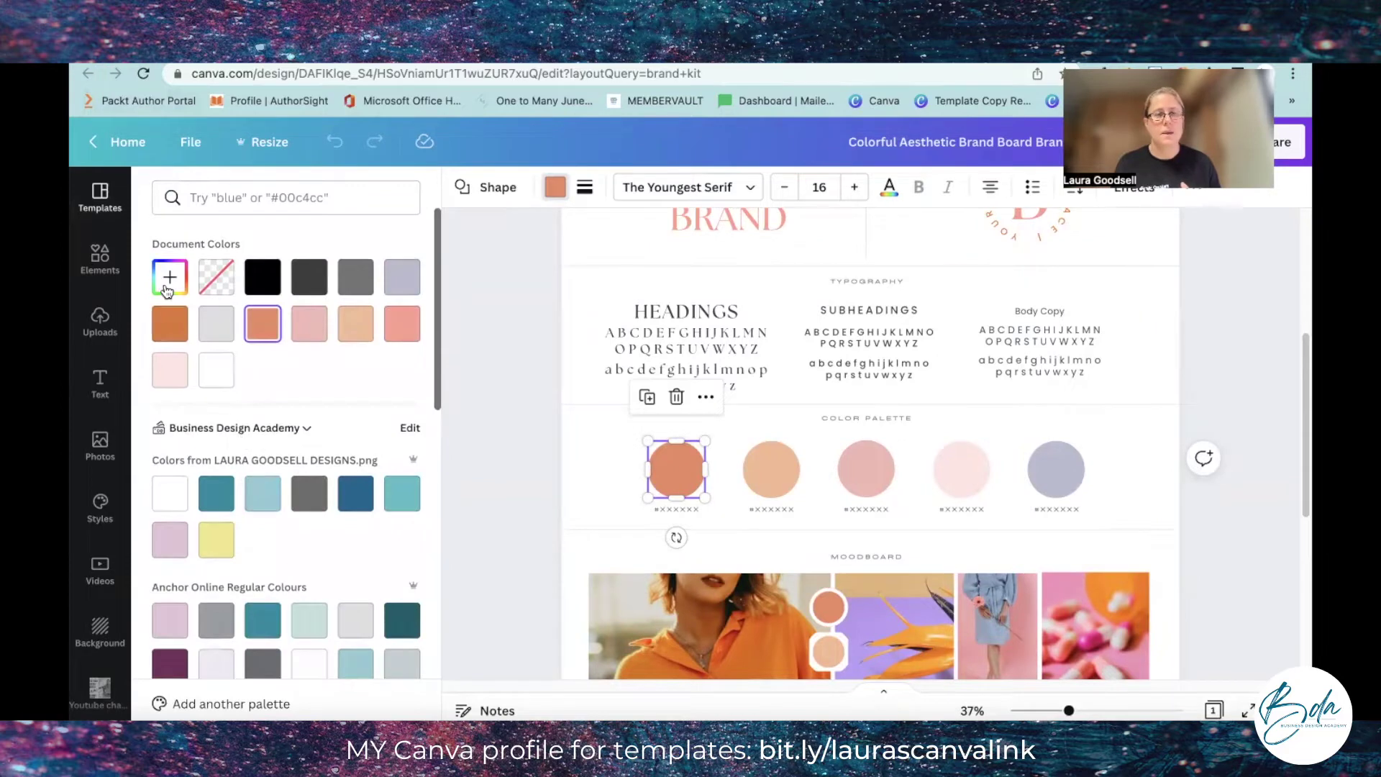
Step: Set the first palette circle to a custom pink-purple, #DB76BE
click(169, 282)
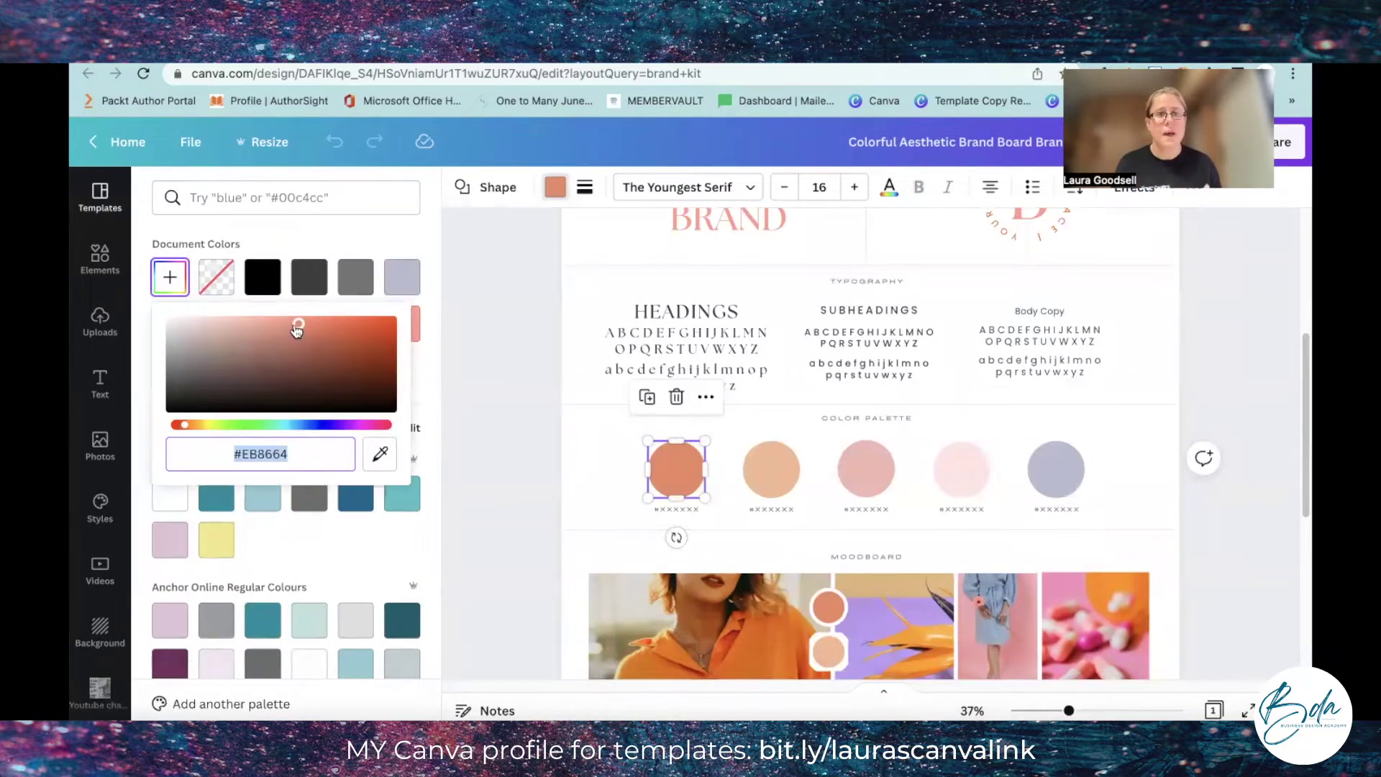
drag(299, 324, 254, 381)
click(264, 376)
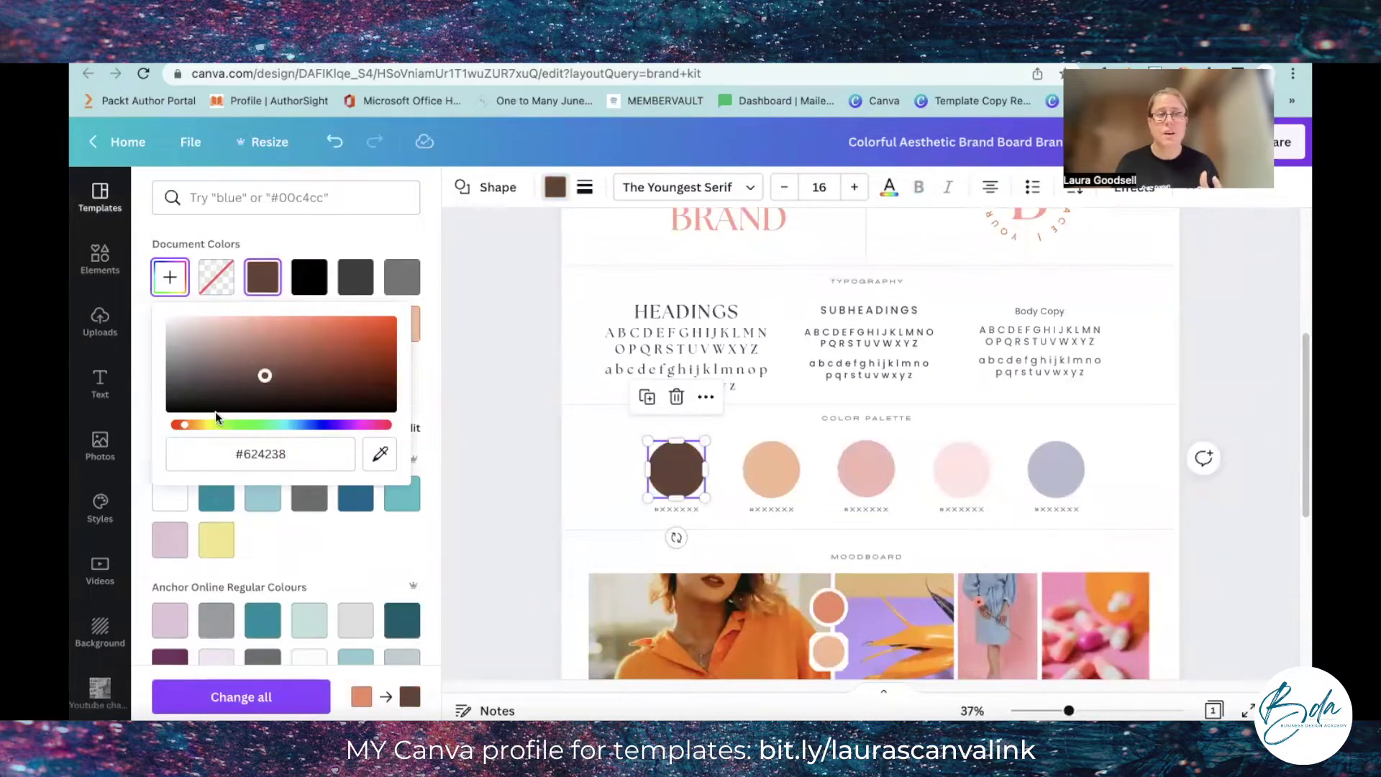
drag(214, 425, 361, 426)
drag(265, 374, 263, 350)
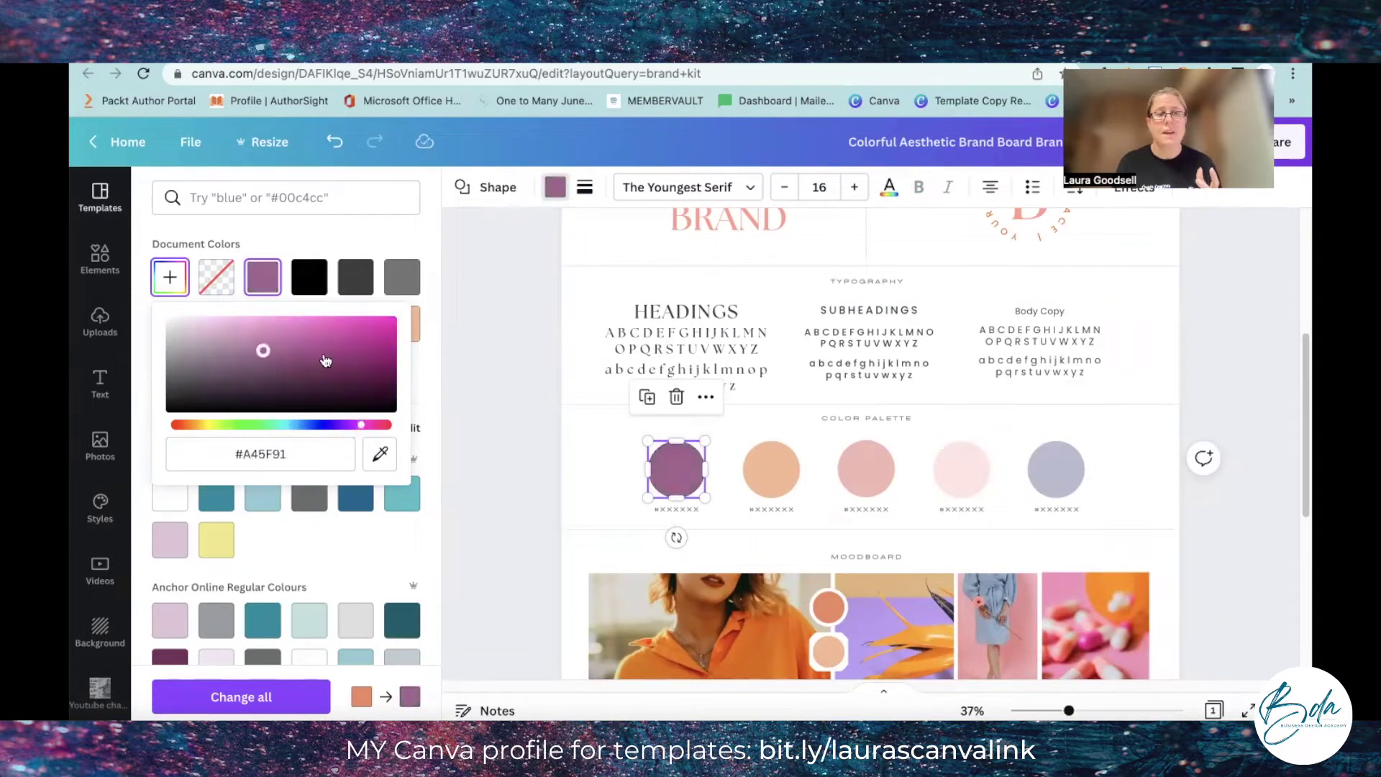
click(272, 330)
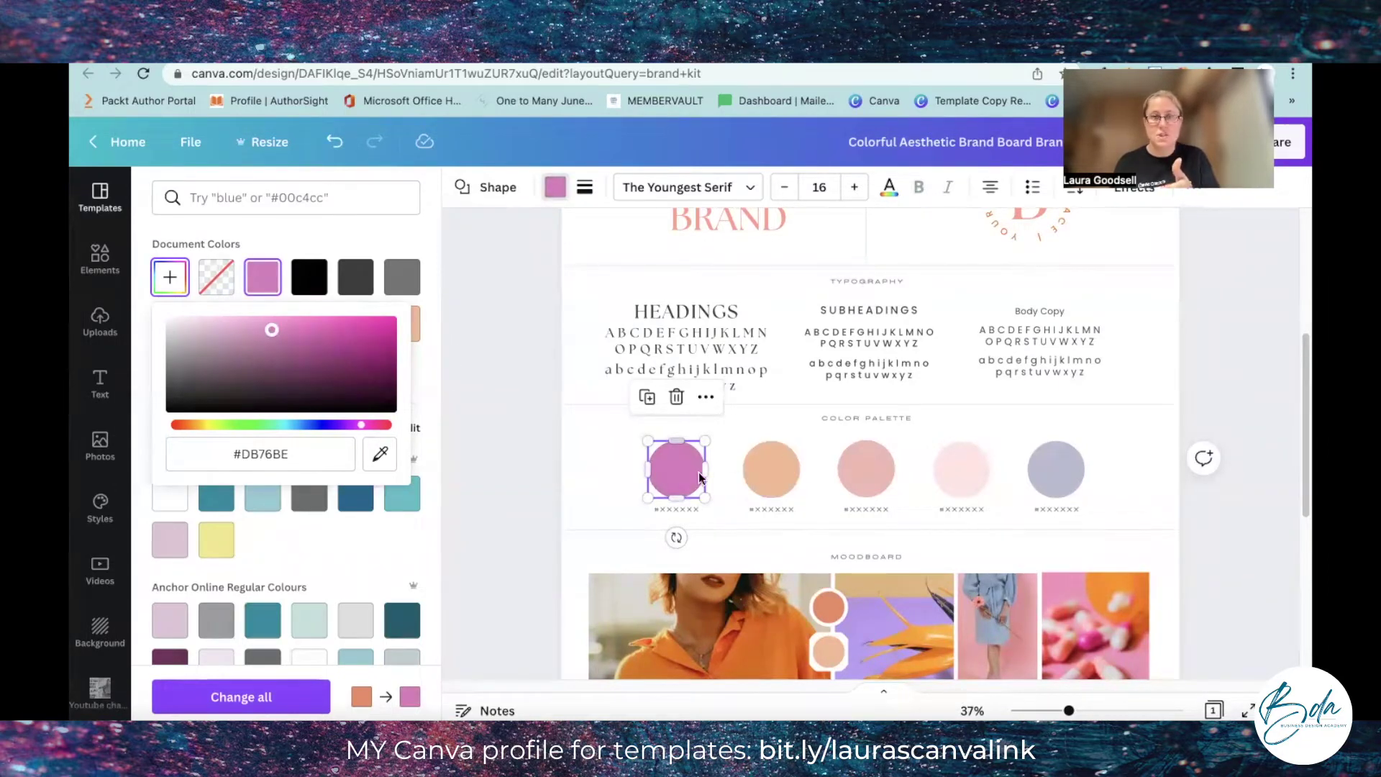
Step: Recolour the second circle to pale yellow-green #E7F494 and the third to purple #C470DD
click(756, 485)
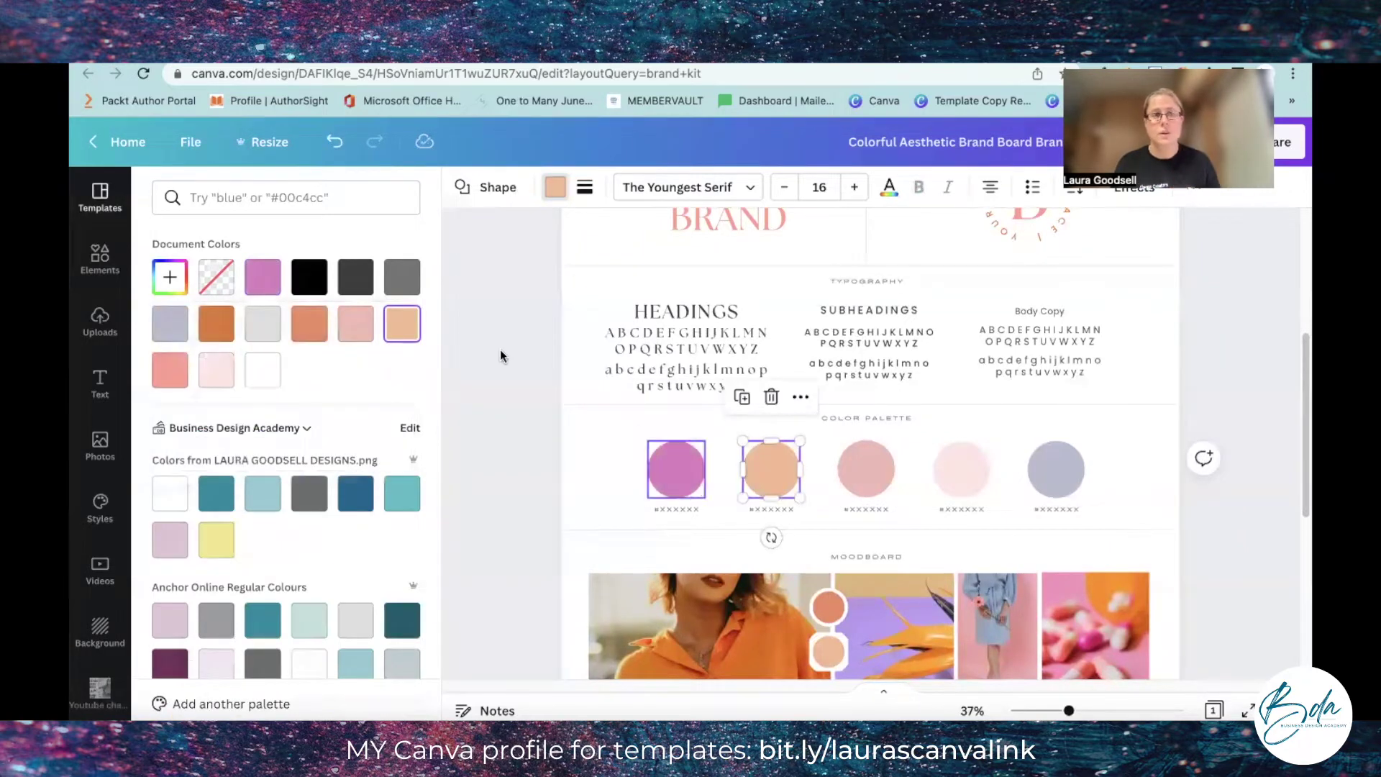
click(175, 281)
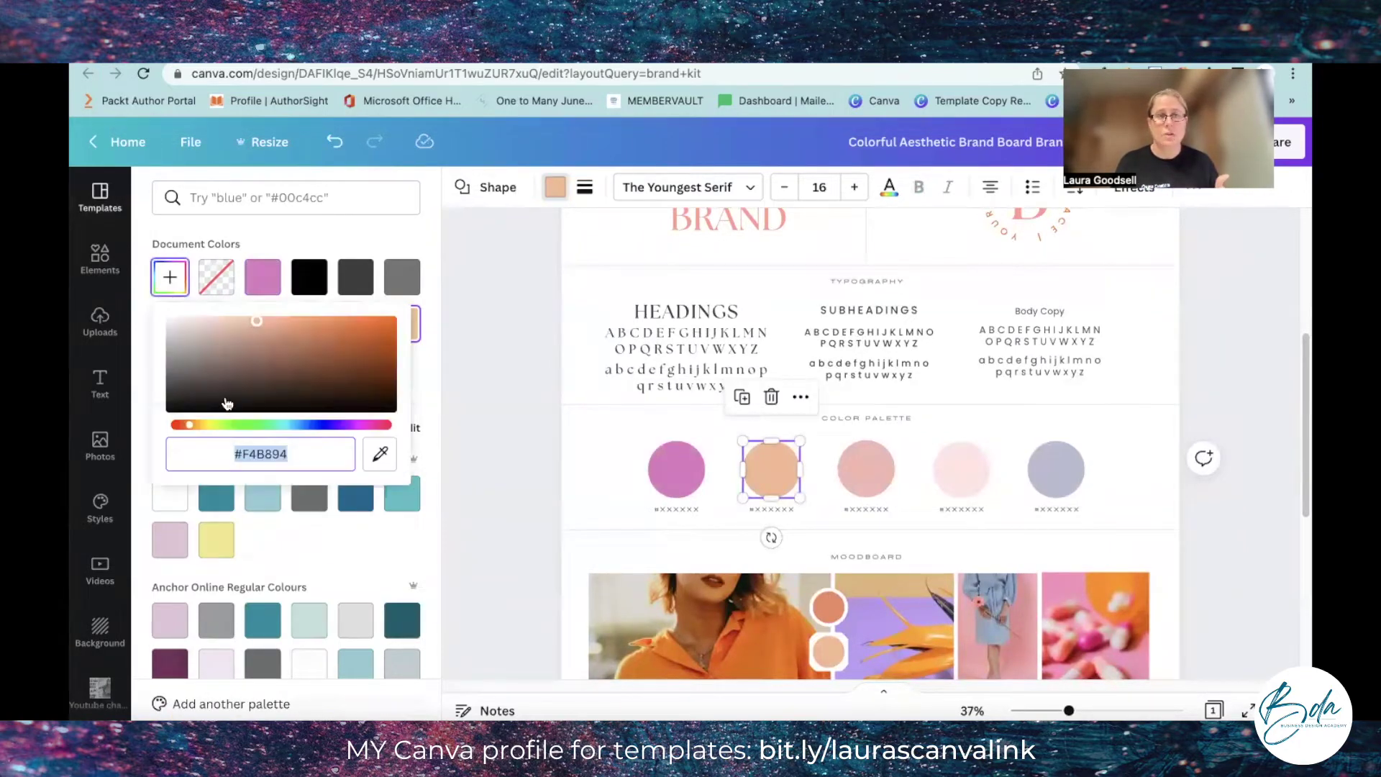
click(216, 427)
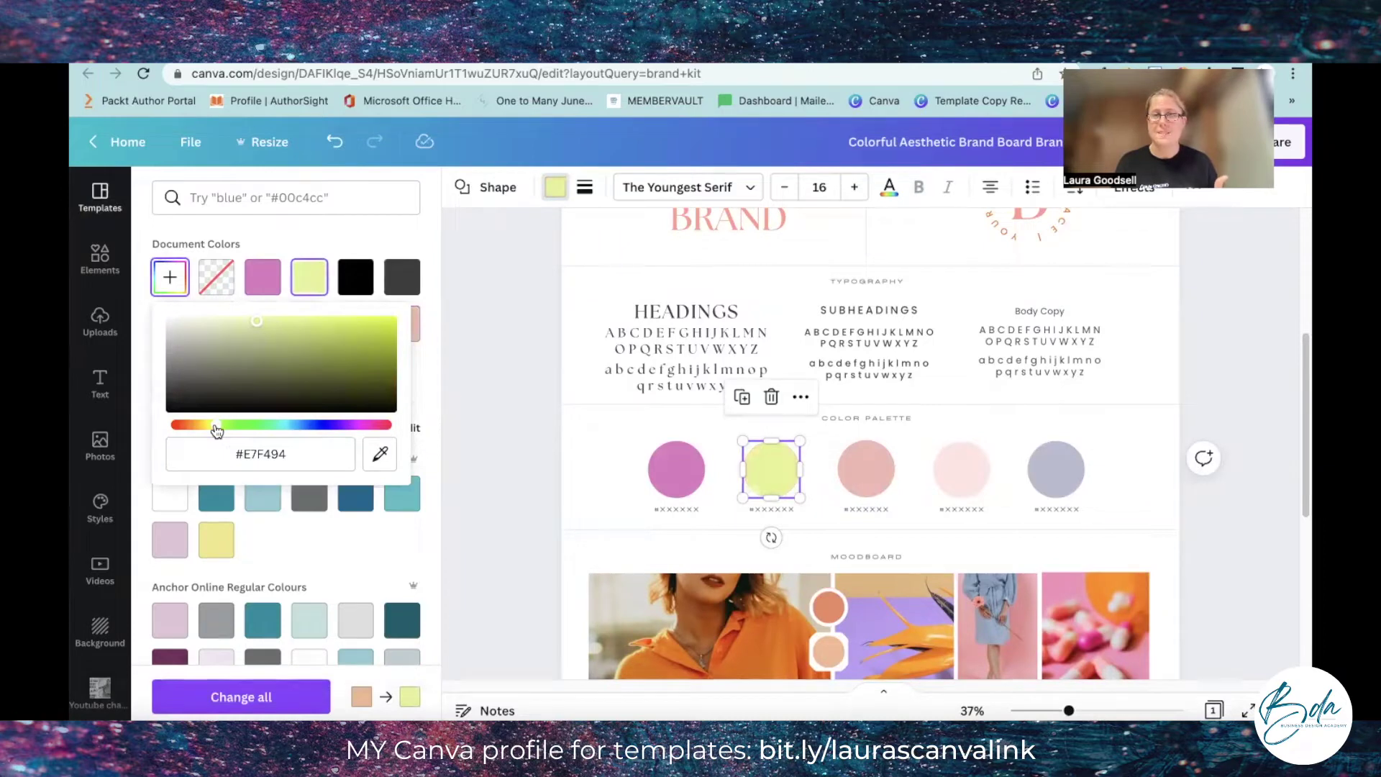
click(866, 473)
click(169, 279)
drag(339, 430, 344, 428)
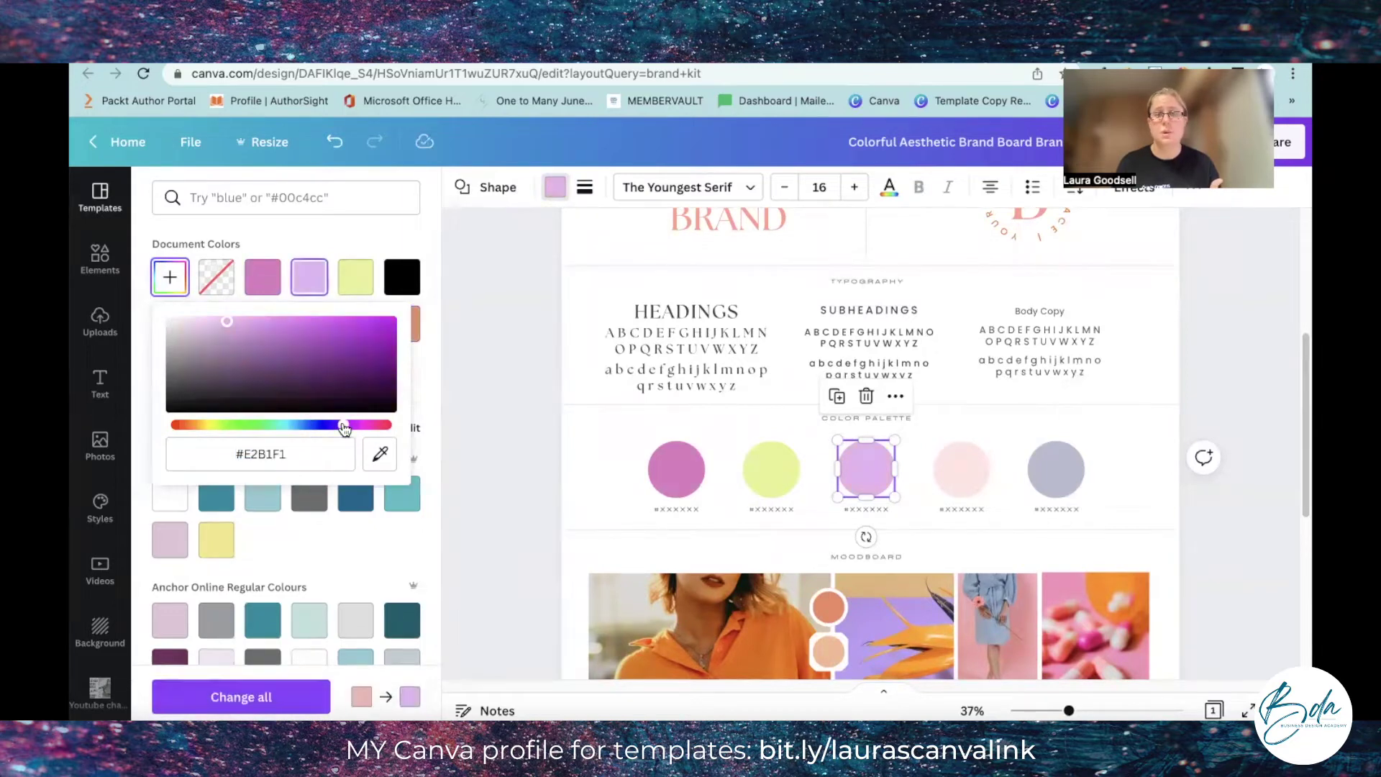
drag(266, 364, 279, 329)
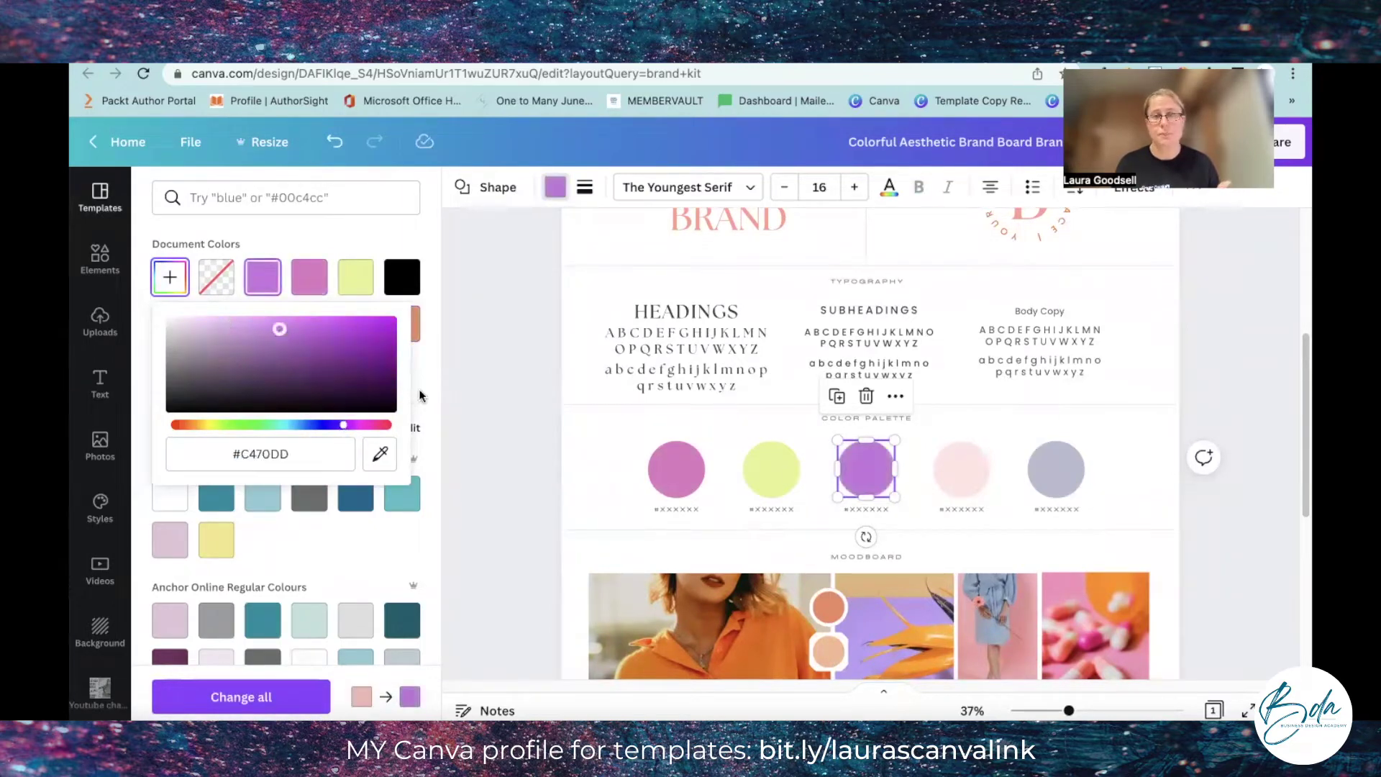
Step: Recolour the fourth circle to dusty pink #E1A39E and the fifth to deep blue #414594
click(942, 483)
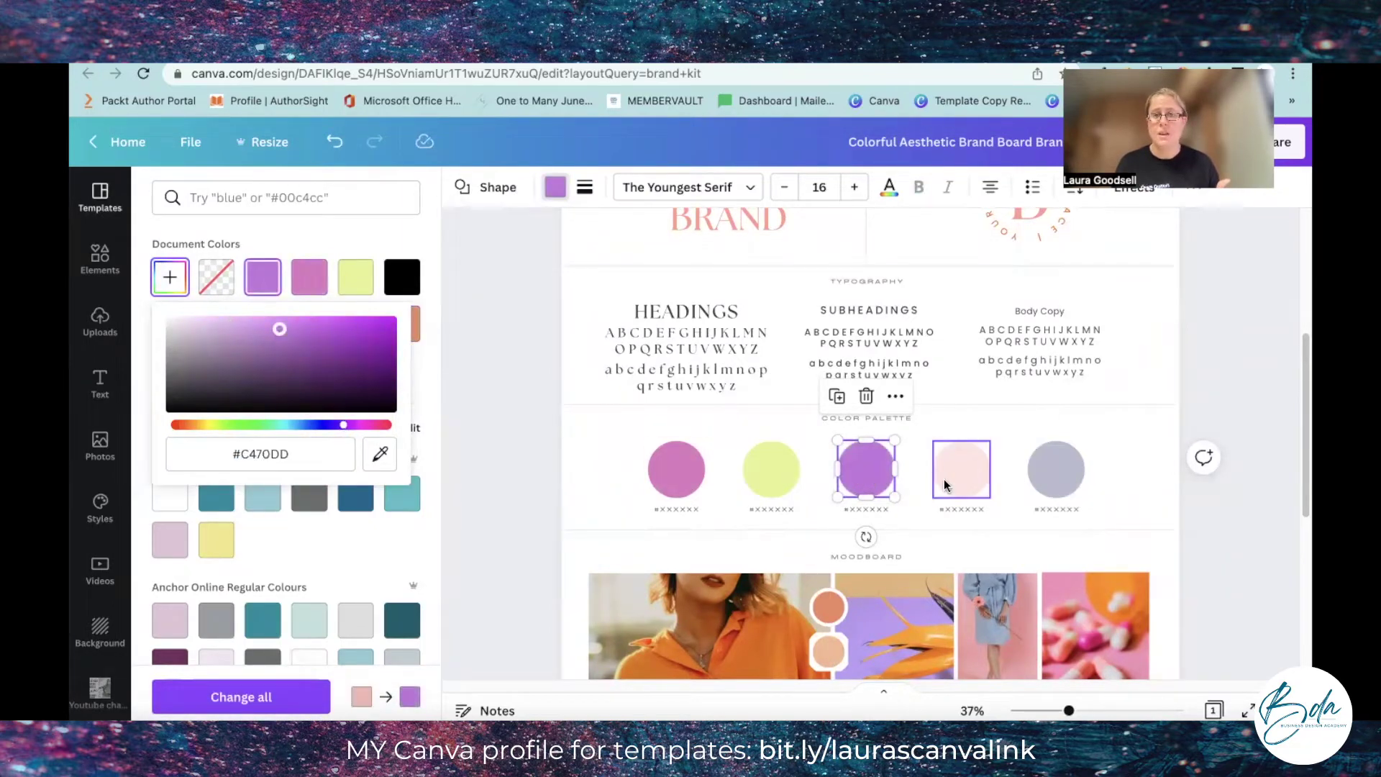
click(163, 288)
click(234, 327)
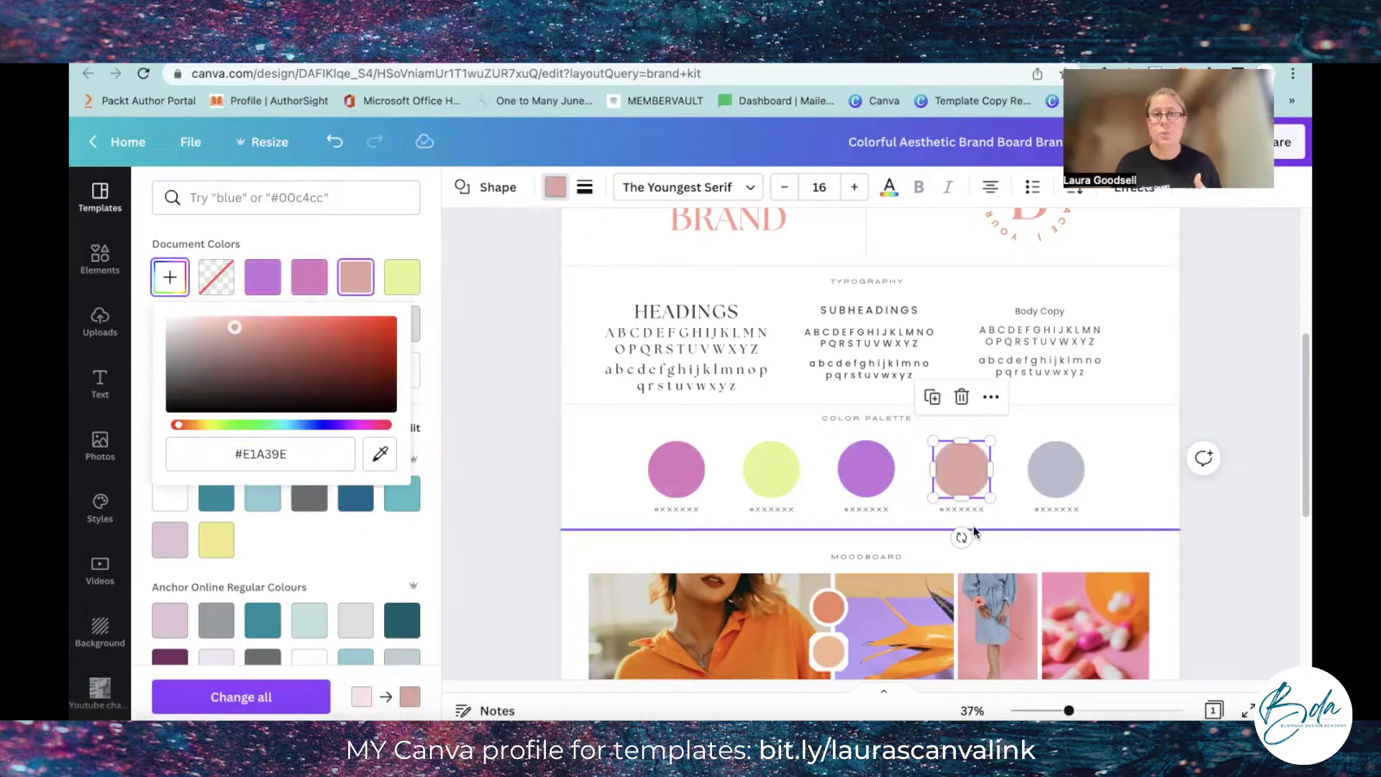
click(1056, 469)
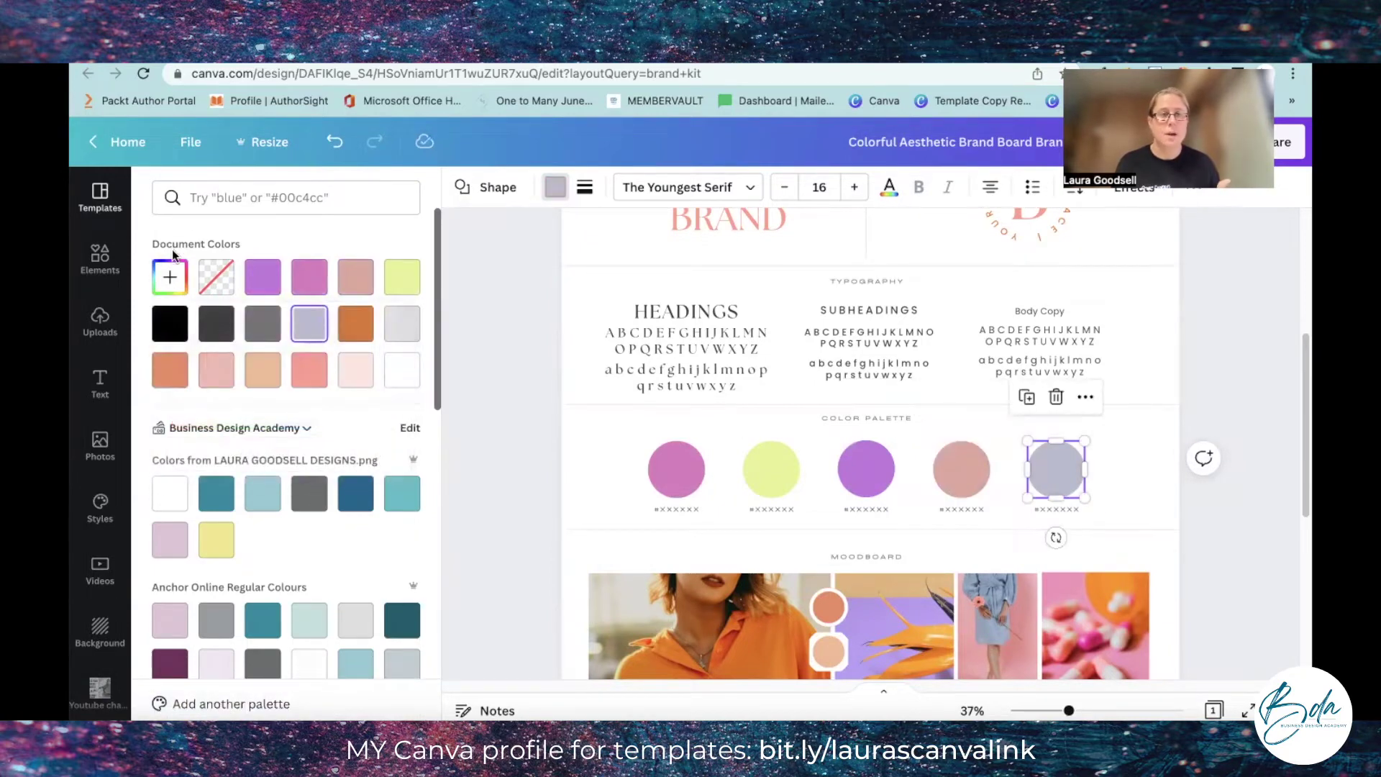
click(170, 277)
click(295, 359)
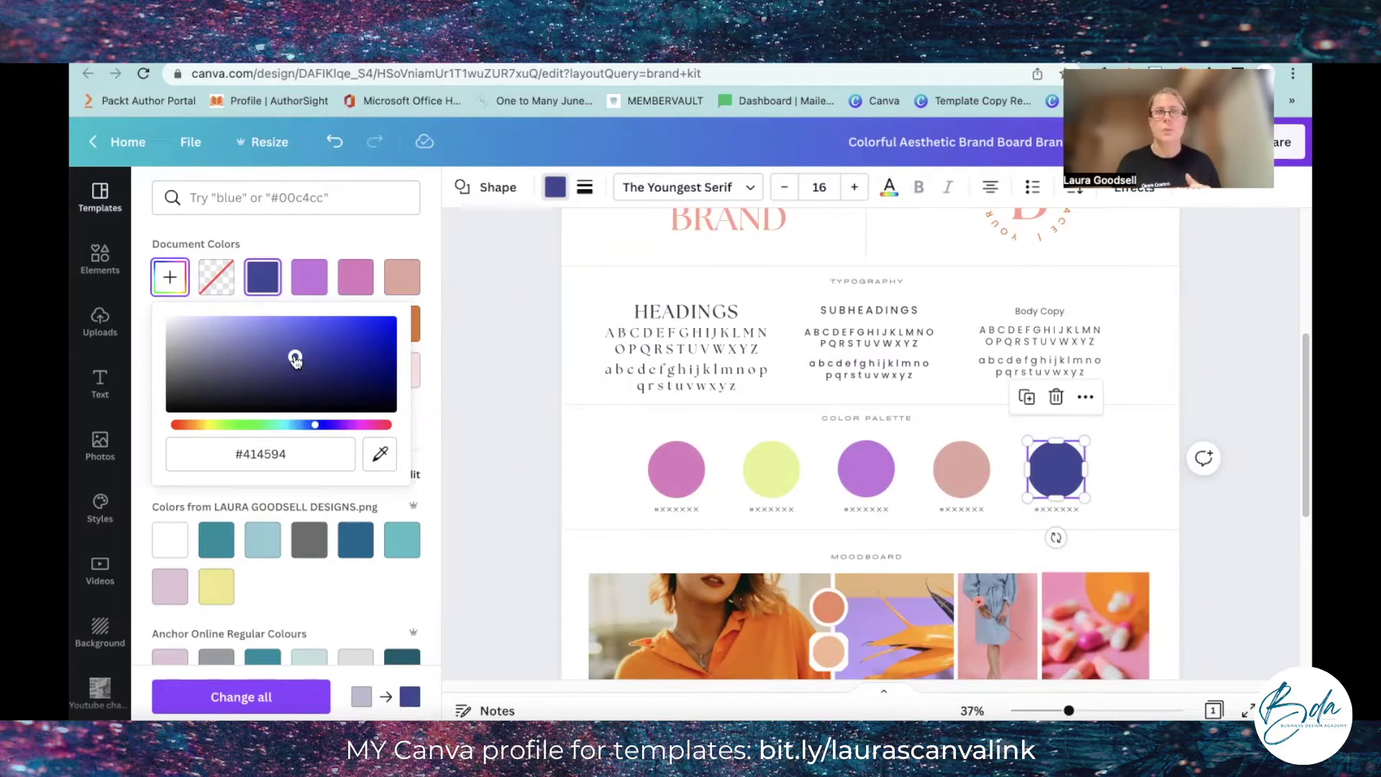
scroll(533, 345, up, 5)
Step: Replace the BRAND placeholder logo text with the designer's first name in capitals
scroll(533, 350, up, 2)
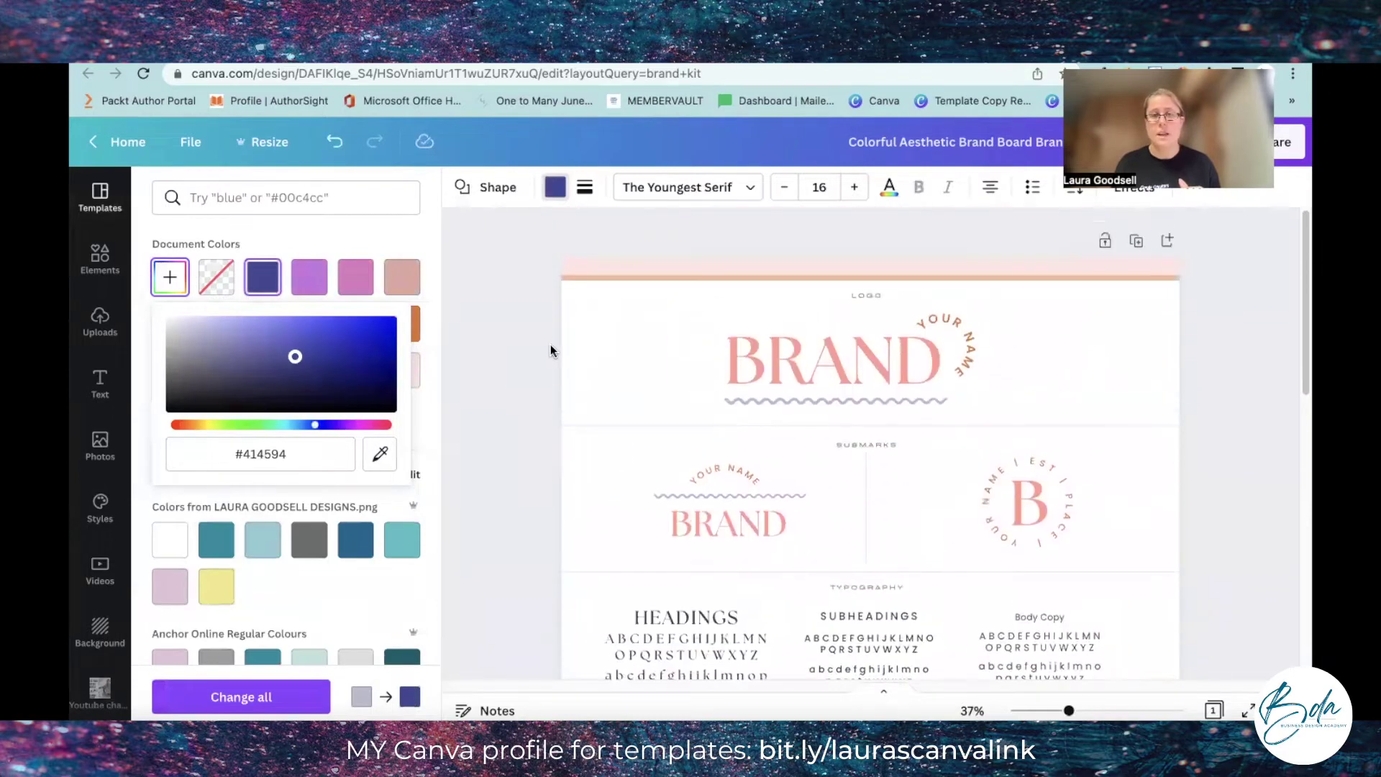
click(807, 360)
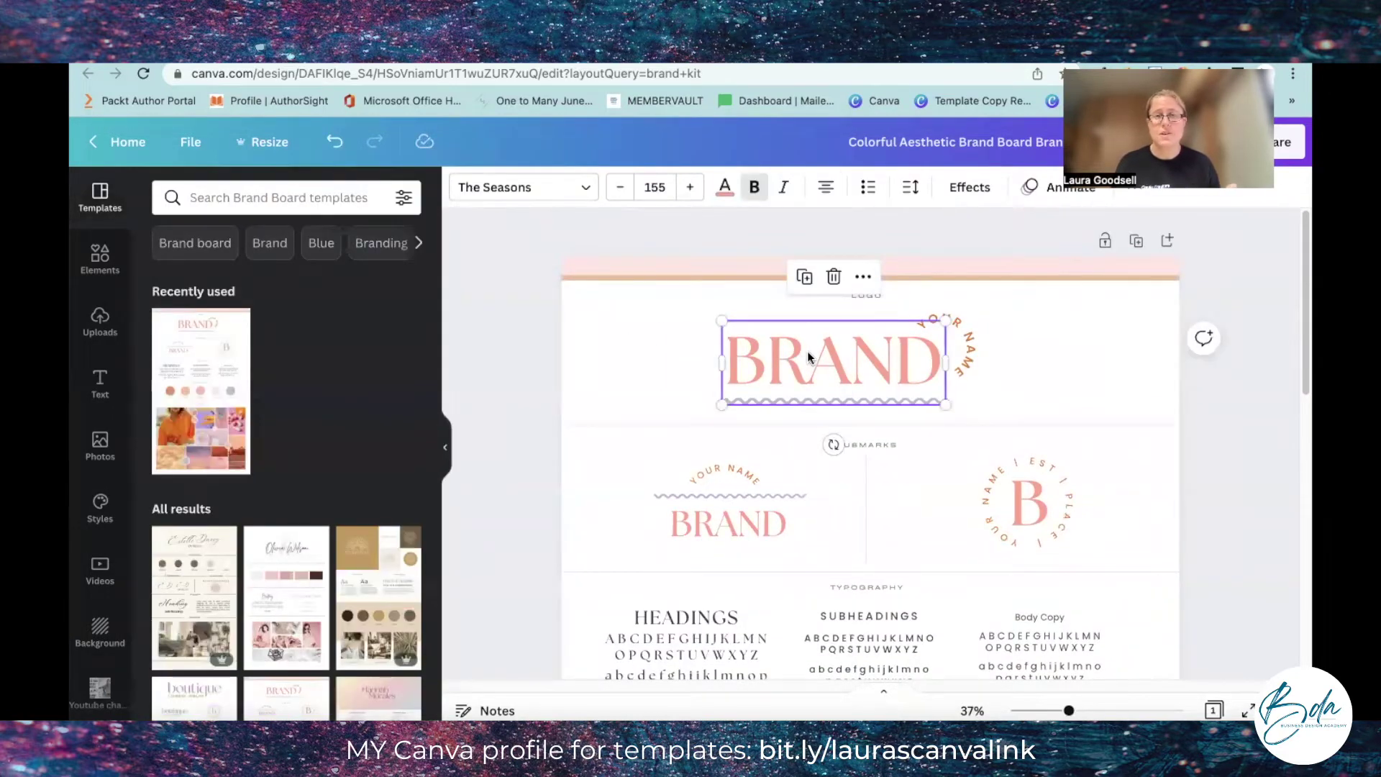
double_click(810, 360)
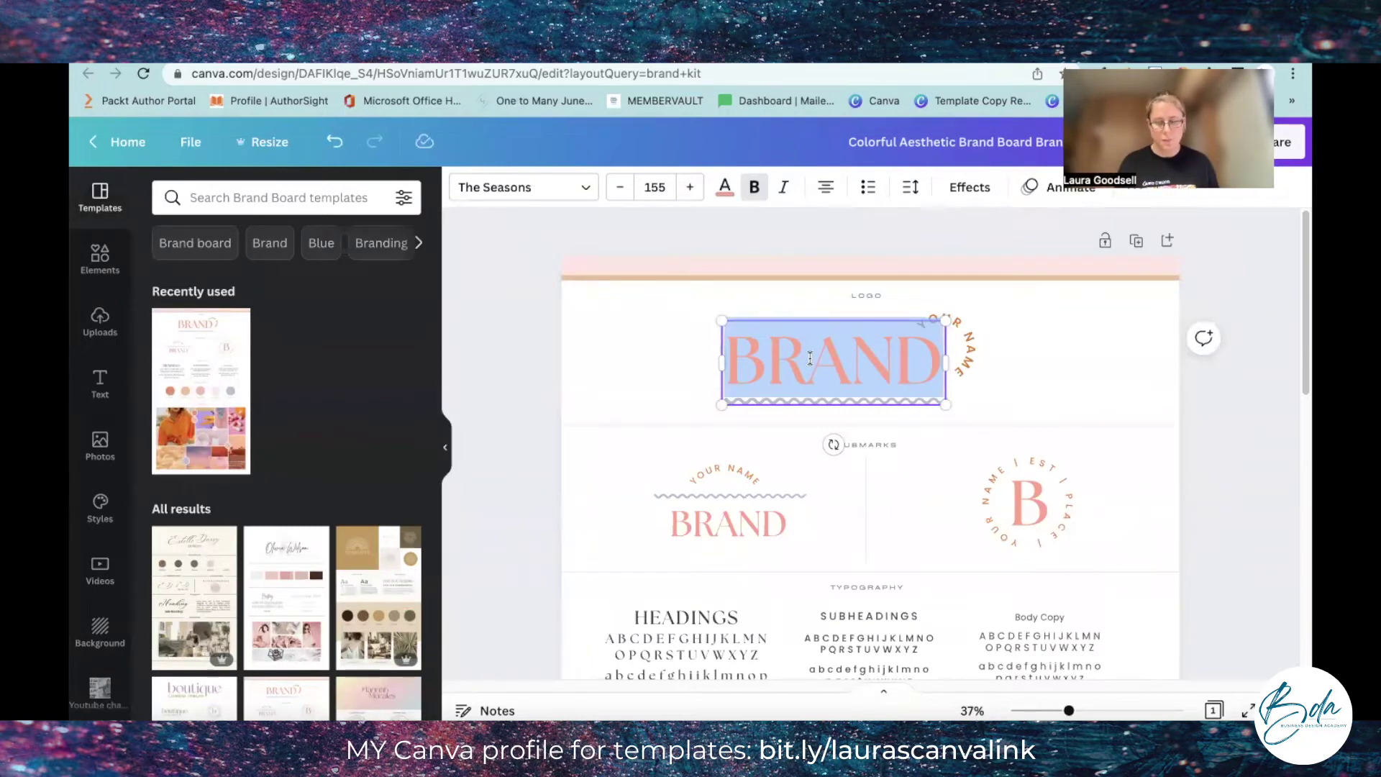
text(LAURA)
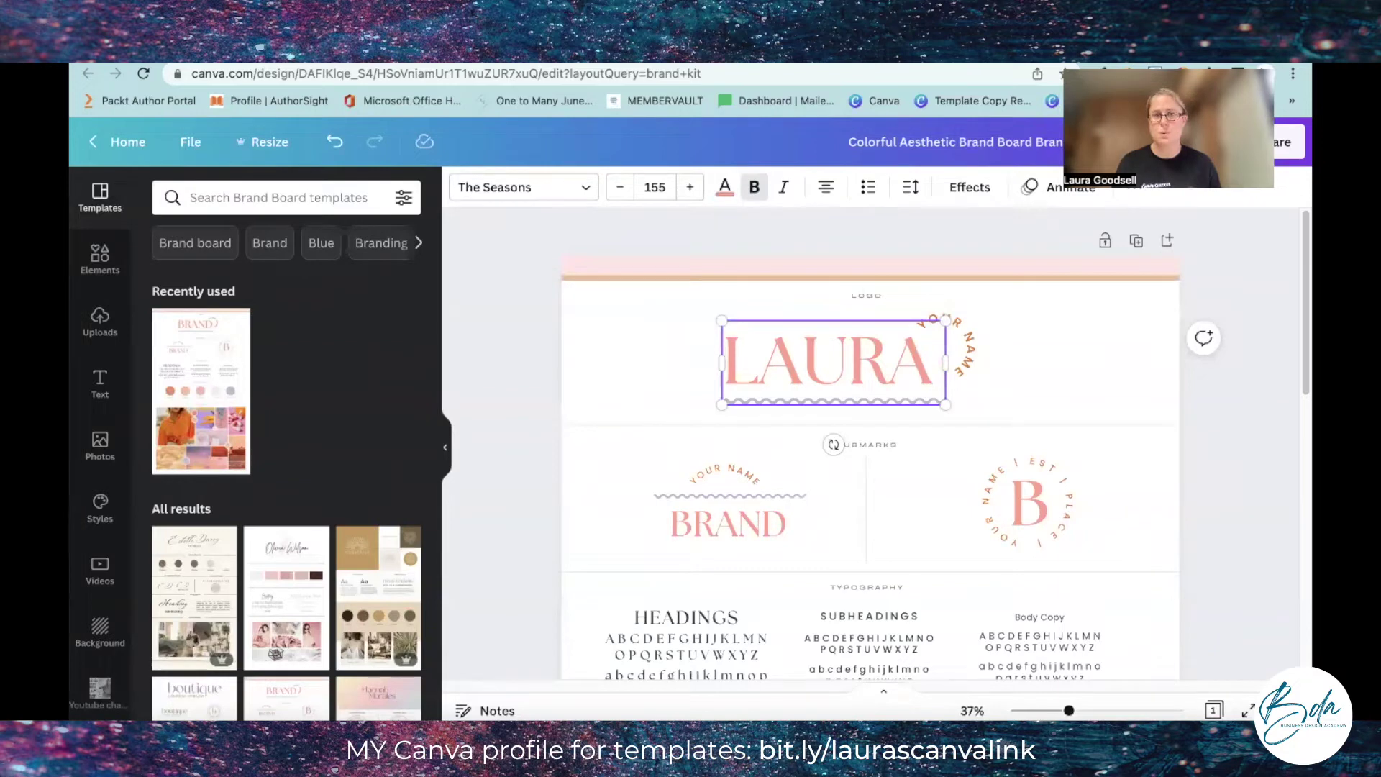
scroll(1007, 507, down, 3)
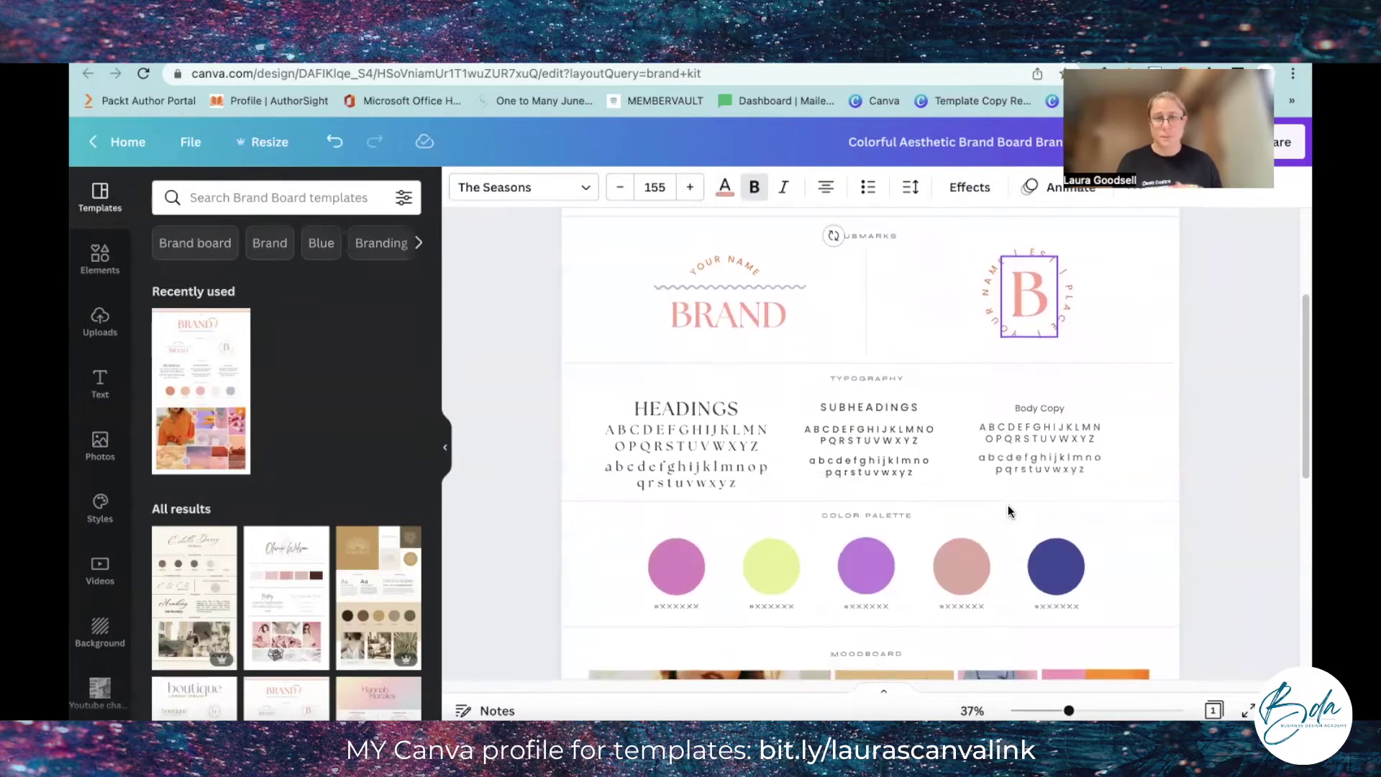
Step: Select the orange-shirt moodboard photo and show the Uploads library, cancelling the file picker
scroll(1008, 507, down, 5)
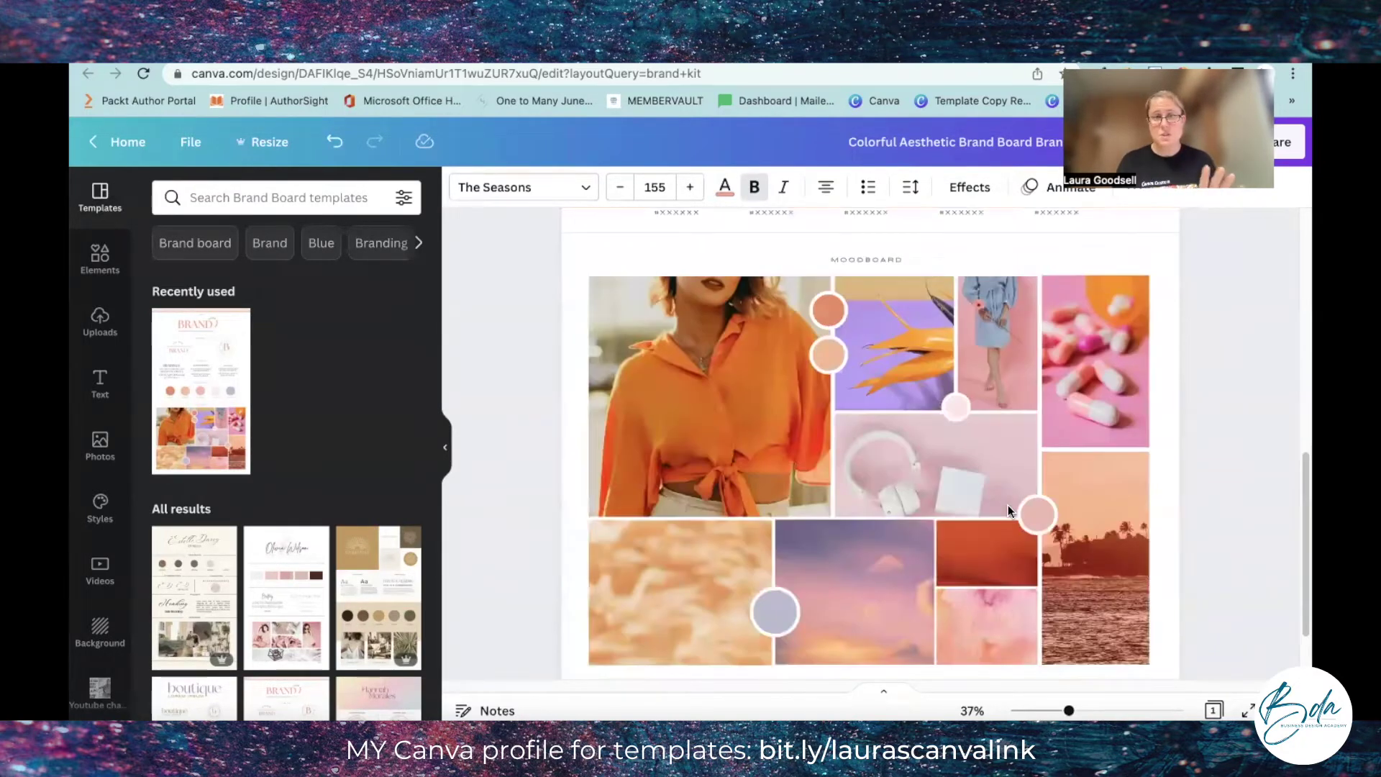
scroll(1008, 507, up, 3)
scroll(845, 516, down, 3)
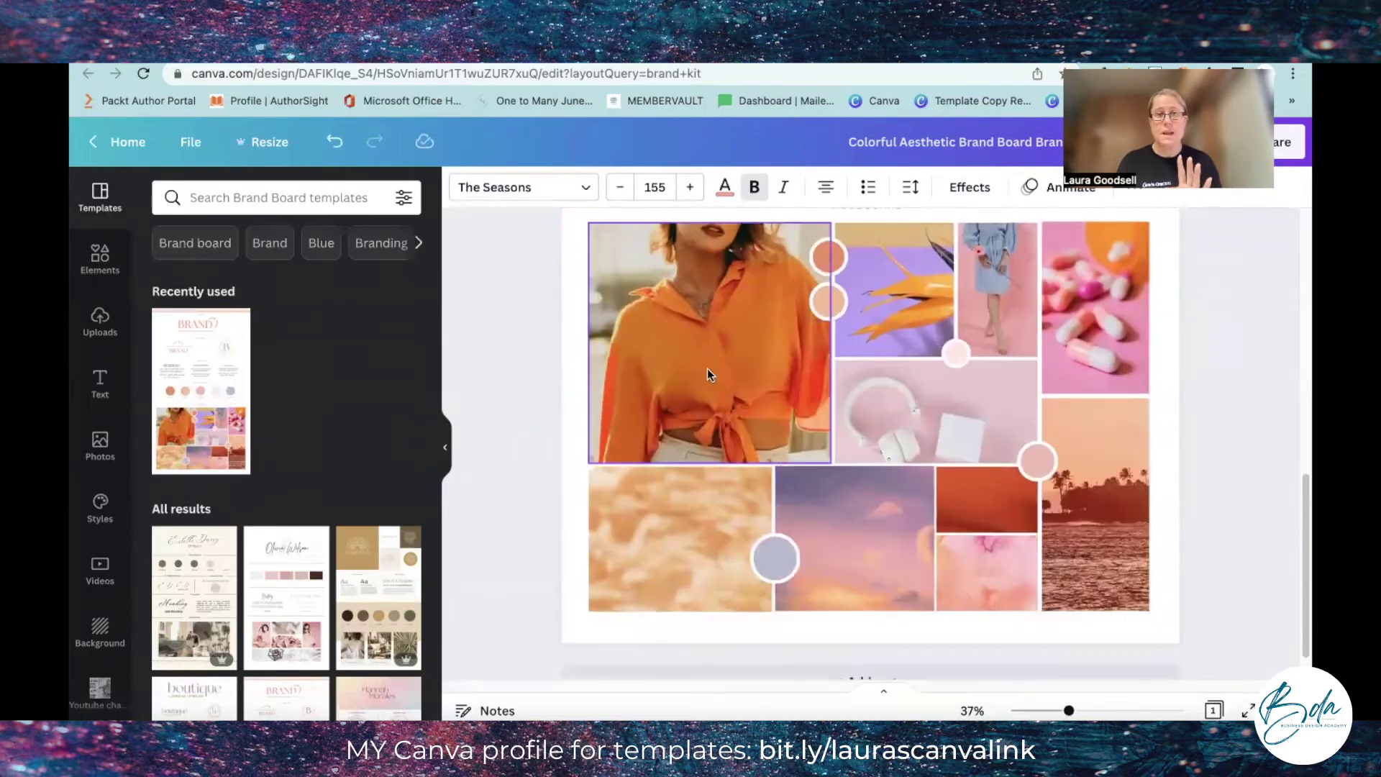
click(699, 356)
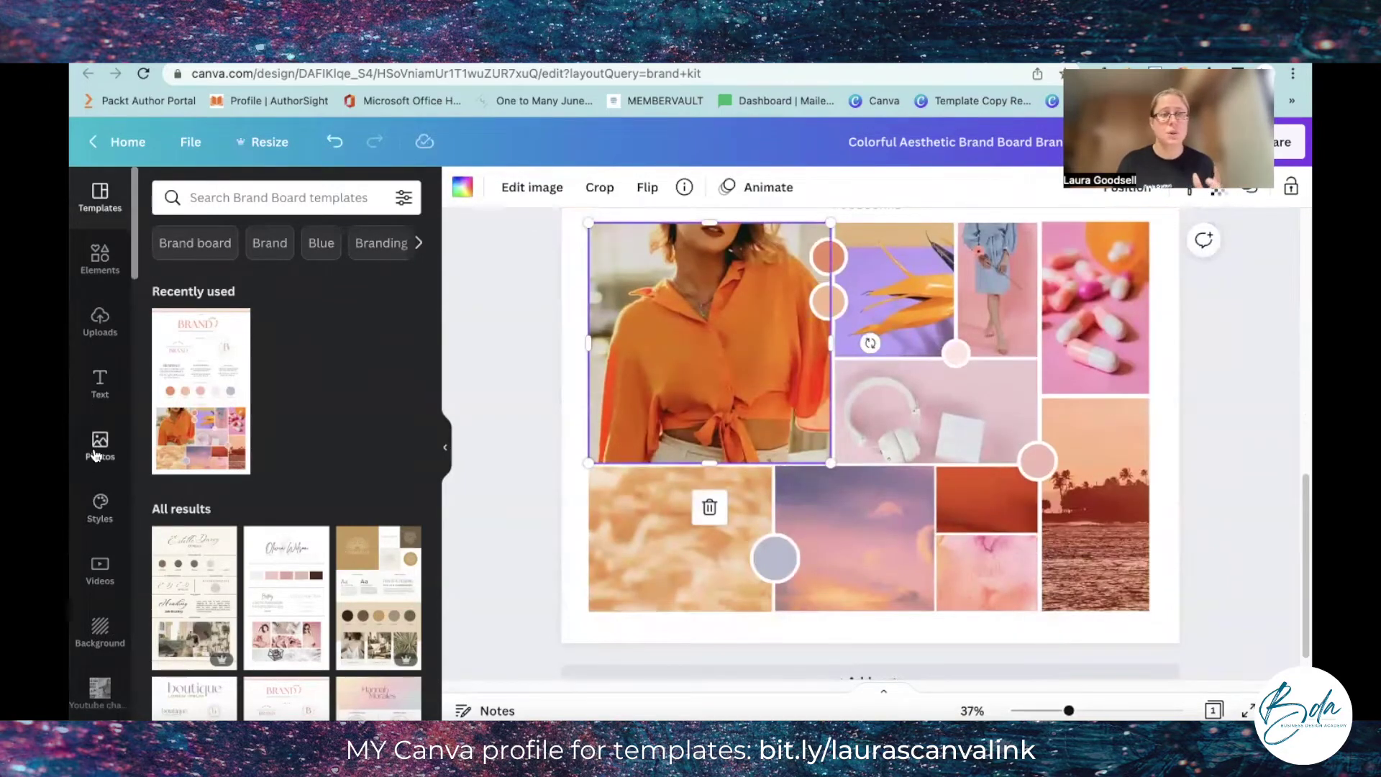
click(95, 450)
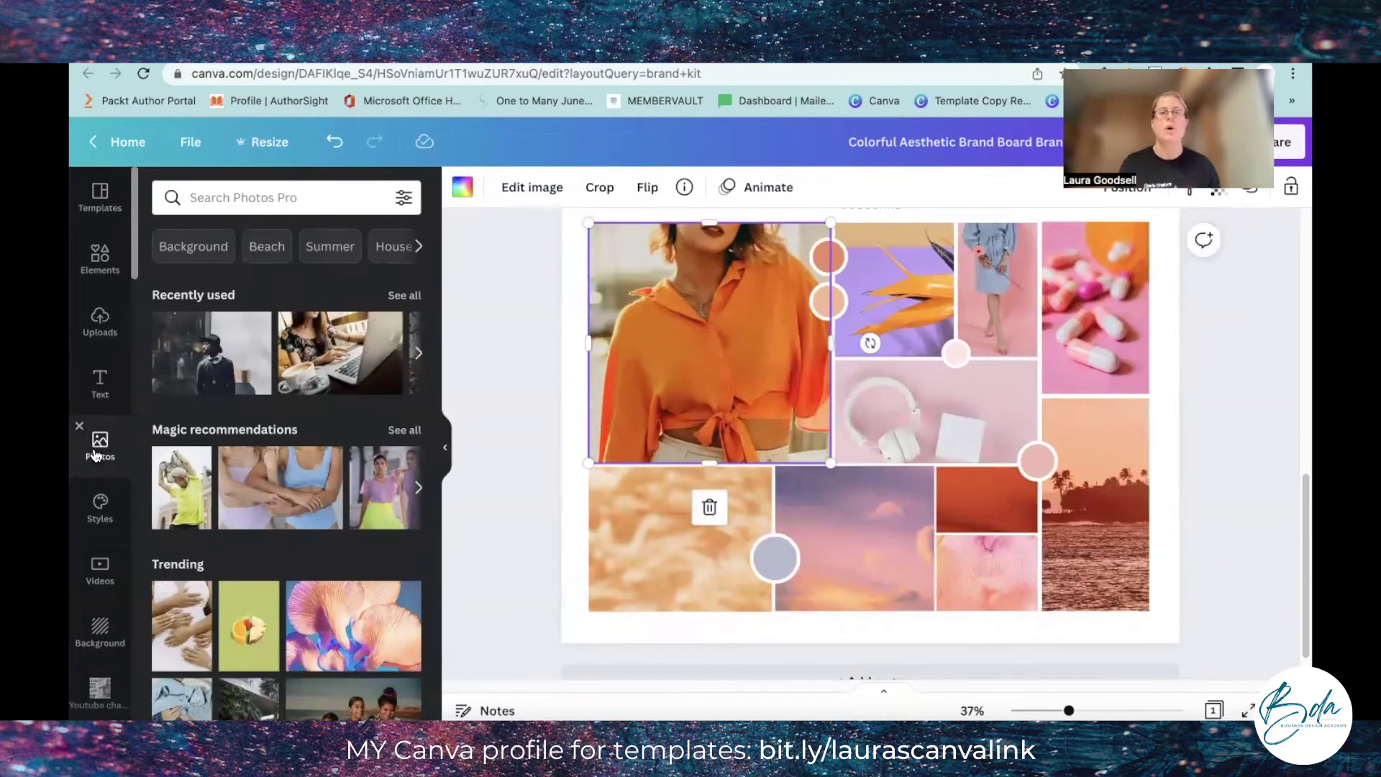
click(99, 325)
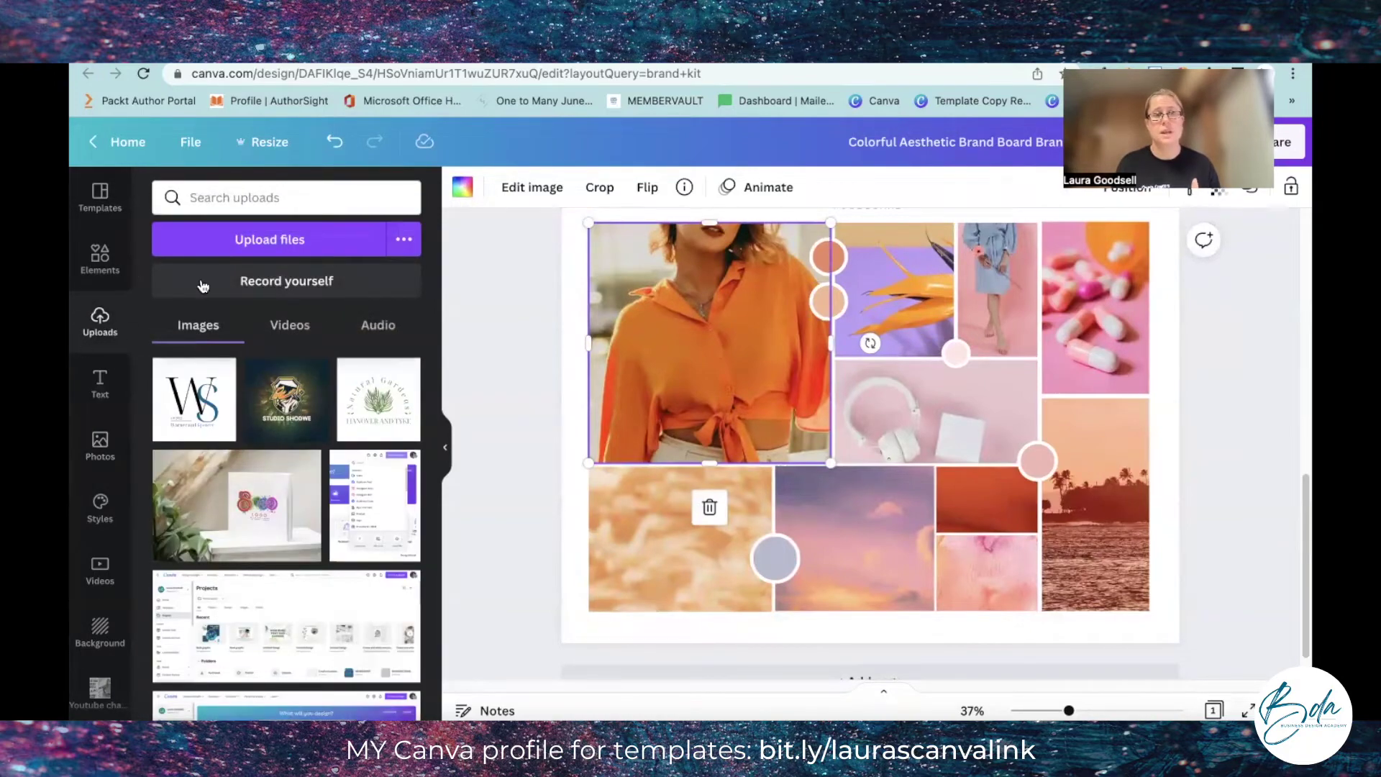
click(301, 246)
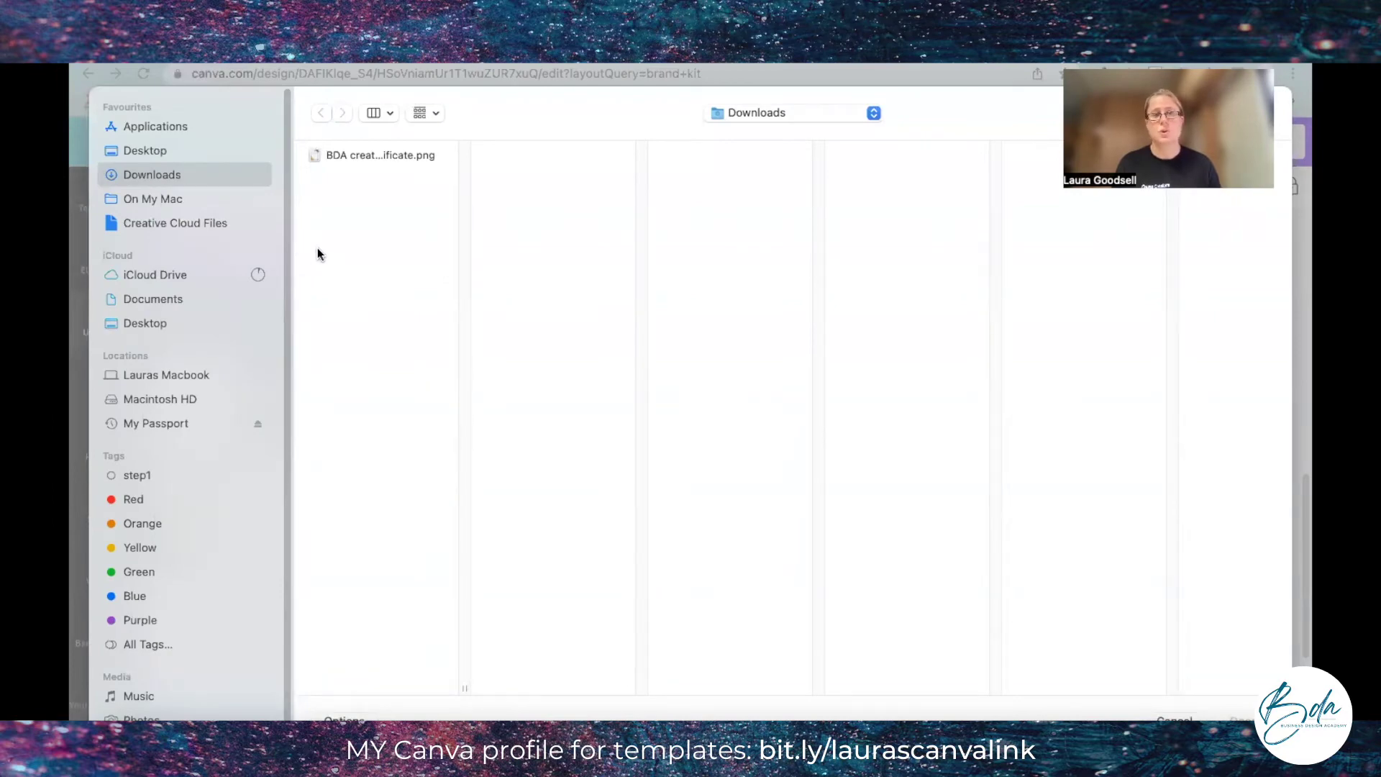
click(1188, 718)
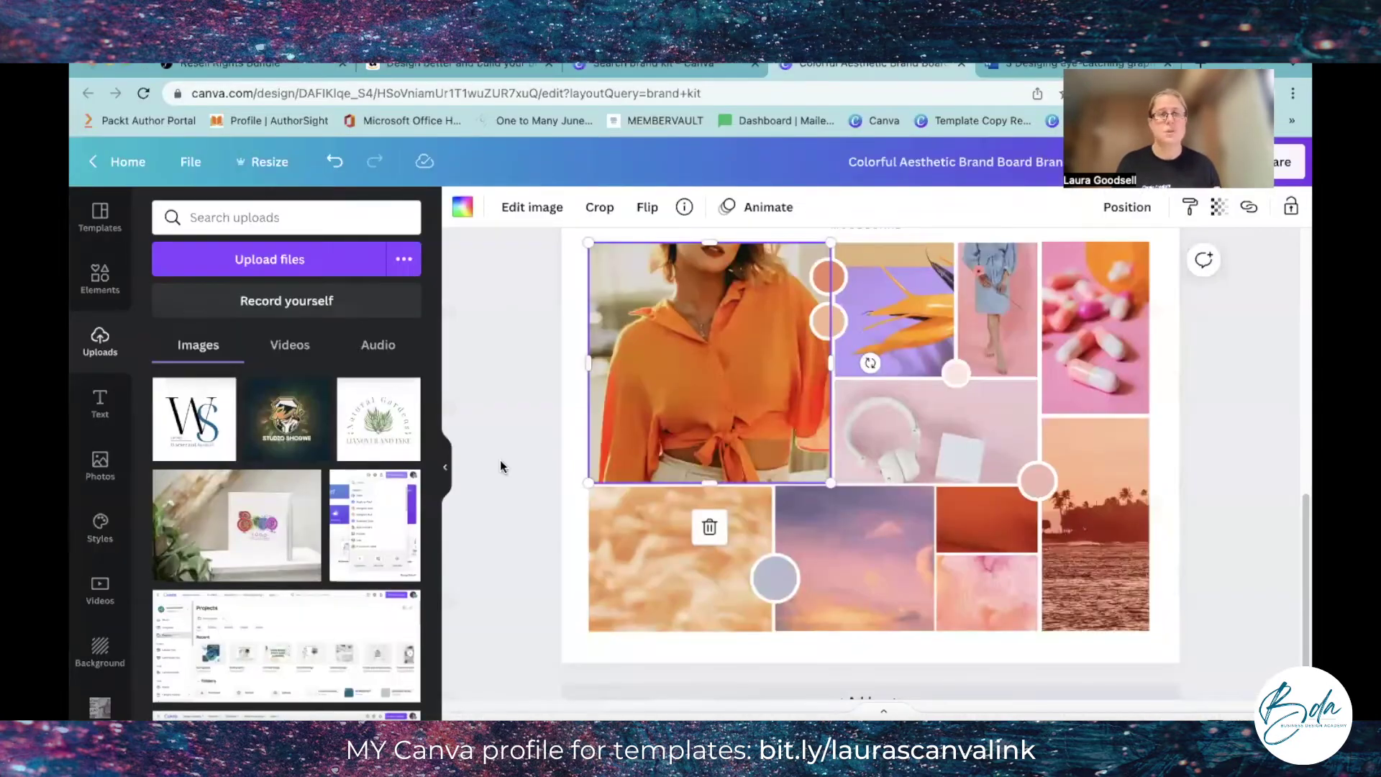
Step: Place the petal stock photo in the top-left frame and the lemon-turmeric photo in the centre frame
click(94, 468)
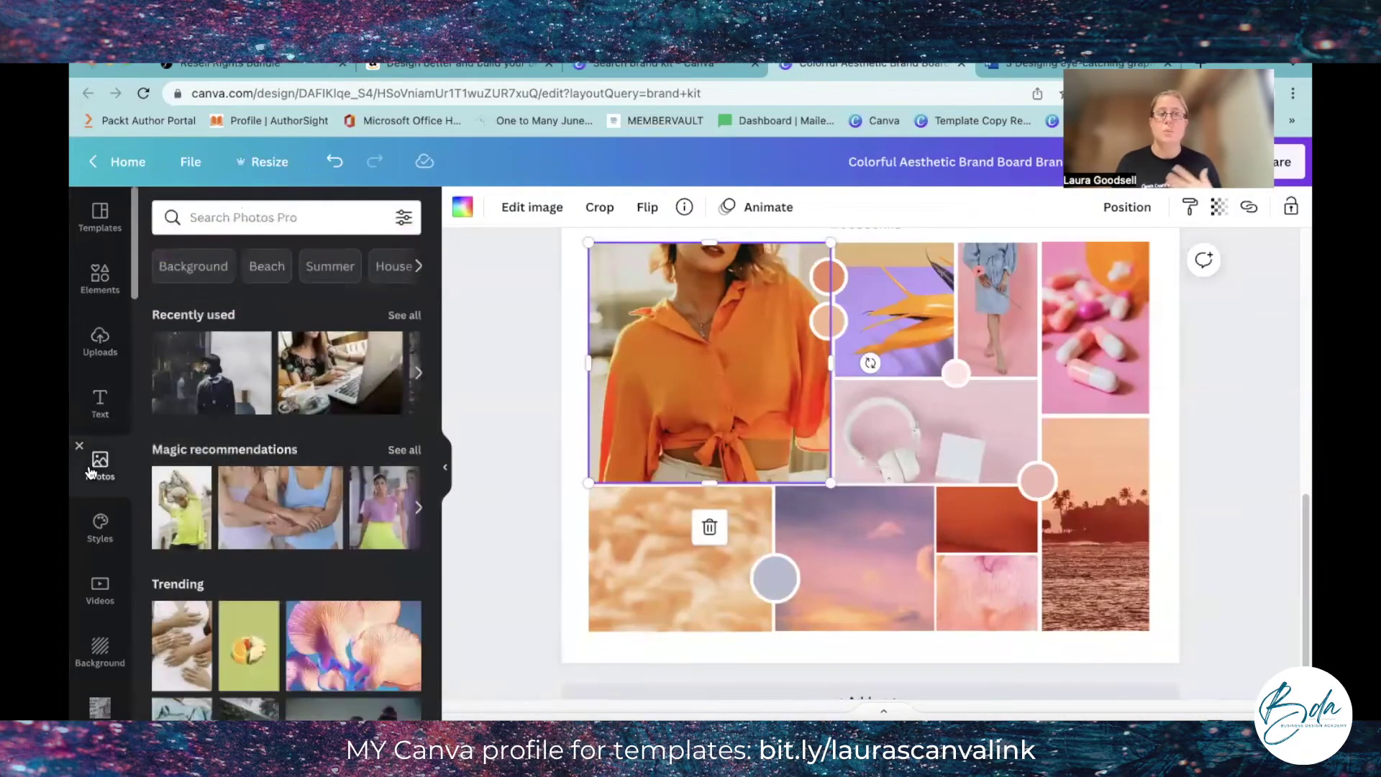
scroll(173, 311, down, 5)
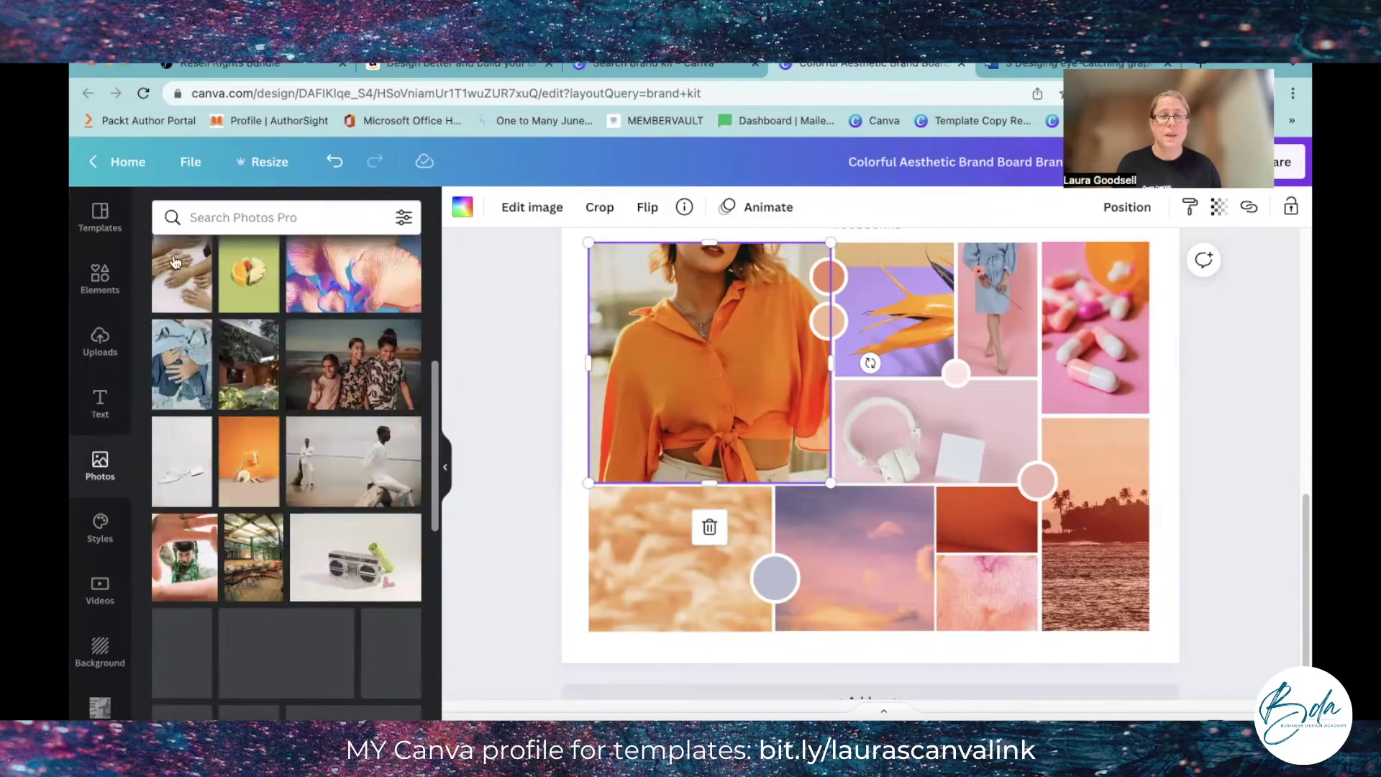
click(328, 262)
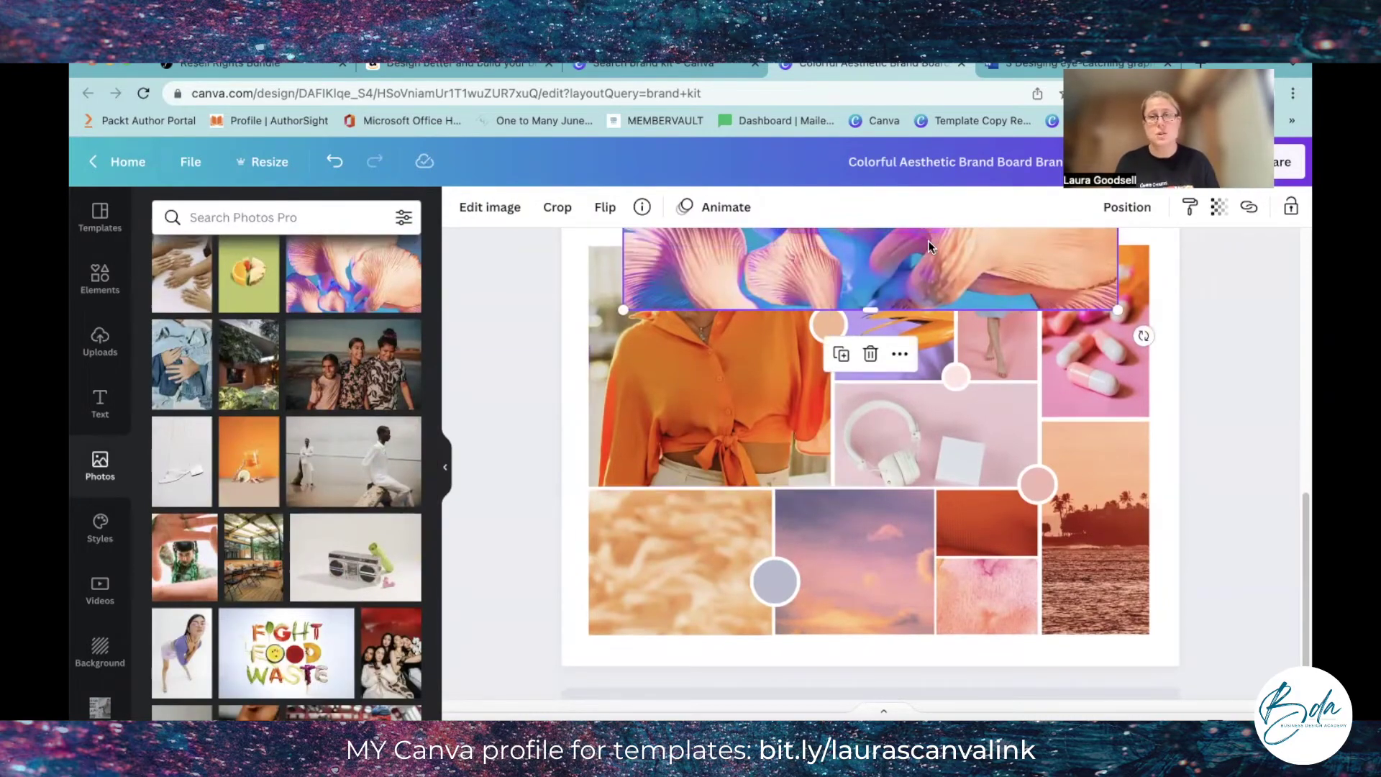
drag(955, 299, 1064, 460)
drag(816, 466, 814, 456)
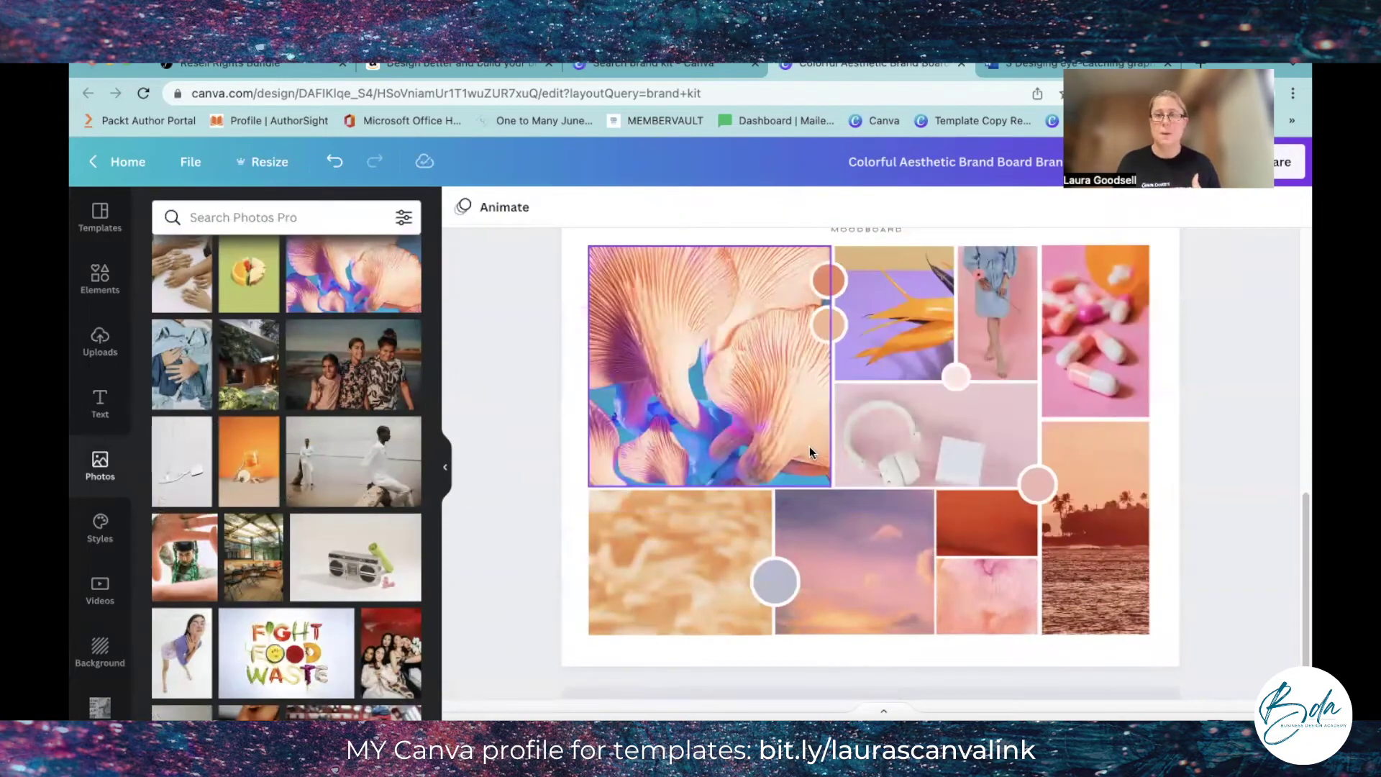
click(267, 464)
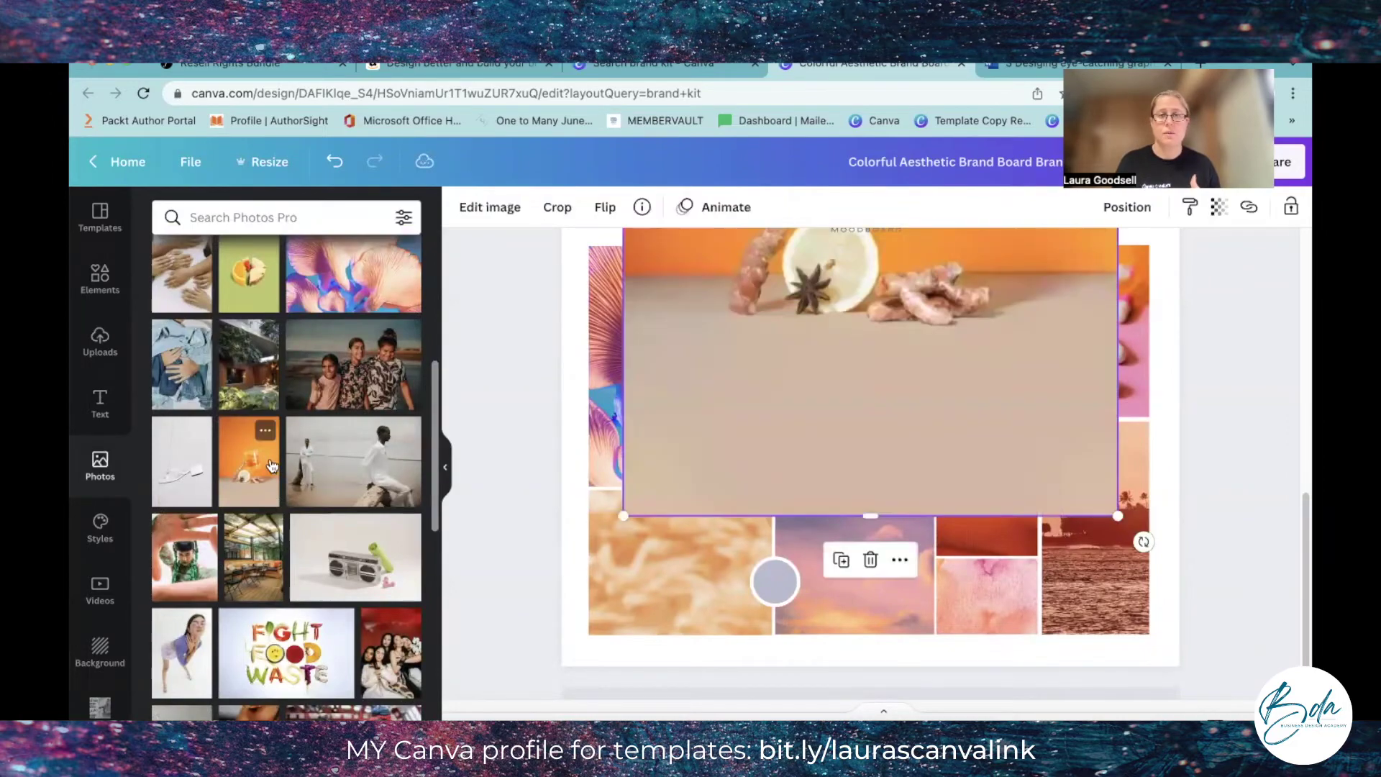
drag(913, 324, 945, 467)
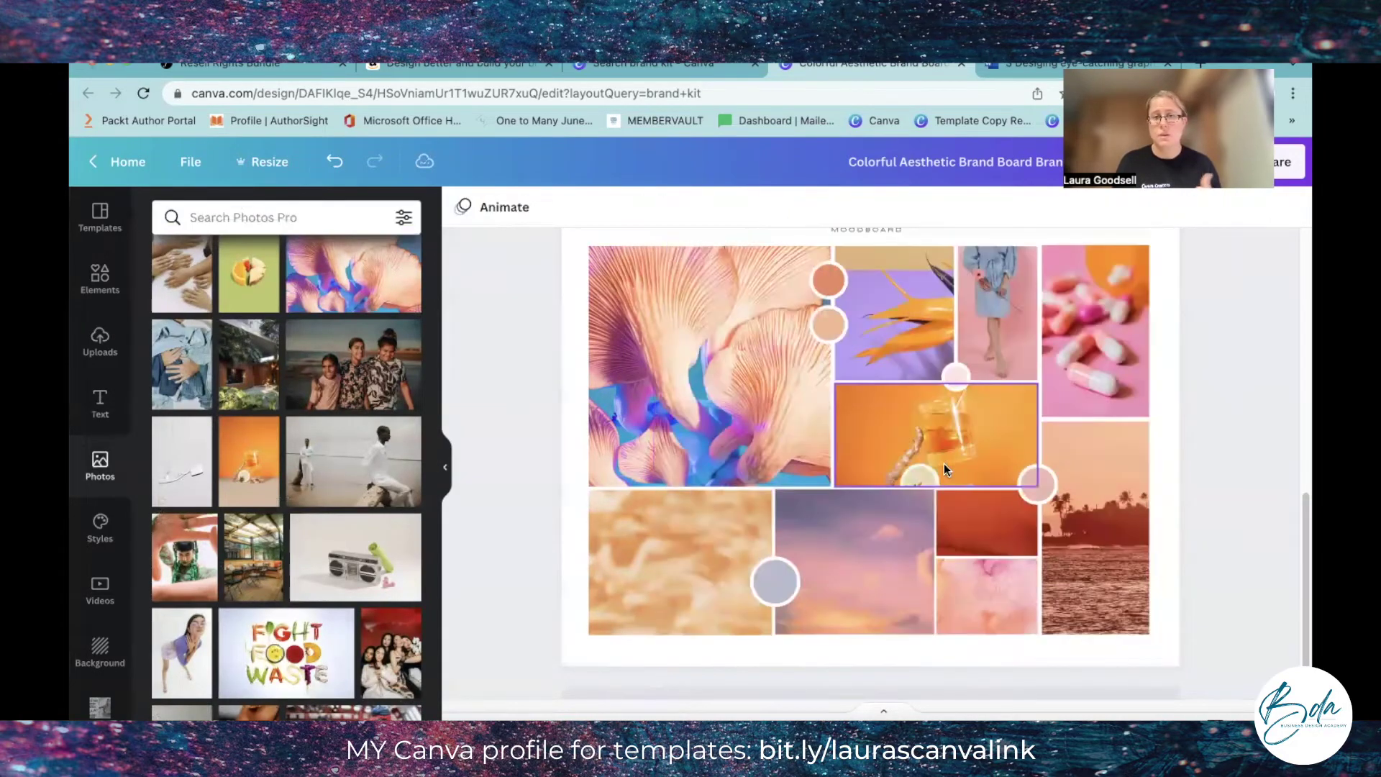
Step: Fill the remaining frames with the braided-hair portrait, Fight Food Waste, red-dress and a centre photo
click(185, 556)
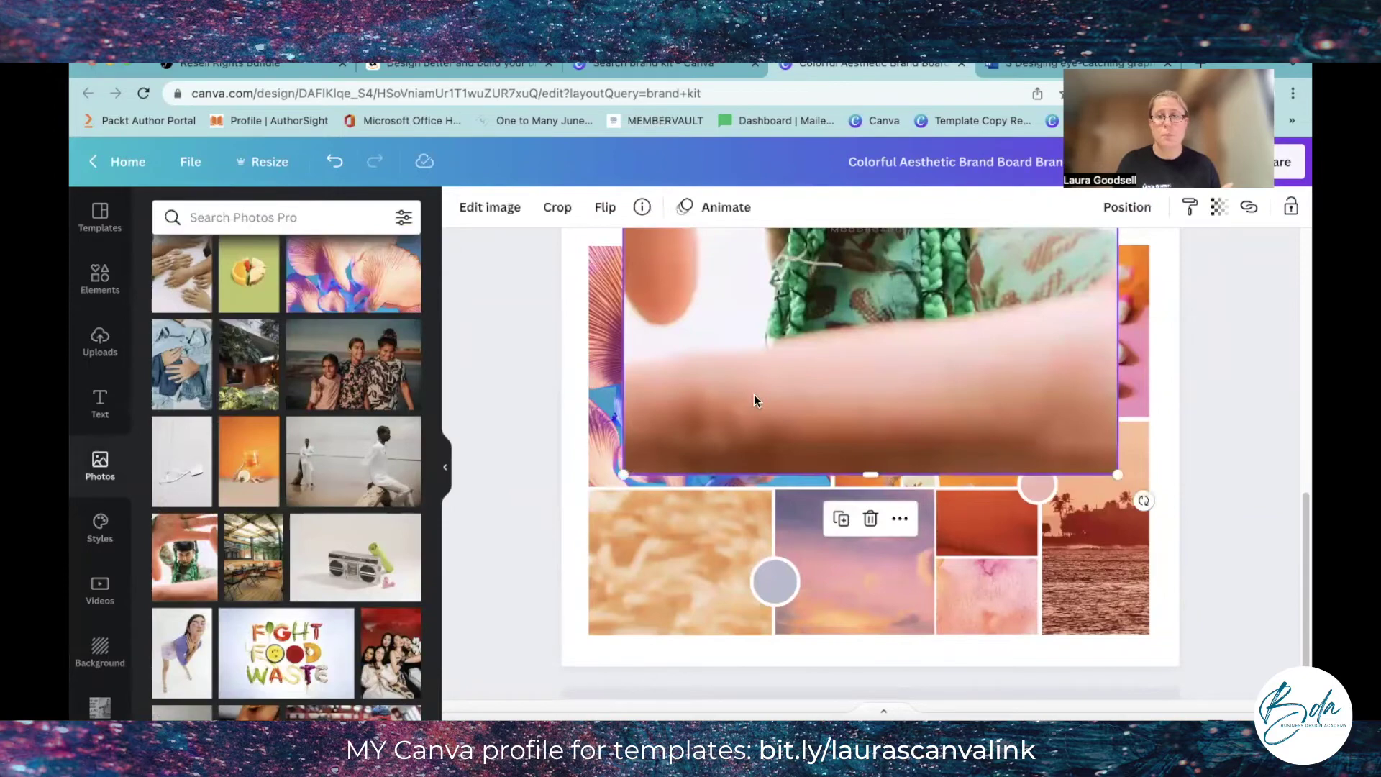
drag(868, 360, 695, 544)
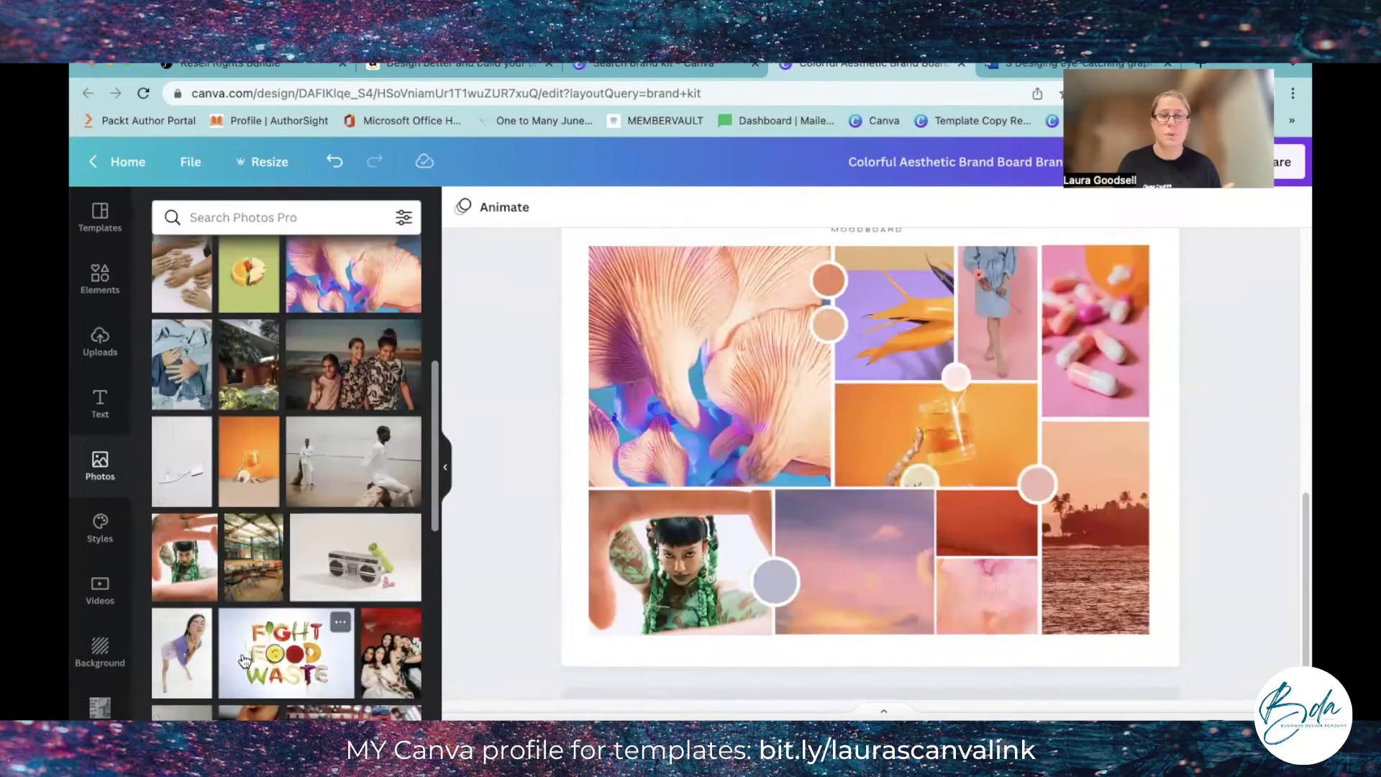
click(817, 231)
drag(817, 225, 894, 313)
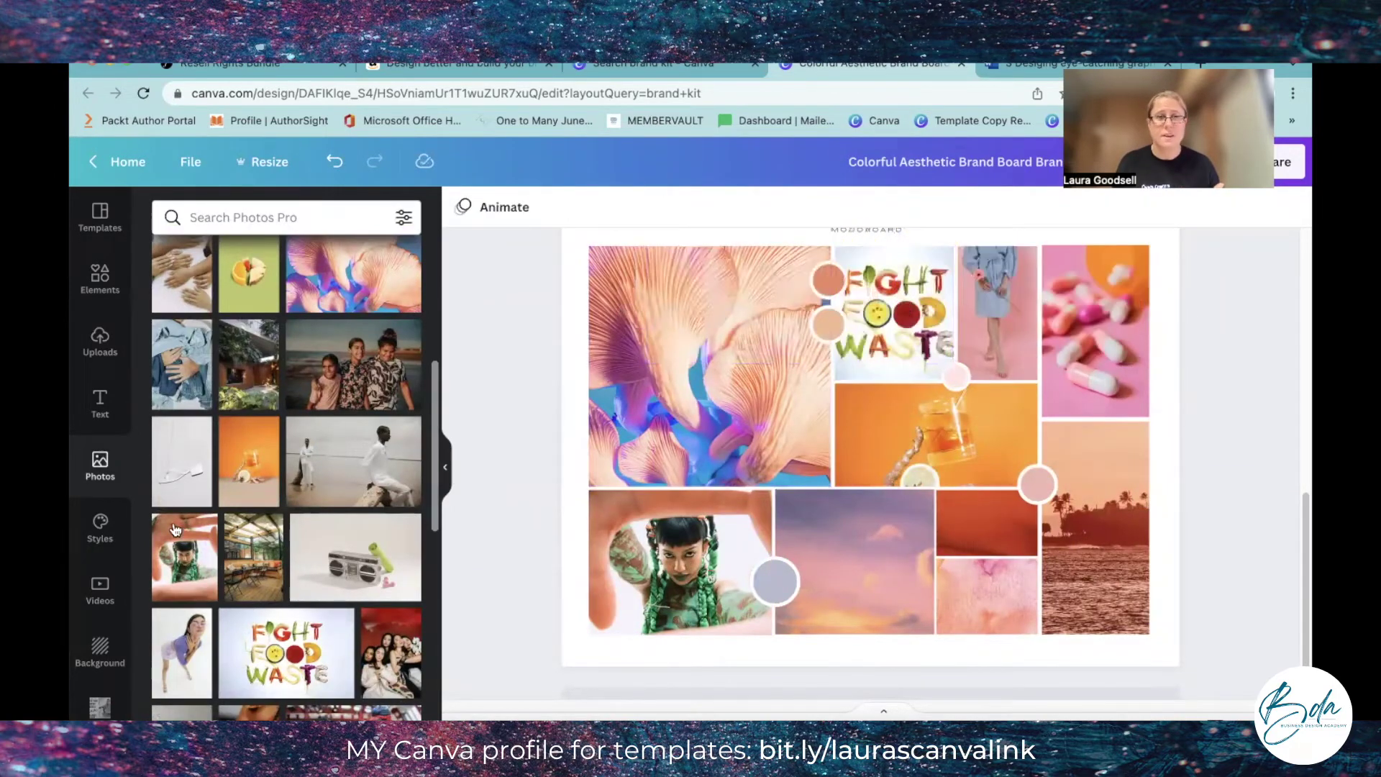
scroll(226, 551, down, 3)
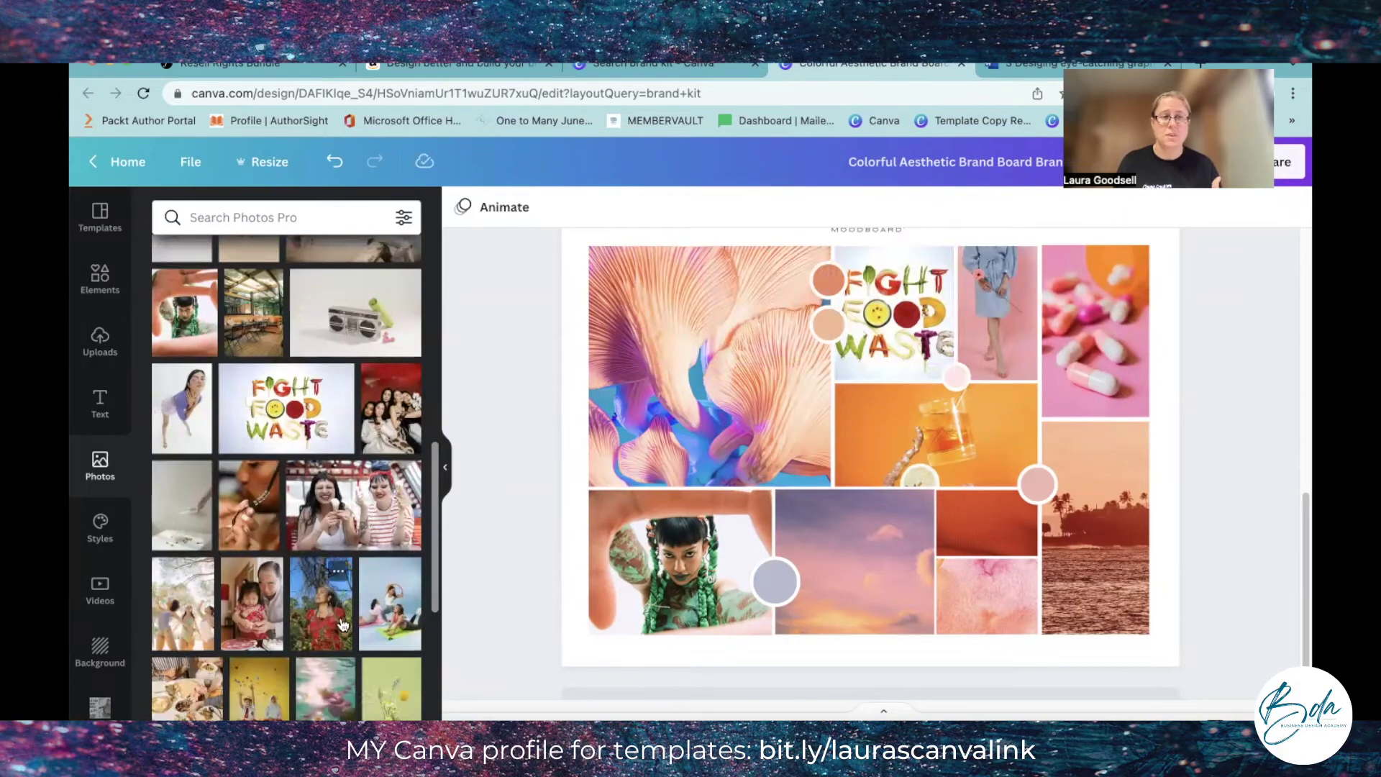
click(321, 604)
drag(921, 397, 1005, 569)
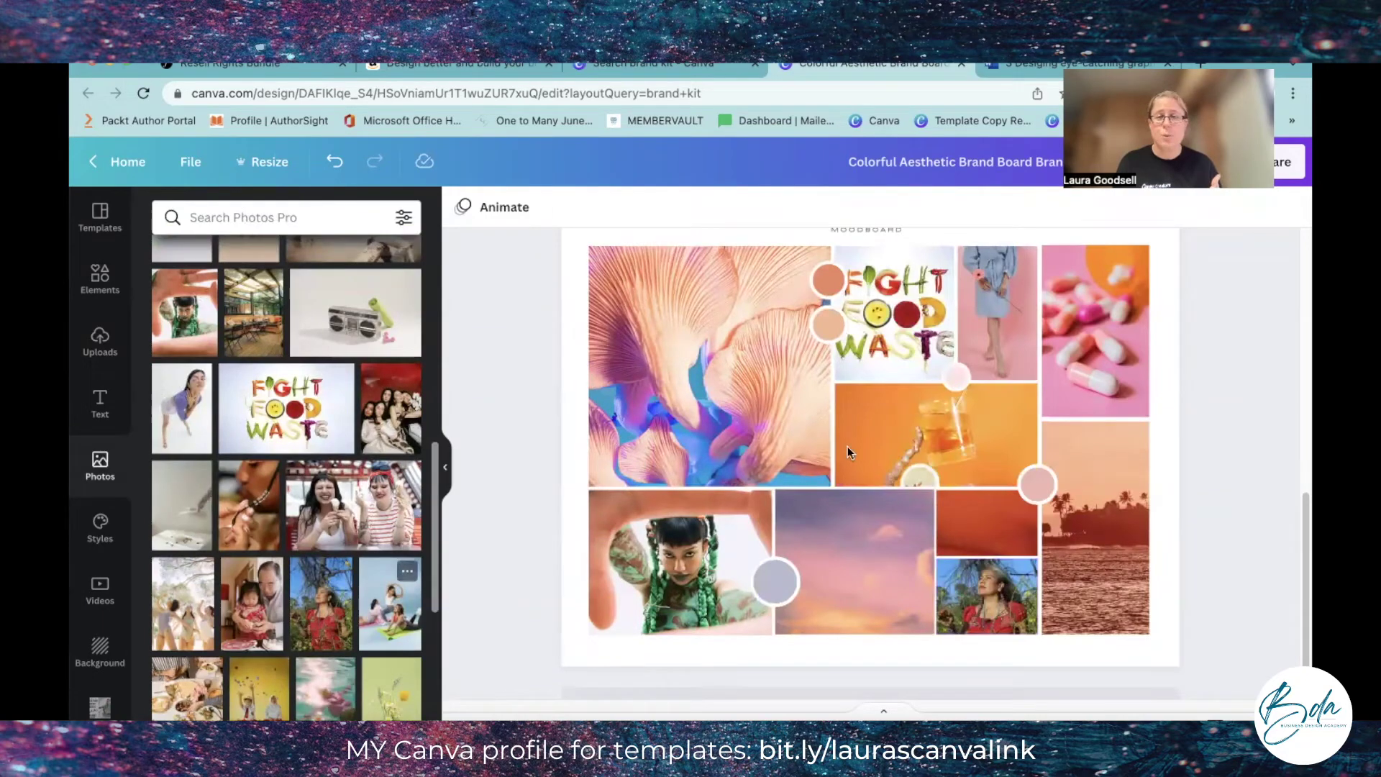
drag(375, 615, 963, 466)
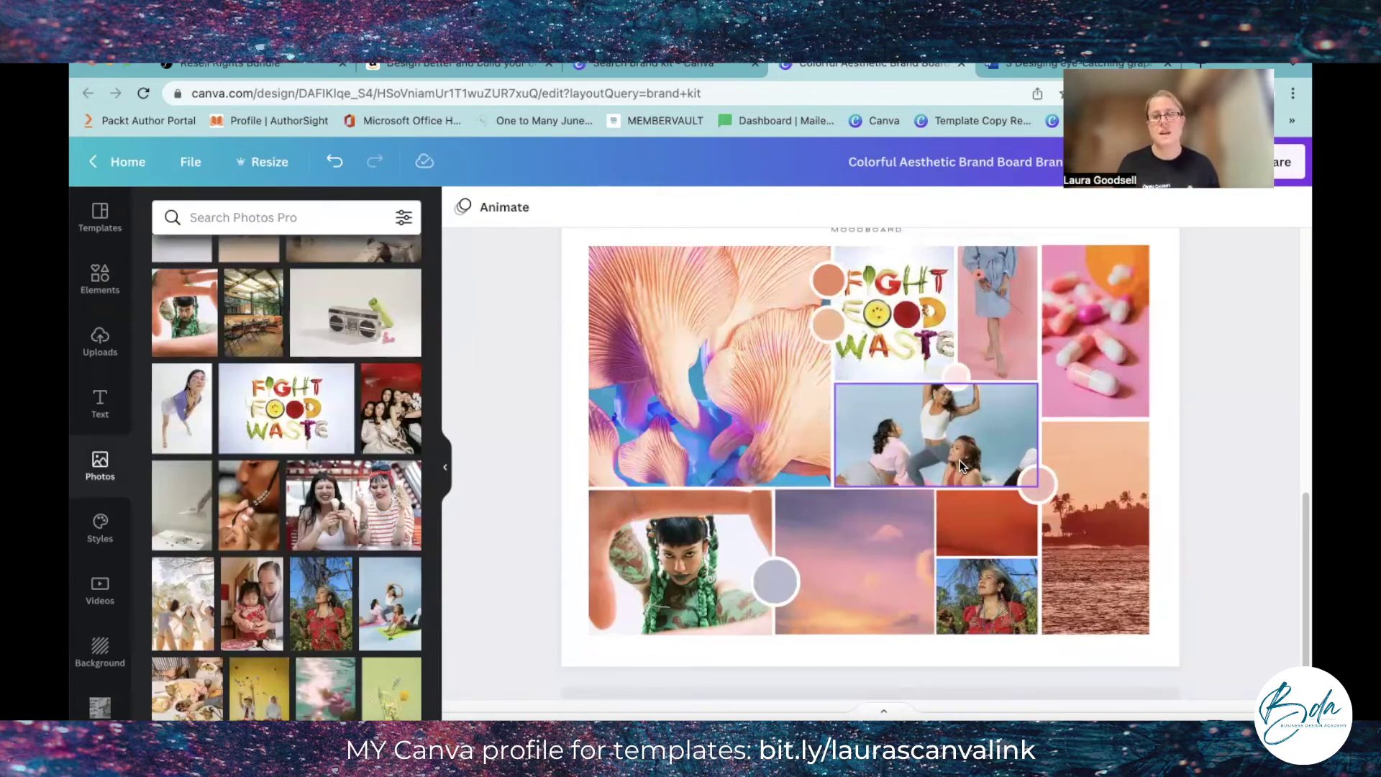
Step: Scroll the brand board back up to bring the logo section into view
scroll(870, 431, up, 3)
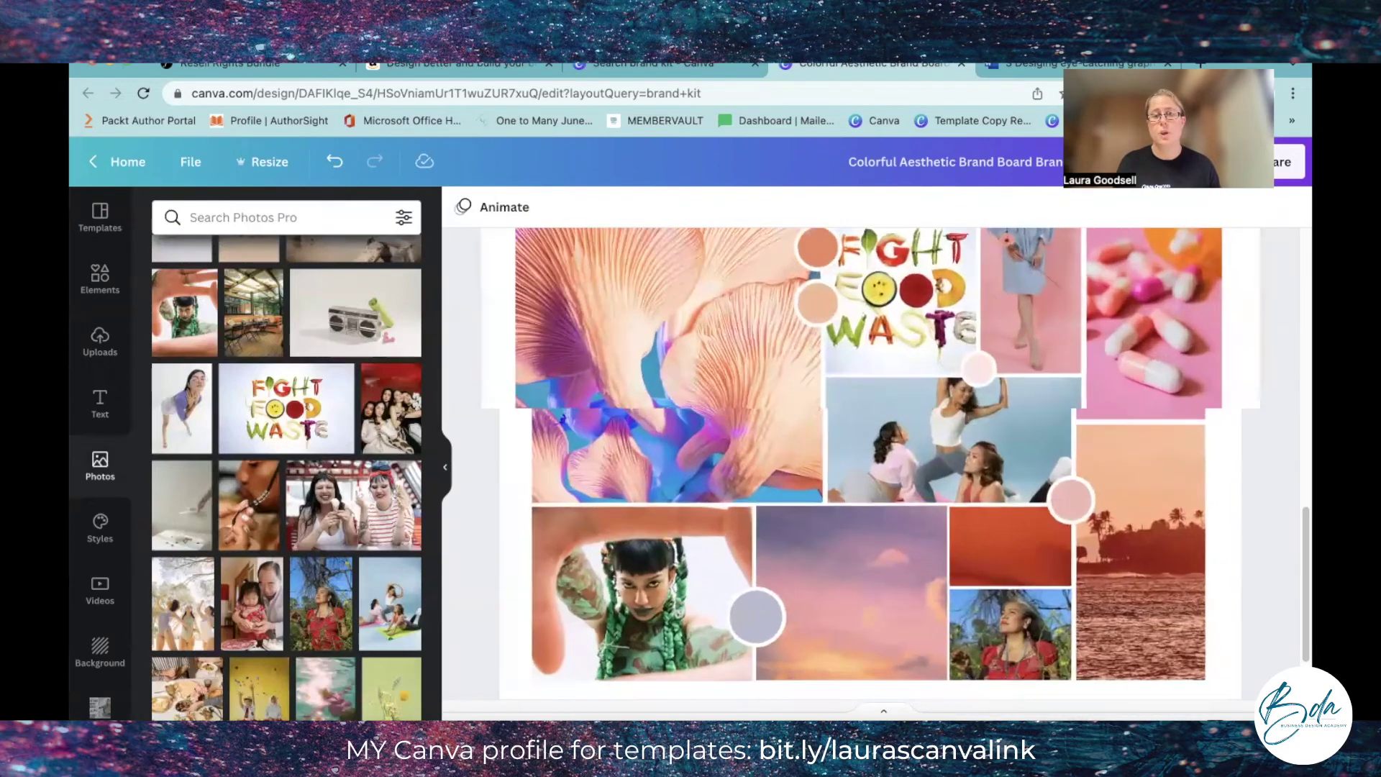
scroll(870, 432, down, 5)
scroll(870, 432, down, 2)
scroll(925, 534, up, 4)
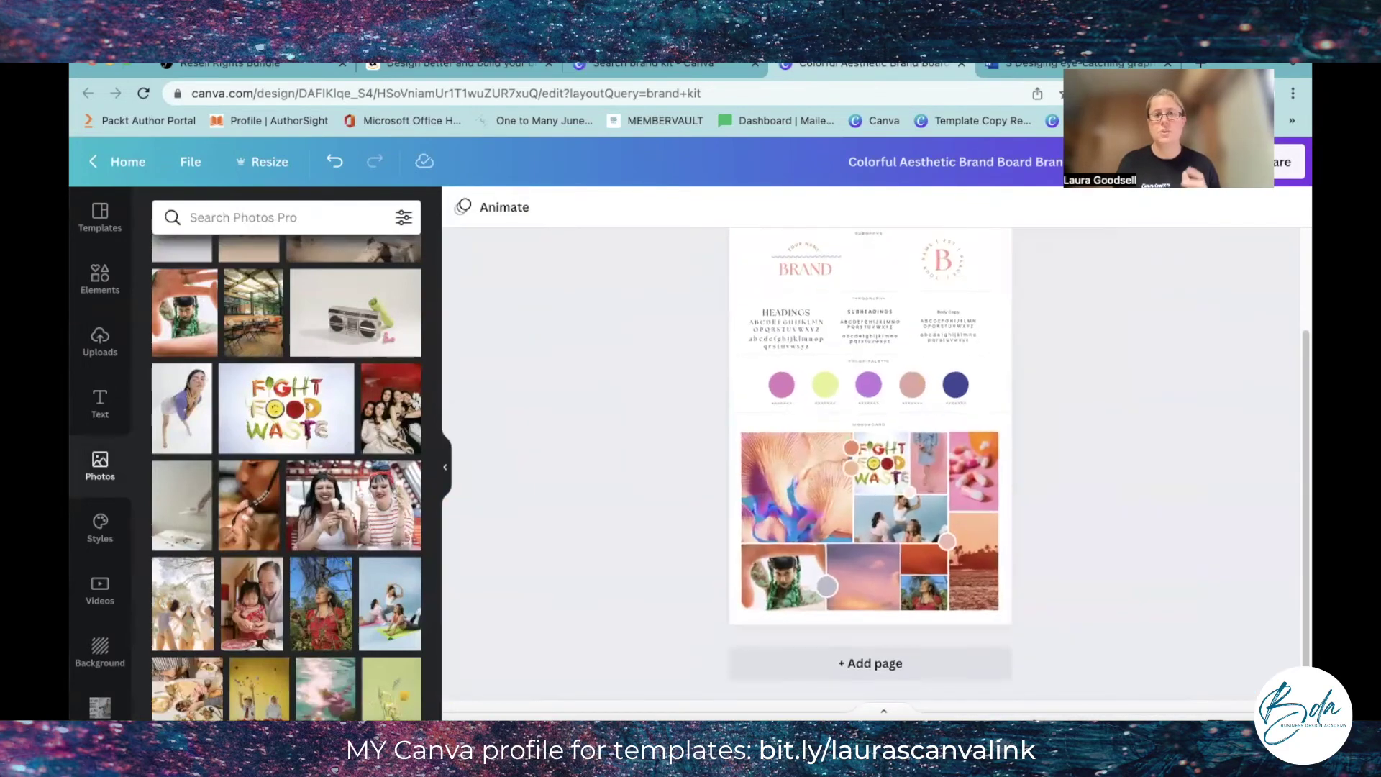
scroll(925, 535, up, 3)
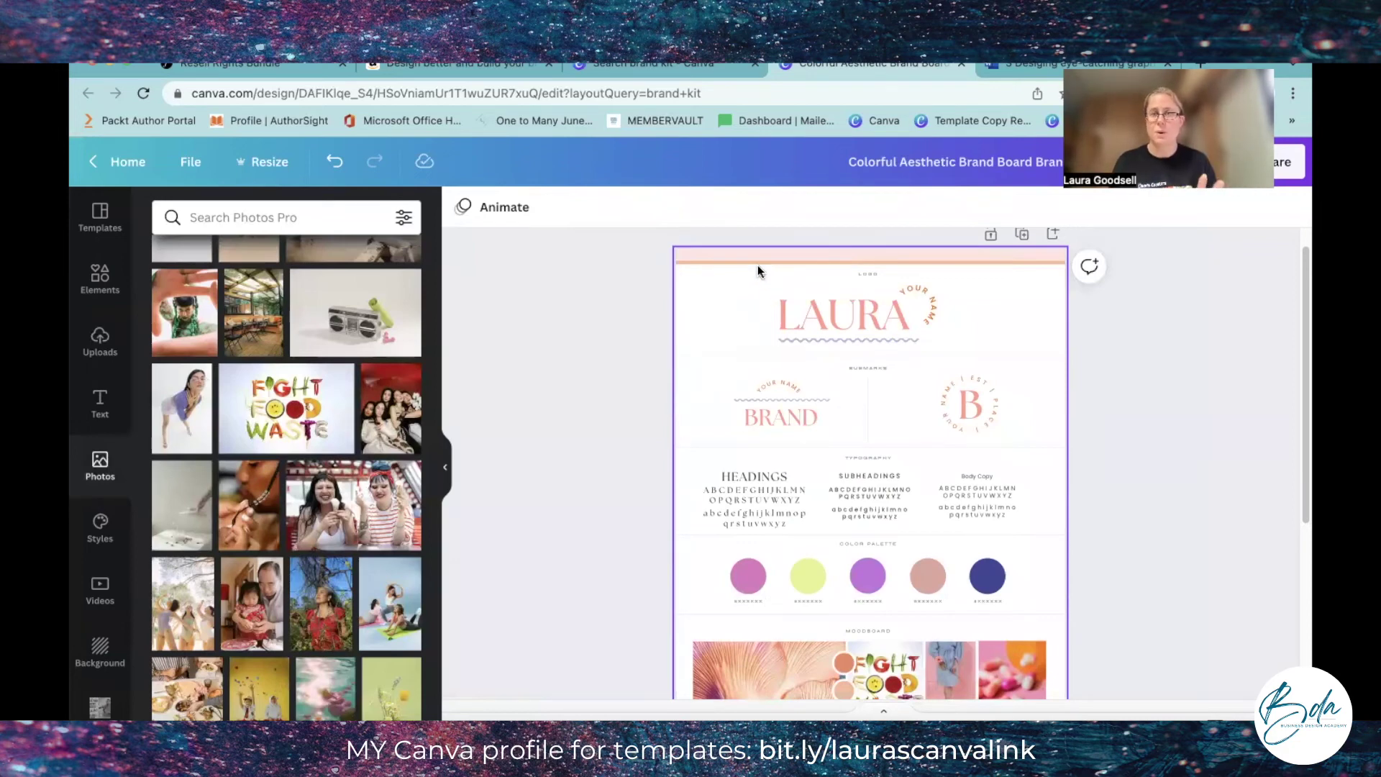
Step: Select the name text and browse the brand and uploaded fonts; it still uses The Seasons
click(835, 308)
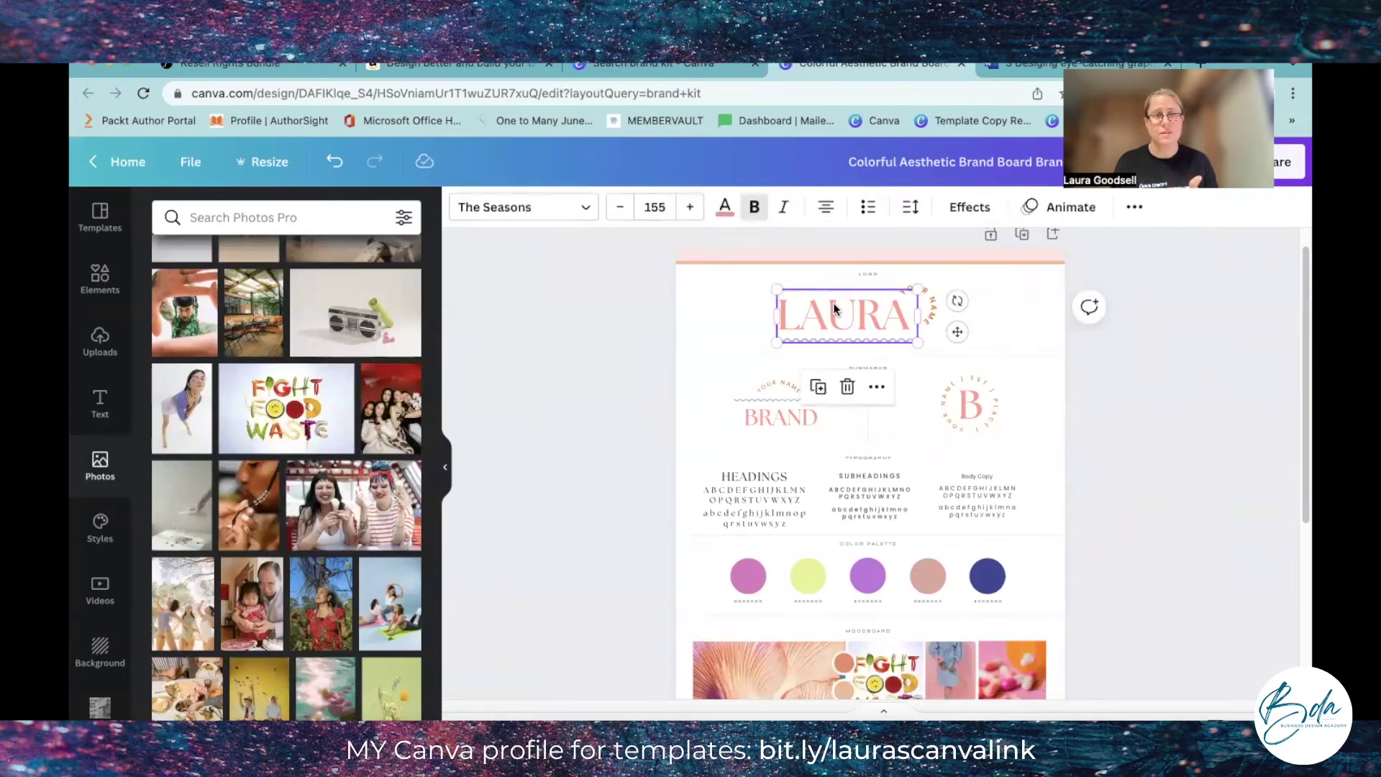
click(534, 208)
click(534, 210)
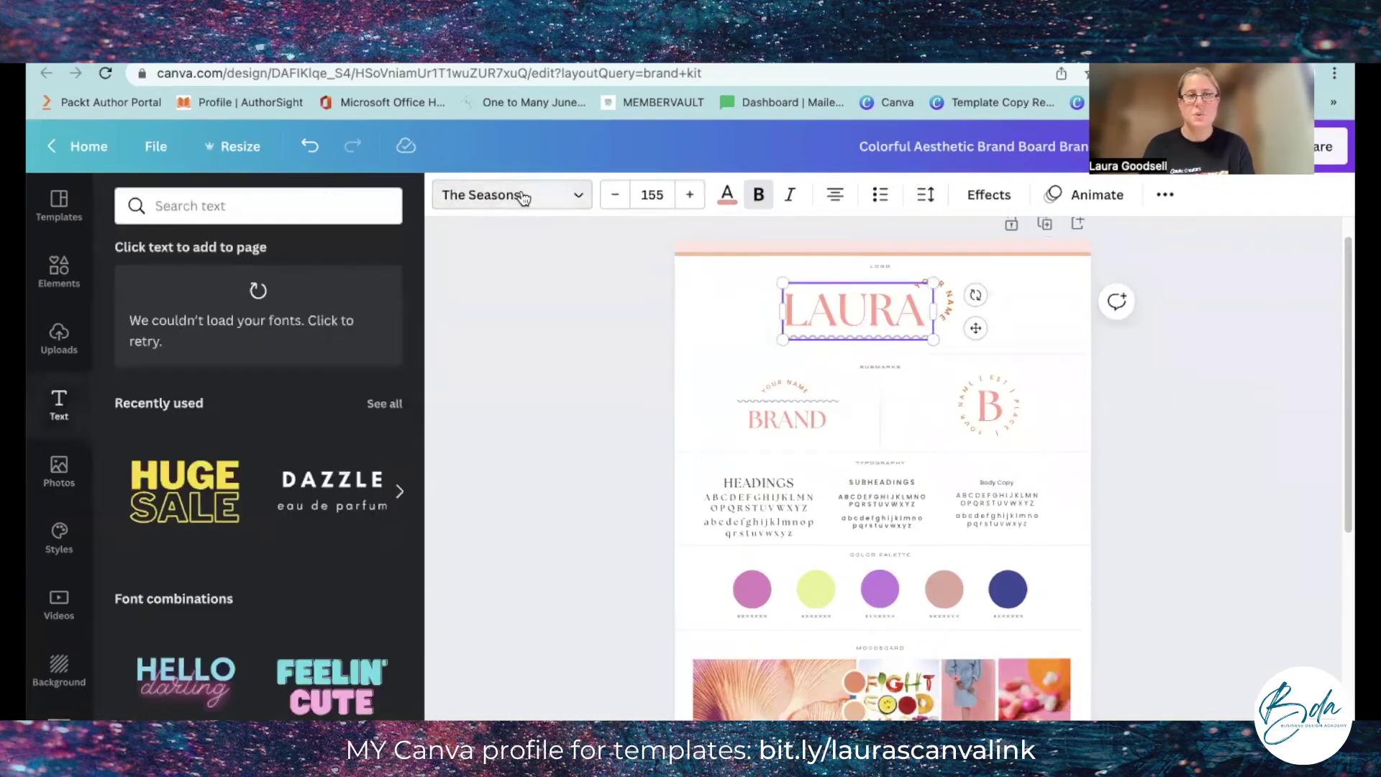
click(524, 198)
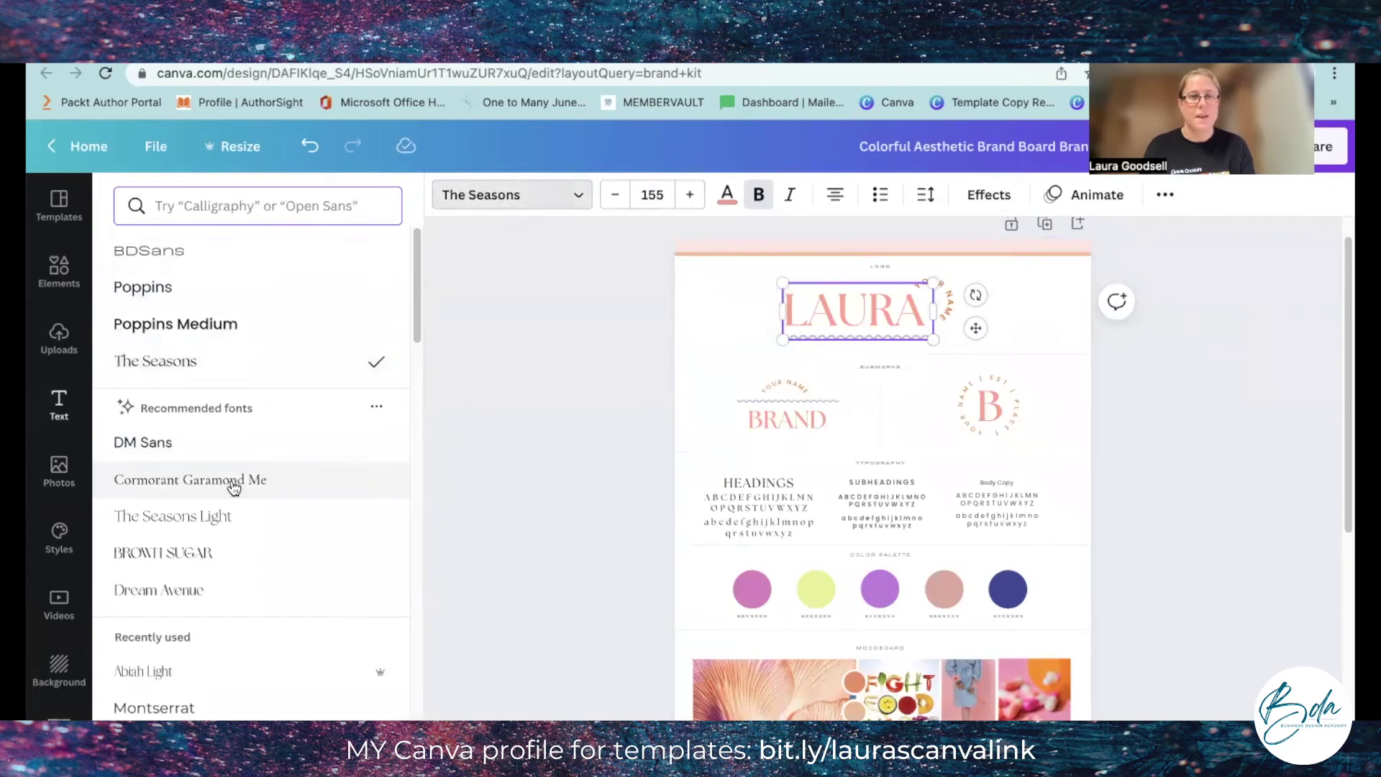
scroll(233, 487, down, 5)
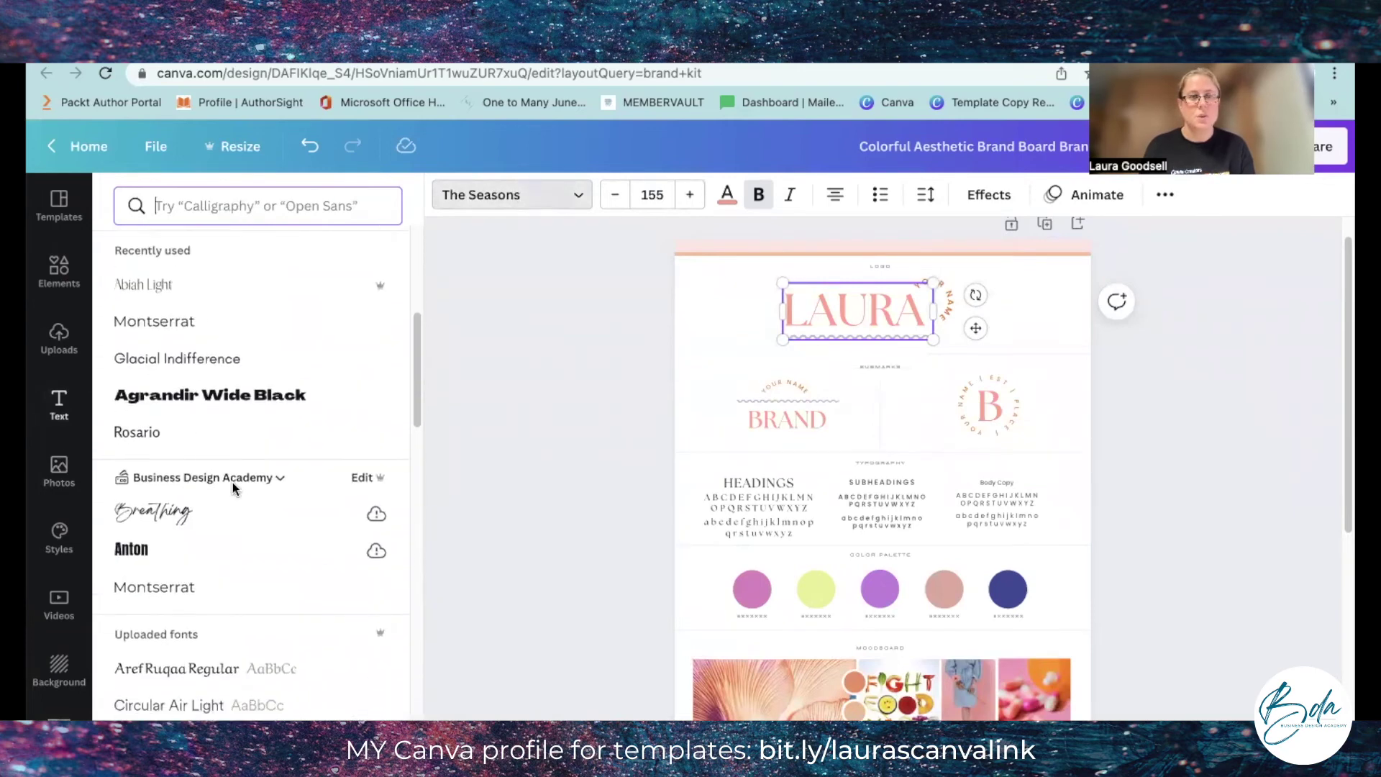
scroll(232, 482, down, 2)
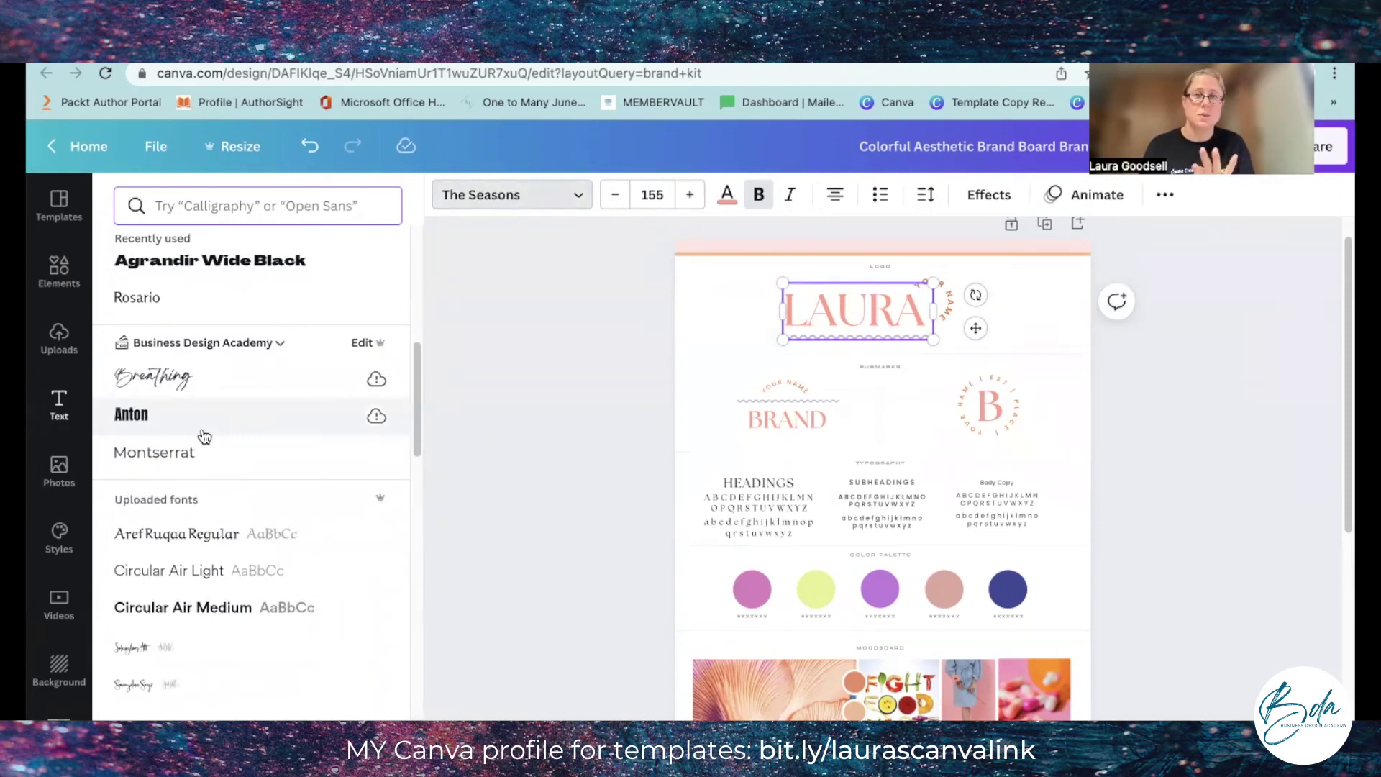
Step: Open the pink palette circle's colour panel and browse the Business Design Academy brand colour sets
click(750, 593)
click(546, 194)
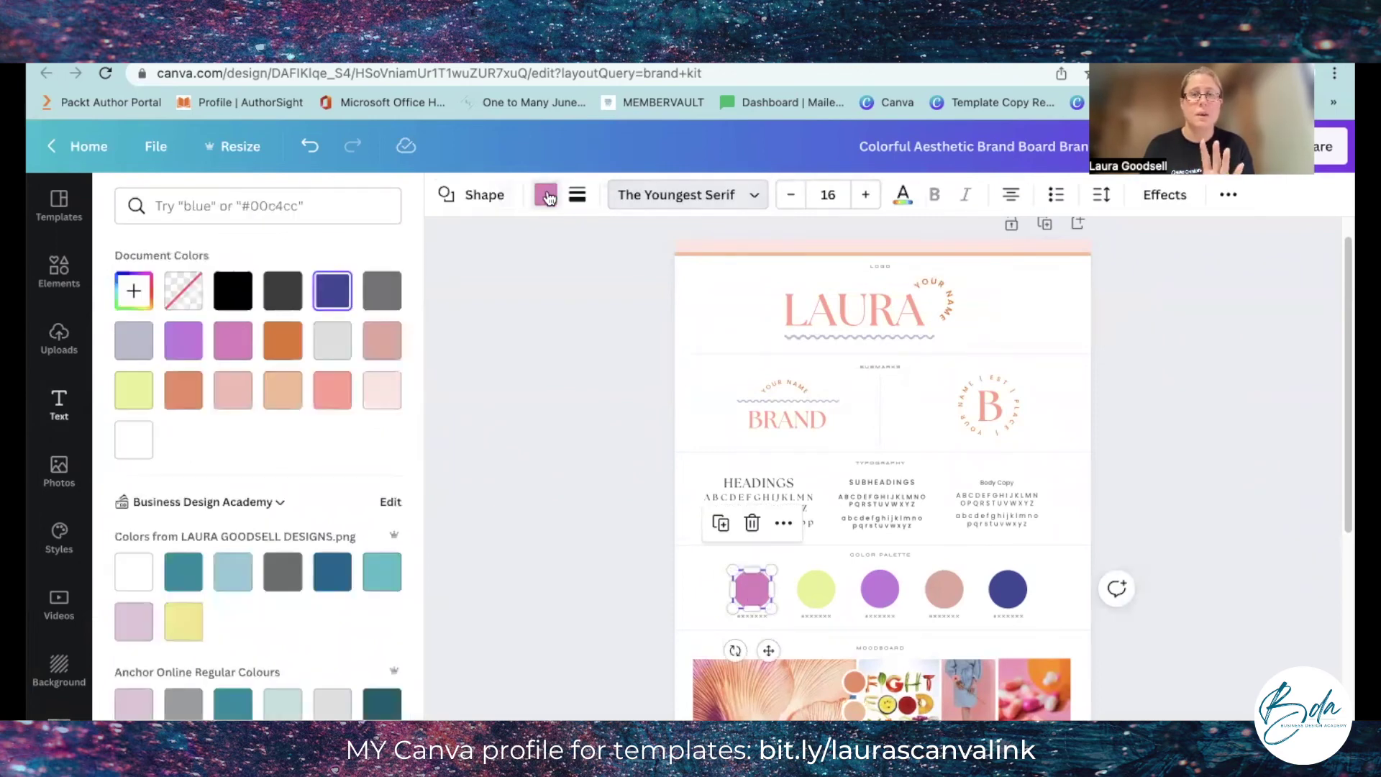
scroll(241, 468, down, 3)
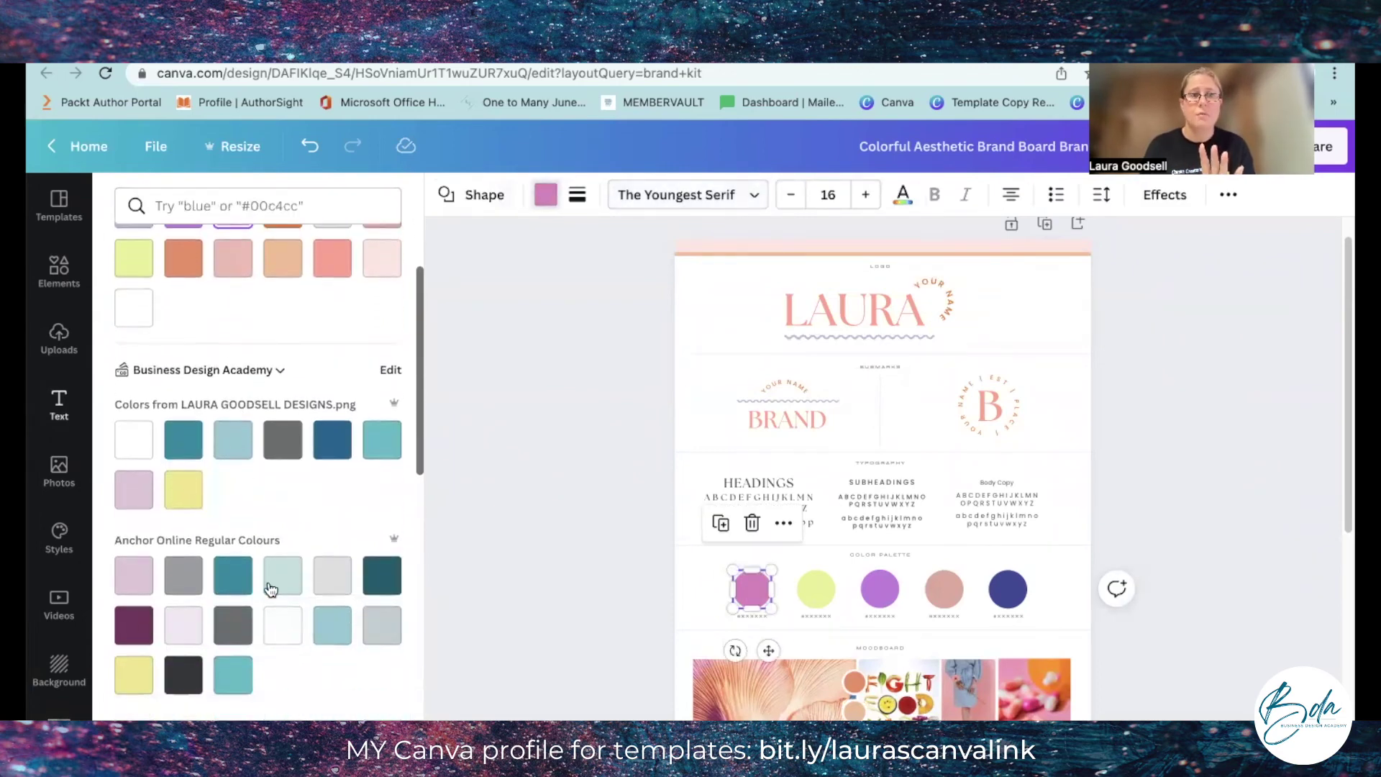
scroll(271, 623, down, 8)
scroll(267, 620, up, 5)
scroll(267, 620, up, 1)
scroll(62, 550, down, 1)
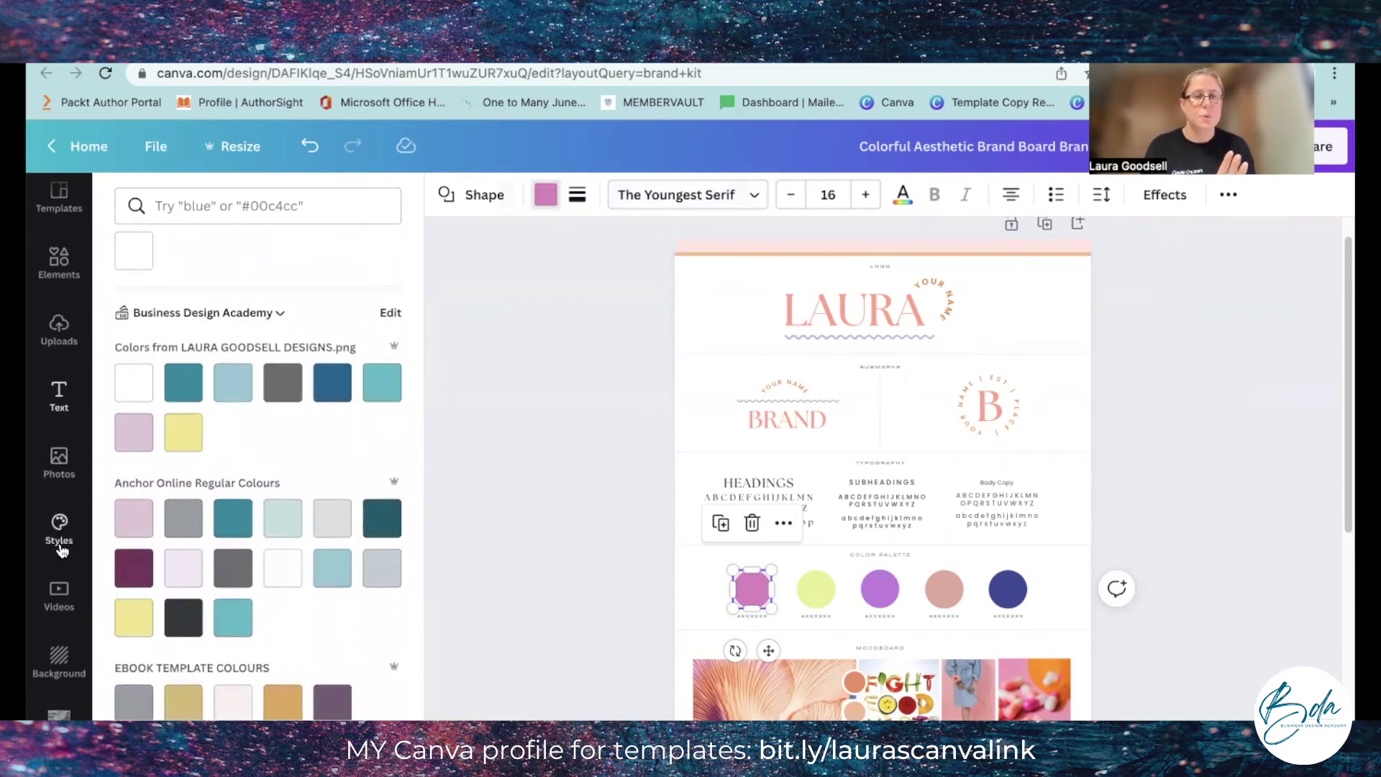
scroll(61, 550, down, 8)
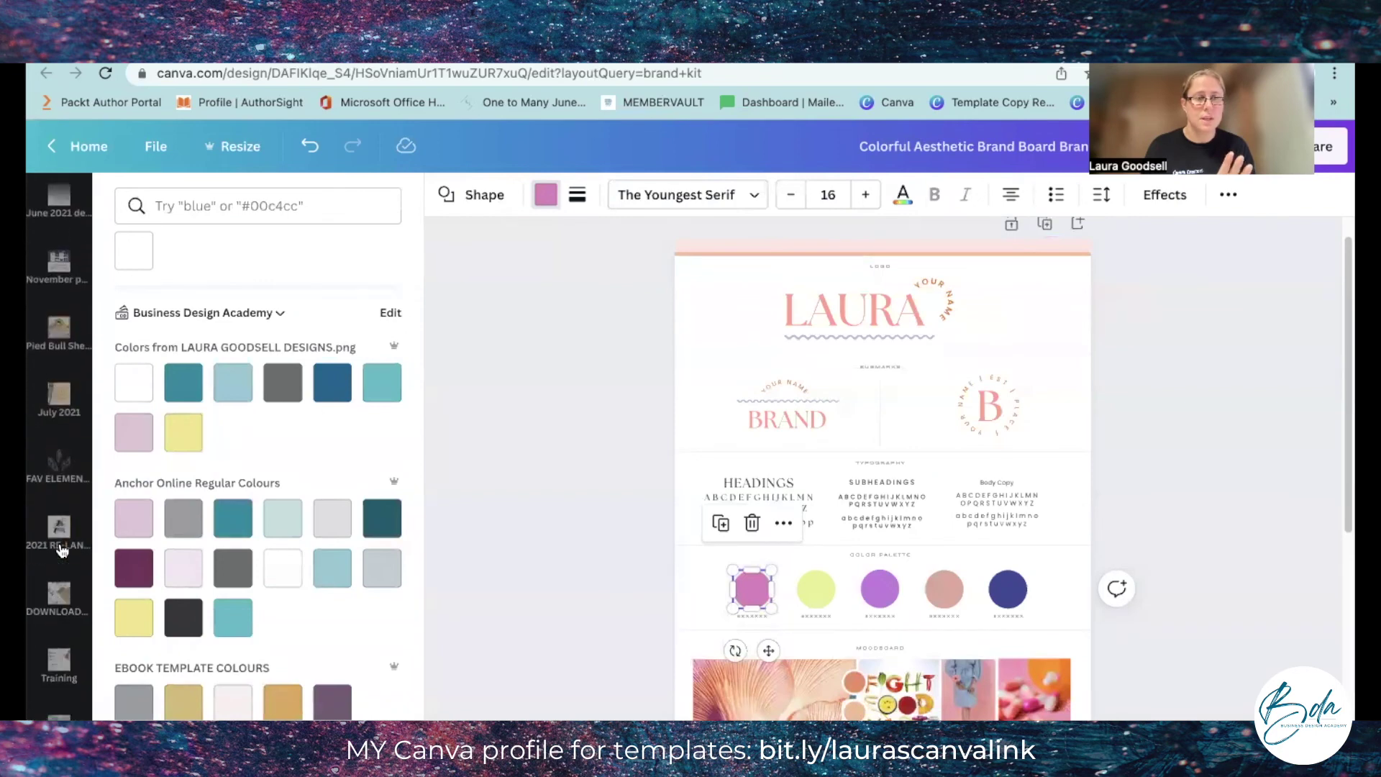
scroll(62, 550, down, 10)
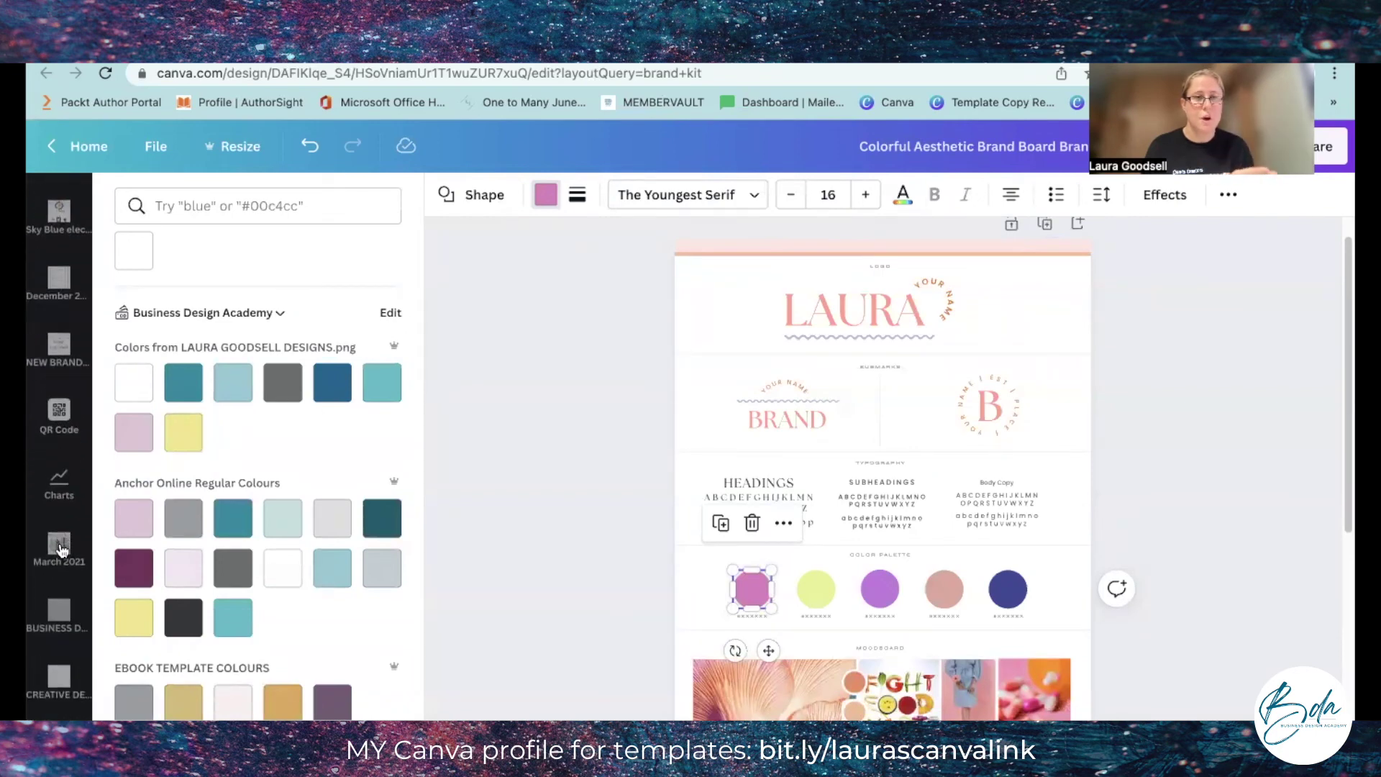
scroll(61, 550, down, 10)
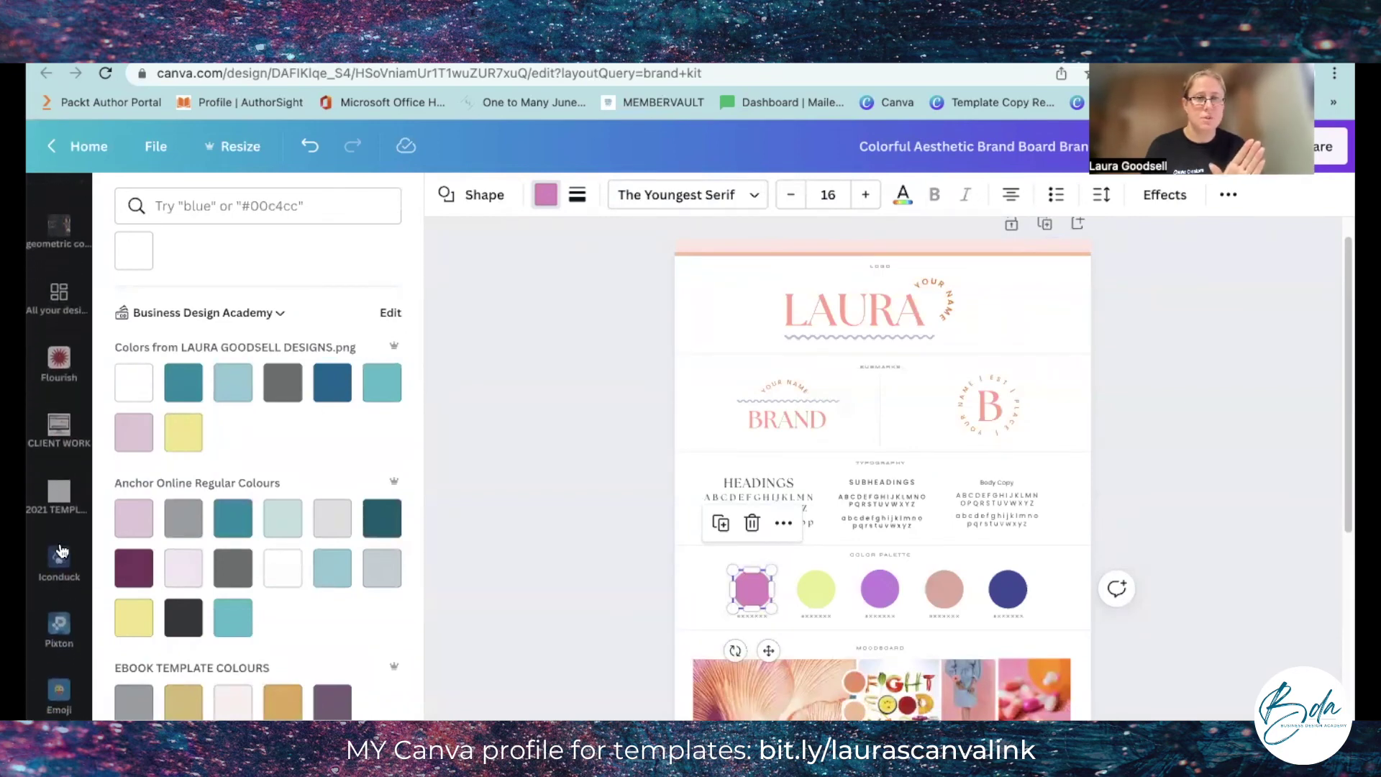
scroll(61, 550, down, 6)
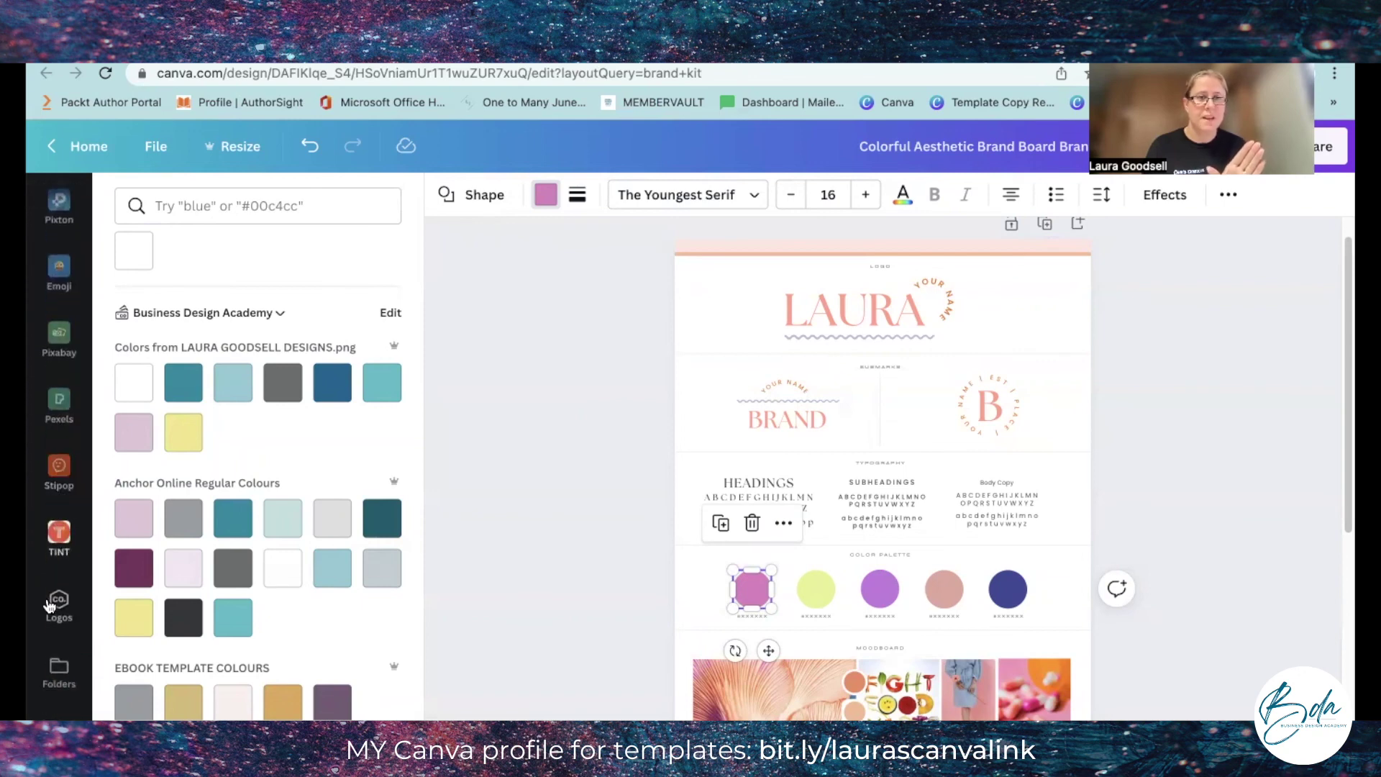
Step: Show the Business Design Academy brand kit's six logos in the Logos panel
click(50, 606)
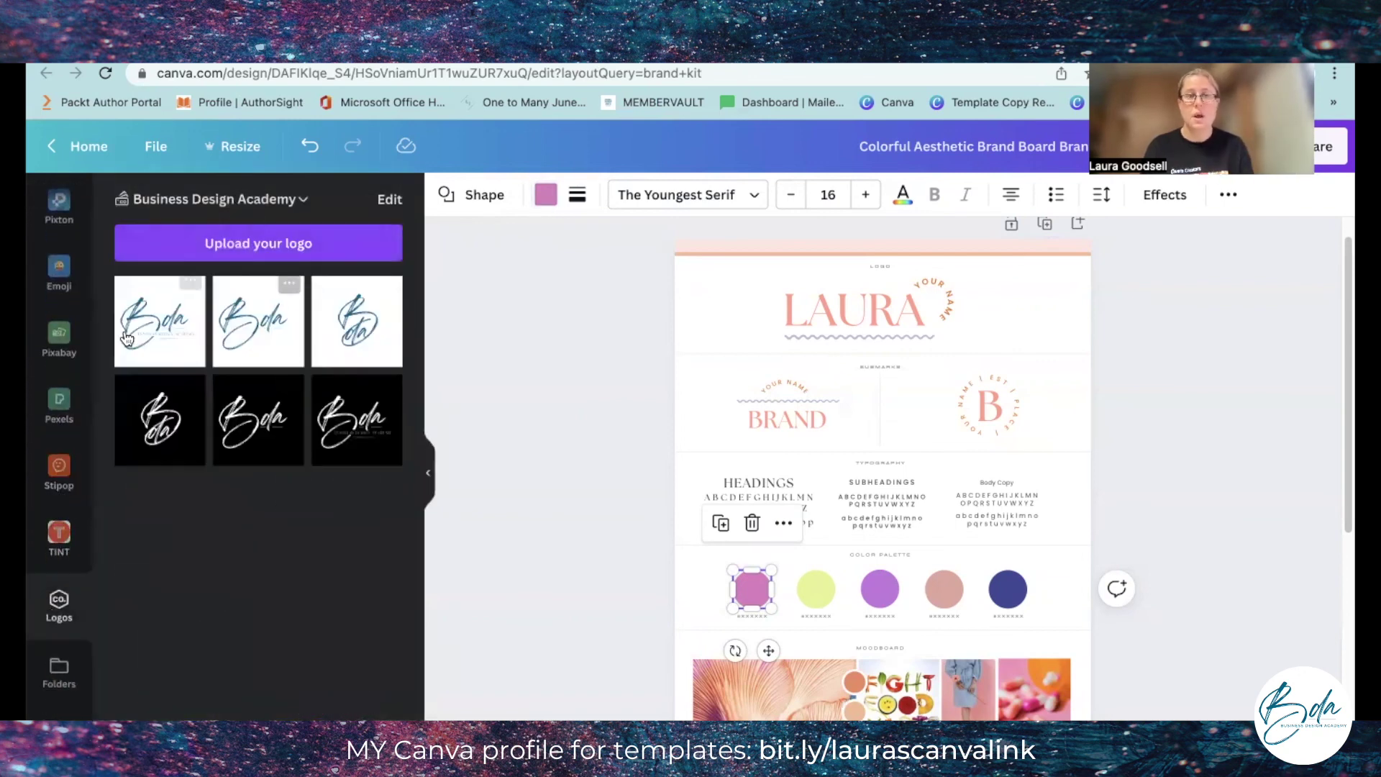